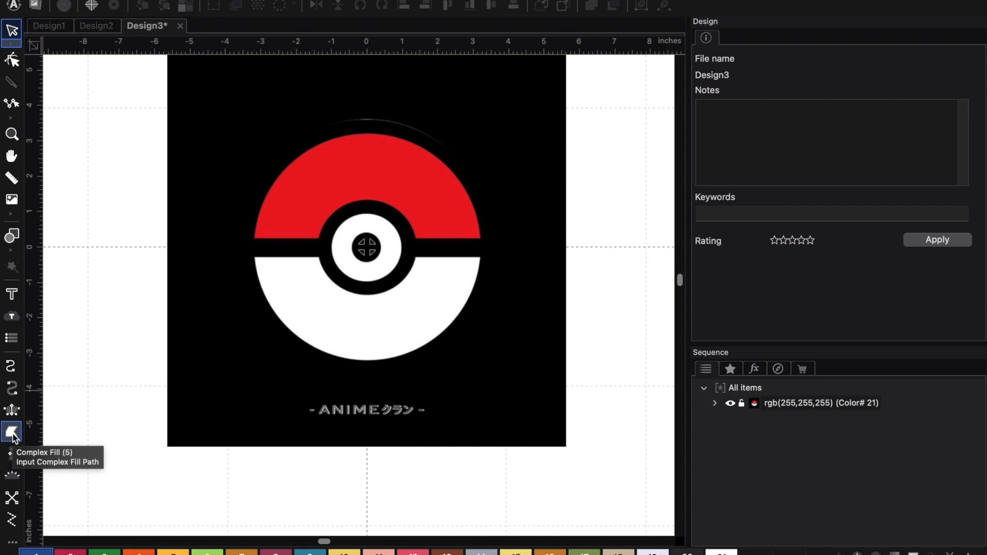
Start a Complex Fill outline at the red half's top centre and trace its left outer arc, ending in a corner point at the lower-left end
left_click(13, 434)
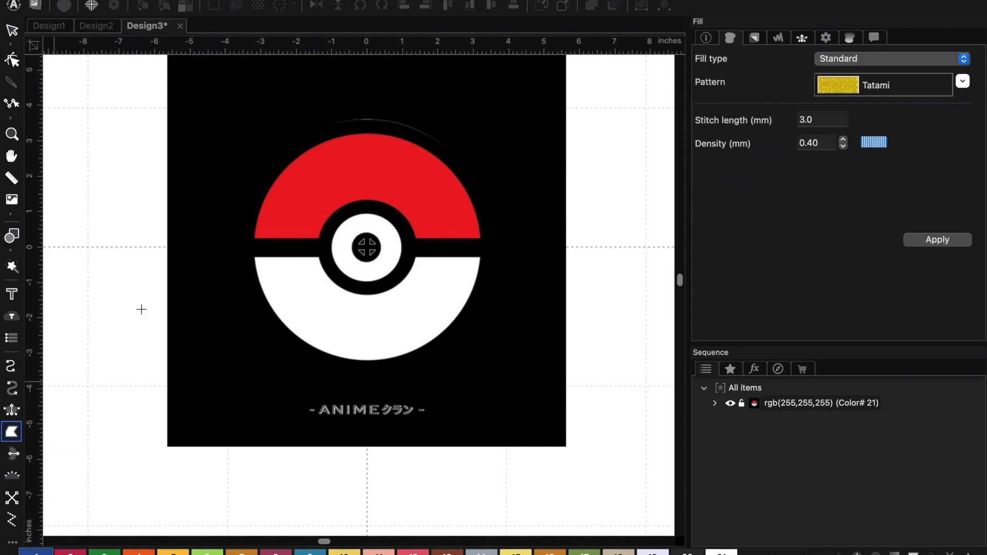
scroll(422, 159, "up", 2)
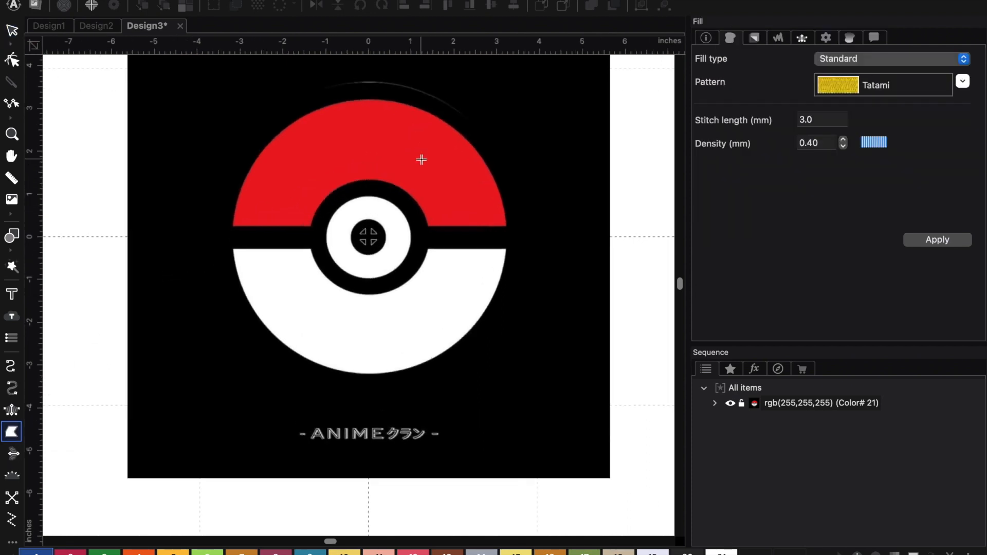
scroll(421, 159, "up", 3)
scroll(413, 173, "up", 1)
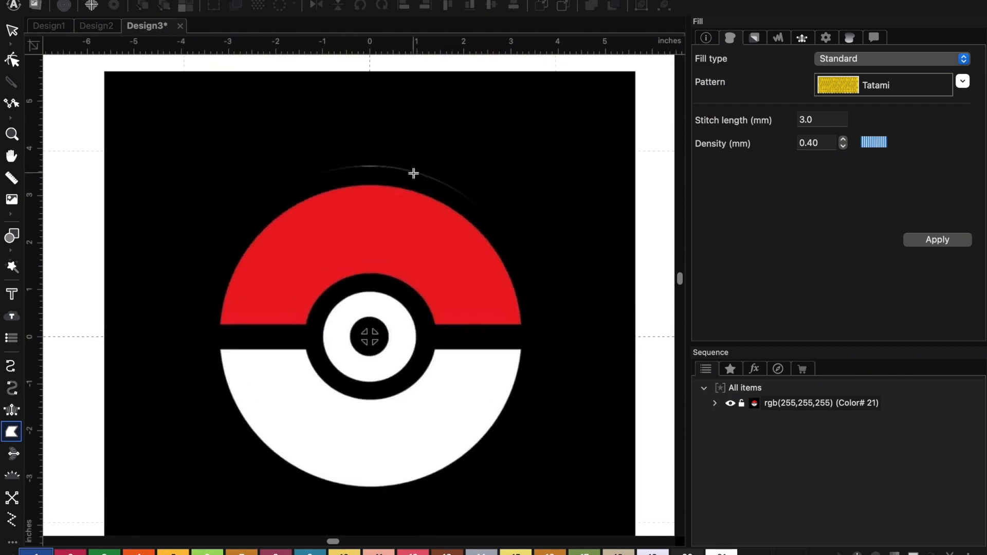
scroll(413, 174, "down", 2)
scroll(414, 173, "up", 1)
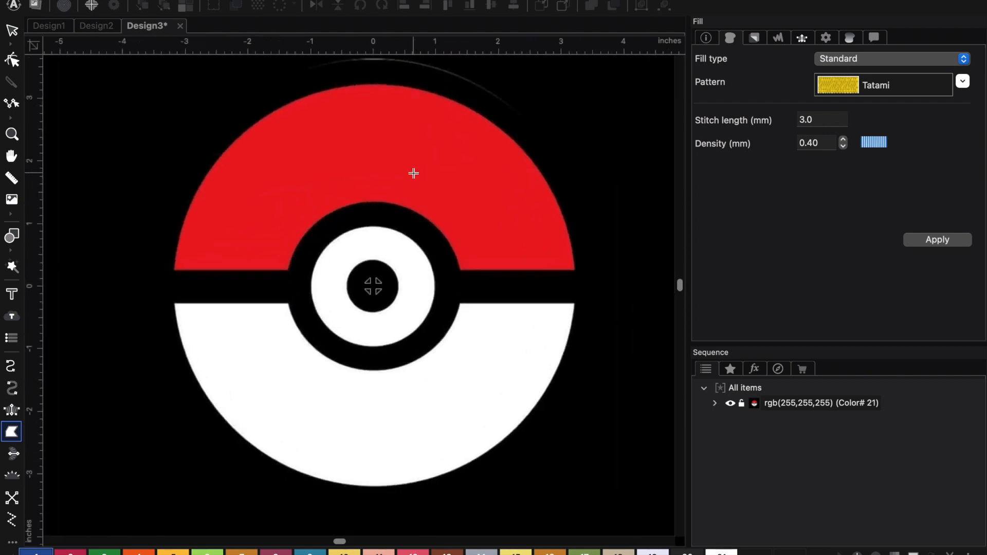
left_click(373, 83)
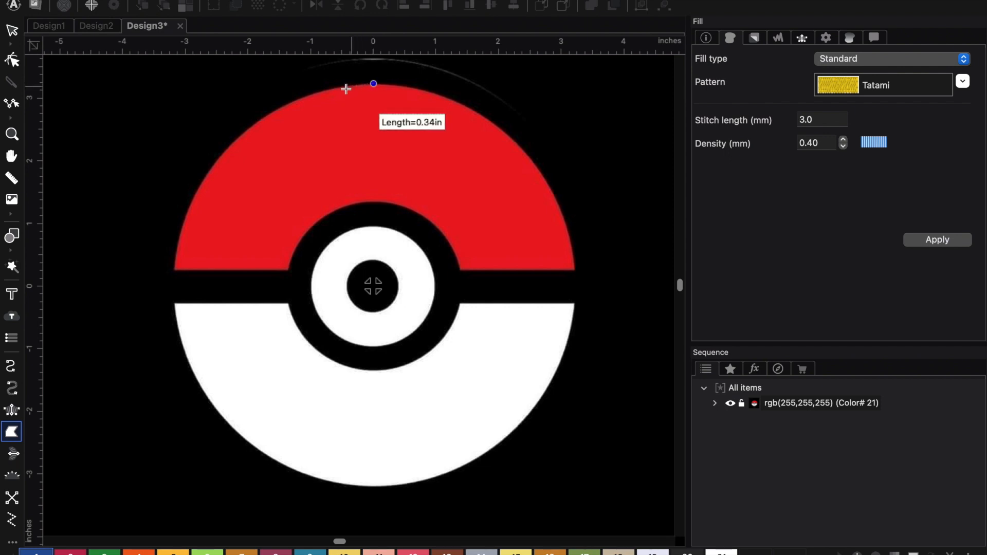
left_click(319, 93)
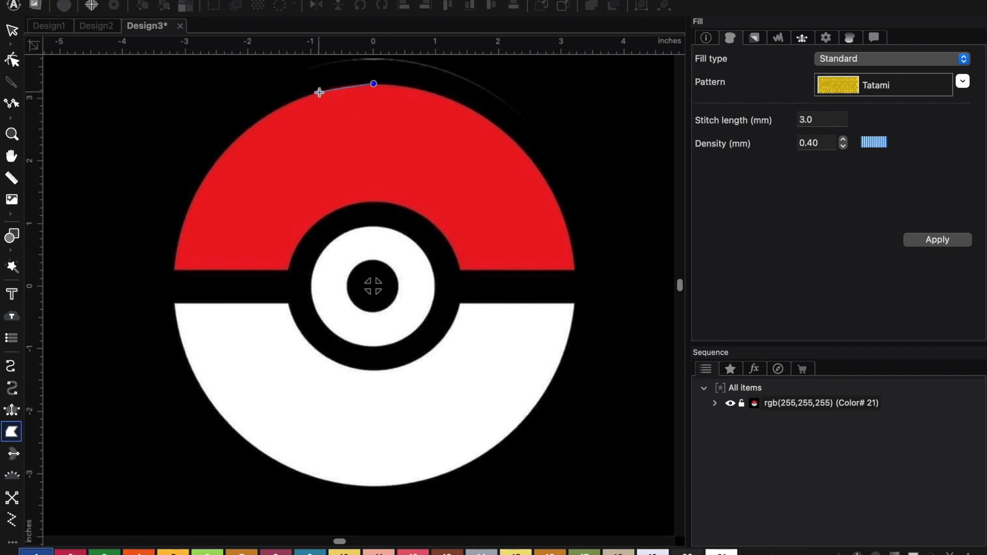
left_click(266, 114)
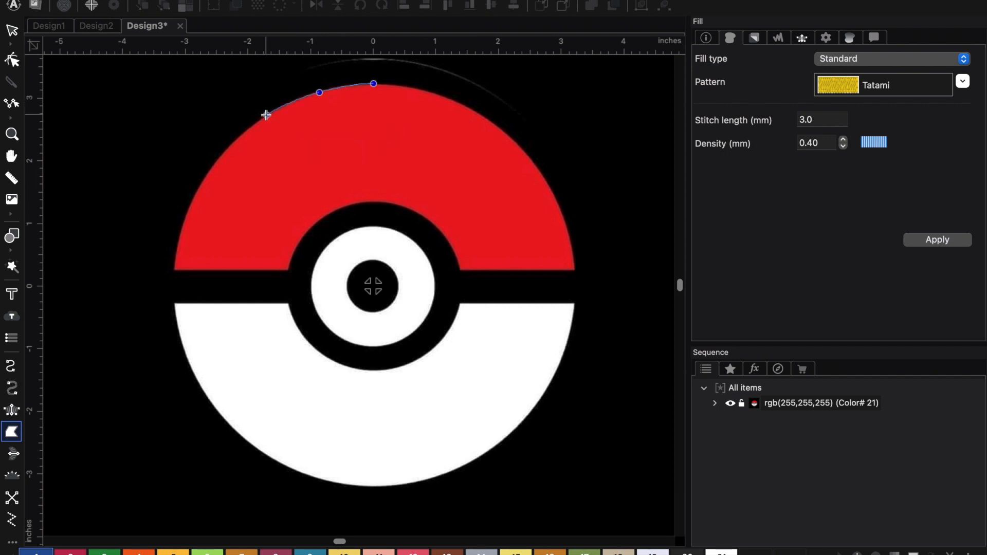
left_click(222, 152)
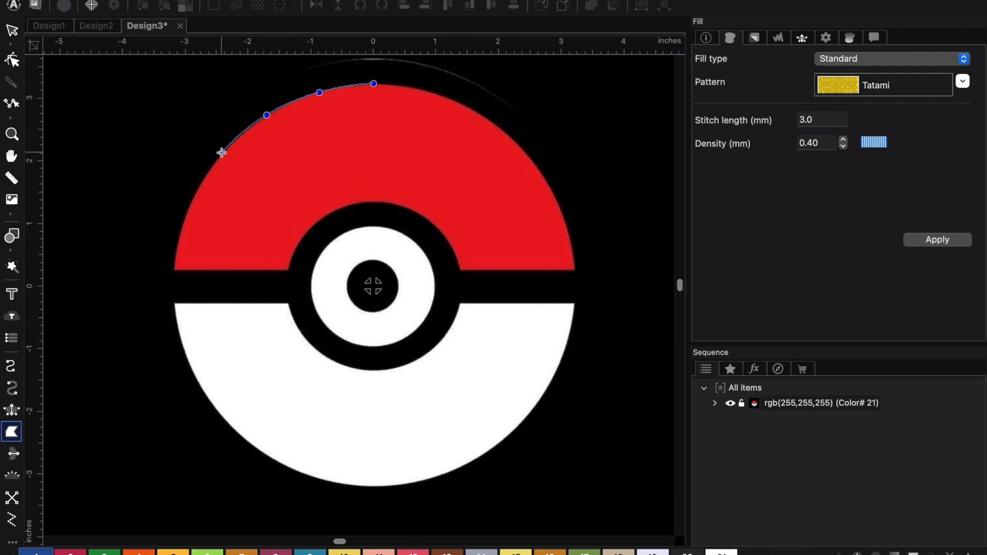
left_click(191, 198)
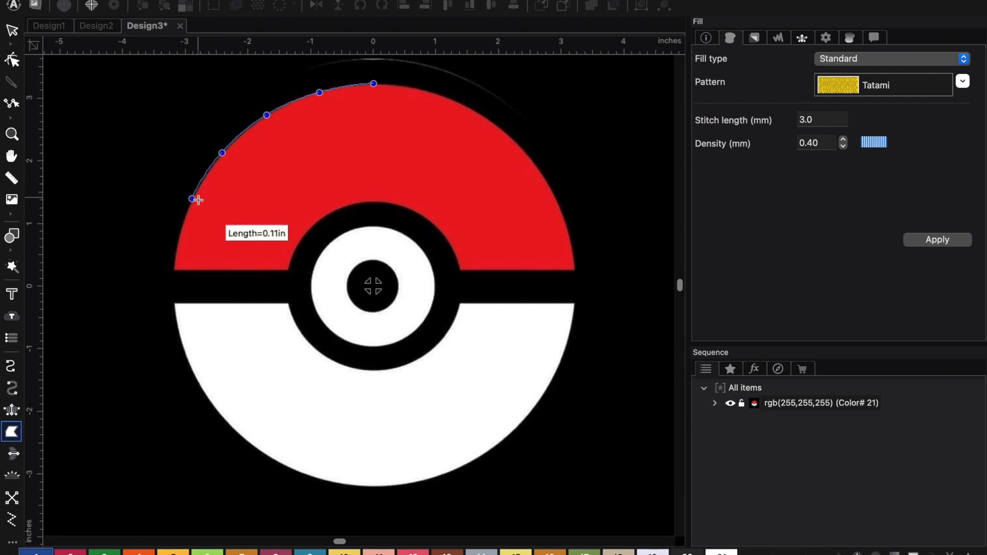
left_click(179, 235)
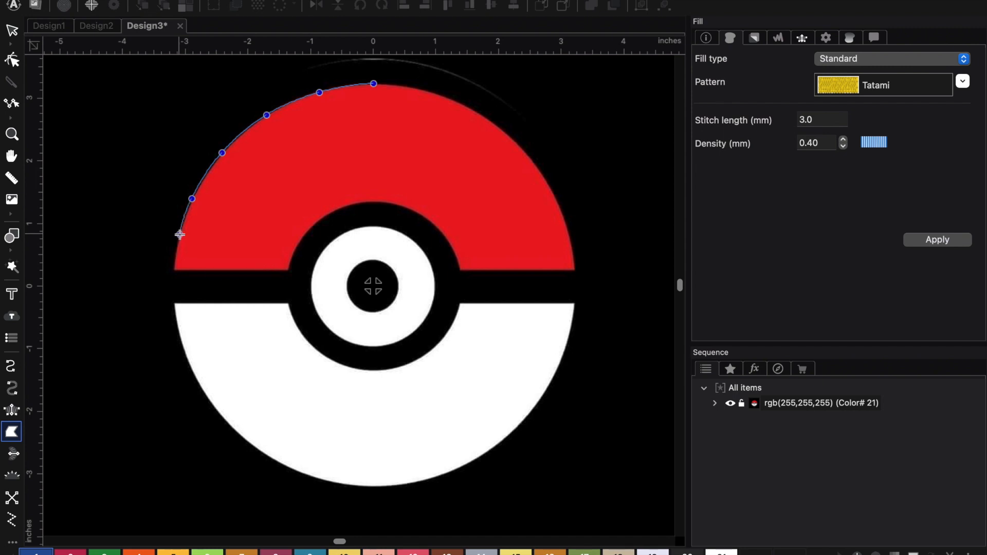
left_click(173, 271)
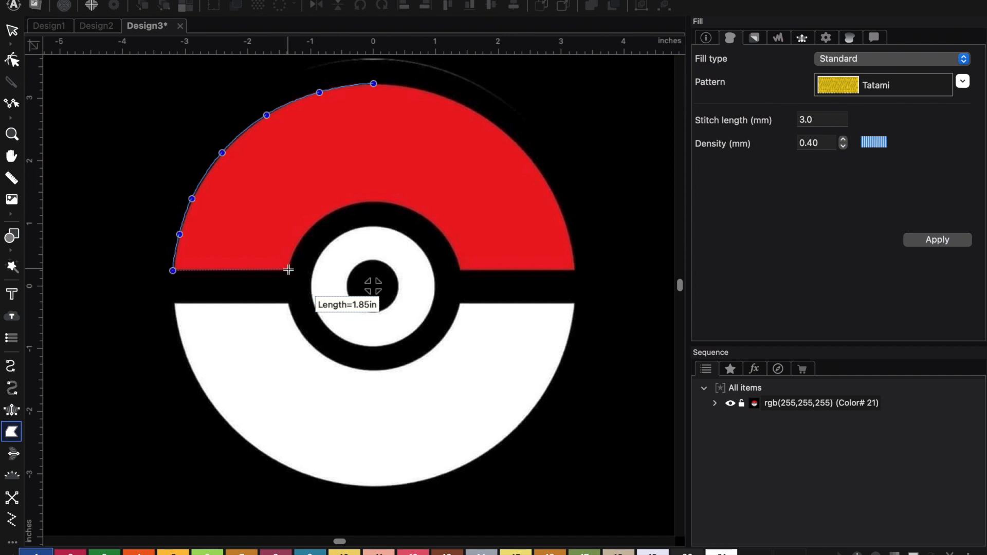
left_click(173, 271)
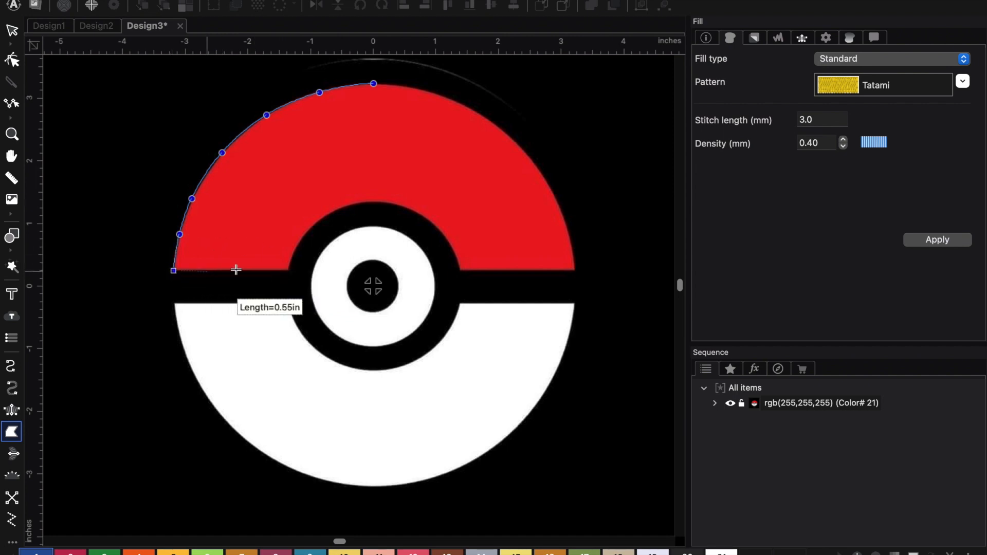
Continue the fill outline along the red half's left straight edge and over the inner arc to a corner point on its right side
left_click(287, 270)
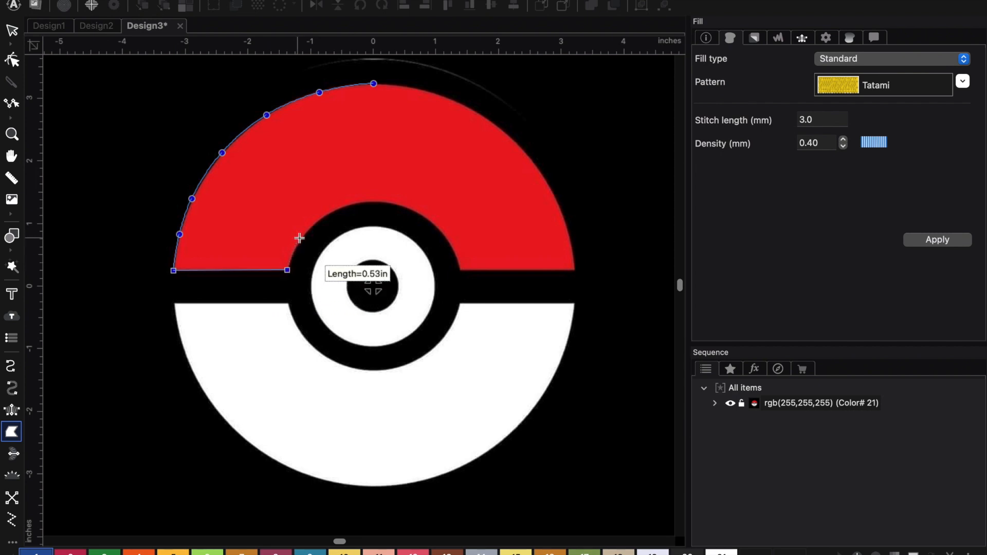
left_click(301, 239)
left_click(331, 210)
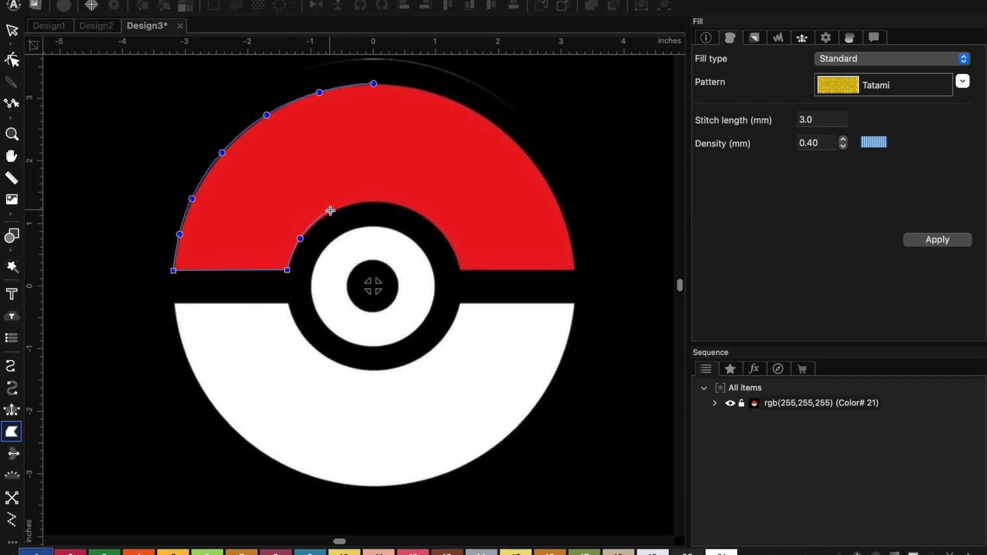
left_click(371, 202)
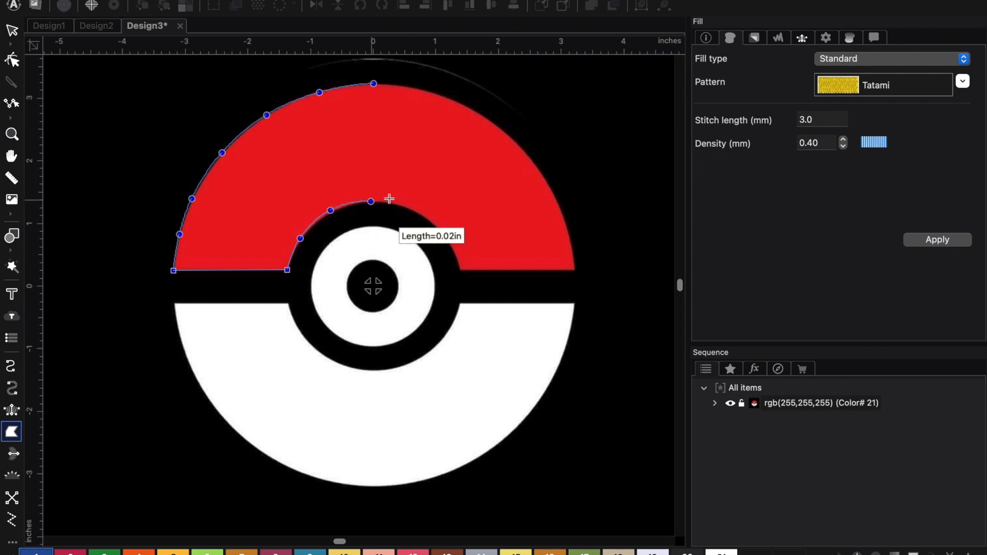
left_click(416, 211)
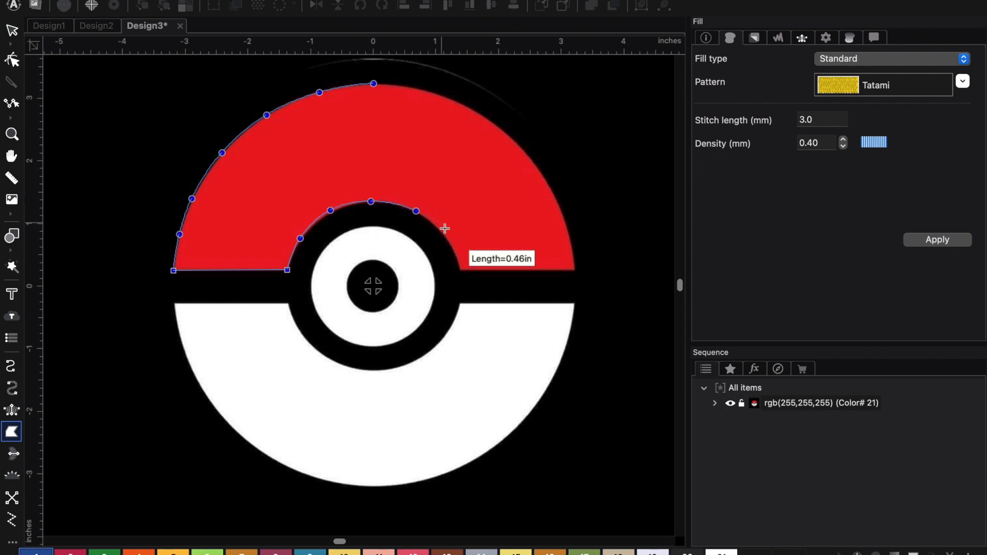
left_click(448, 238)
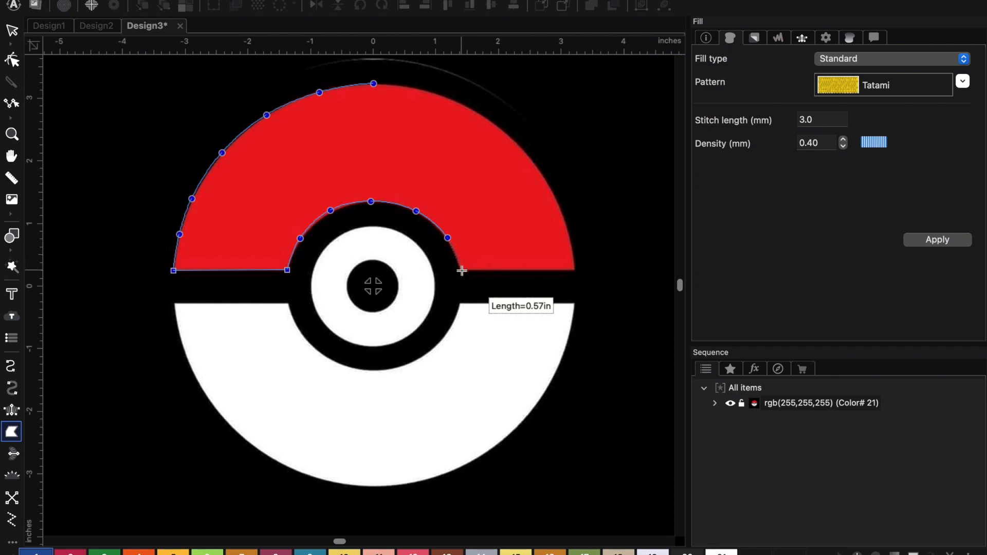
left_click(462, 271)
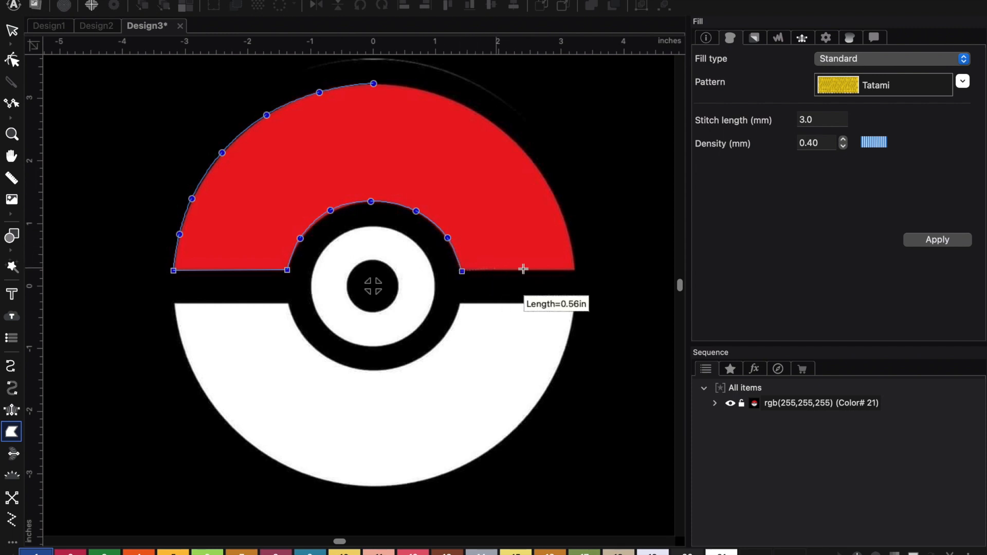
Trace the red half's right straight edge and right outer arc back to the starting point, and generate the fill
left_click(576, 271)
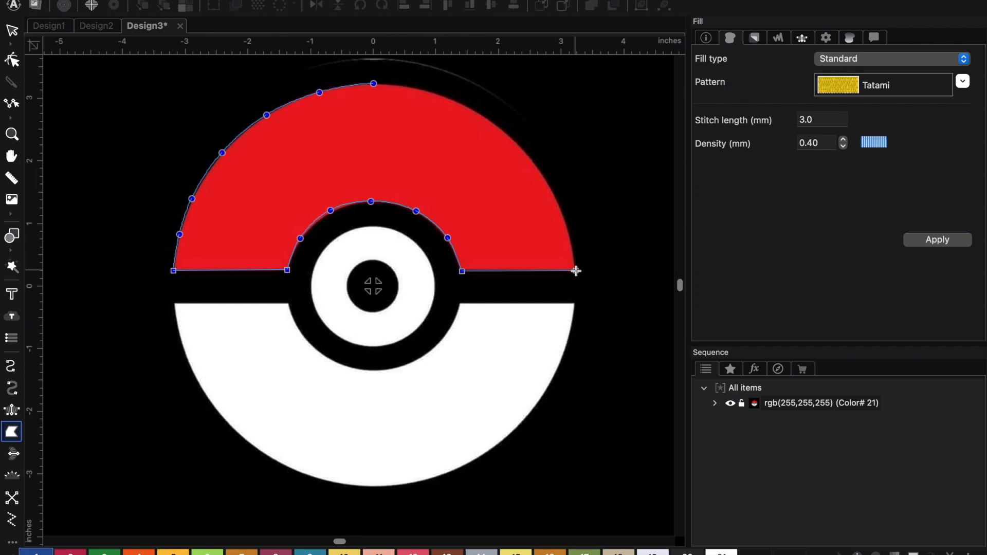
left_click(571, 239)
left_click(547, 179)
left_click(501, 127)
left_click(442, 94)
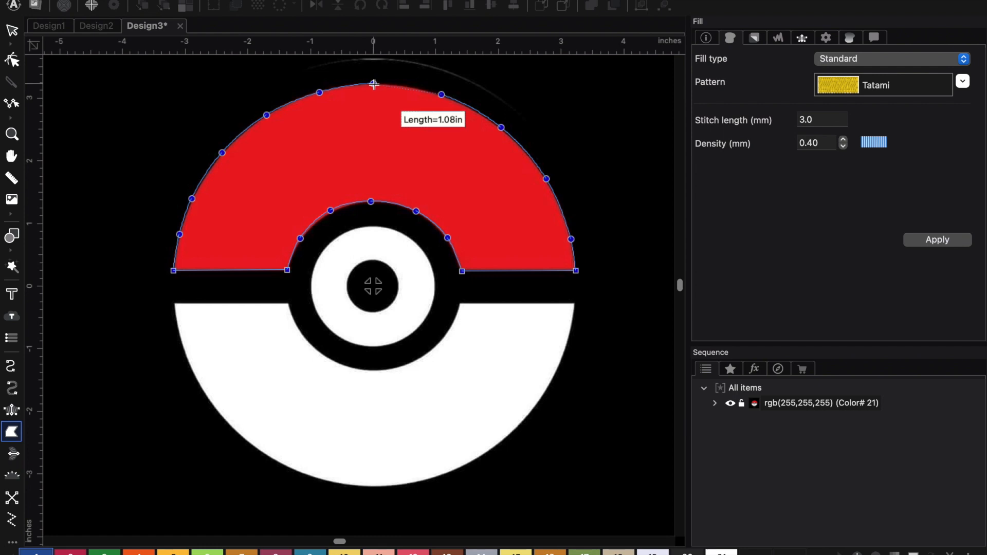
left_click(374, 83)
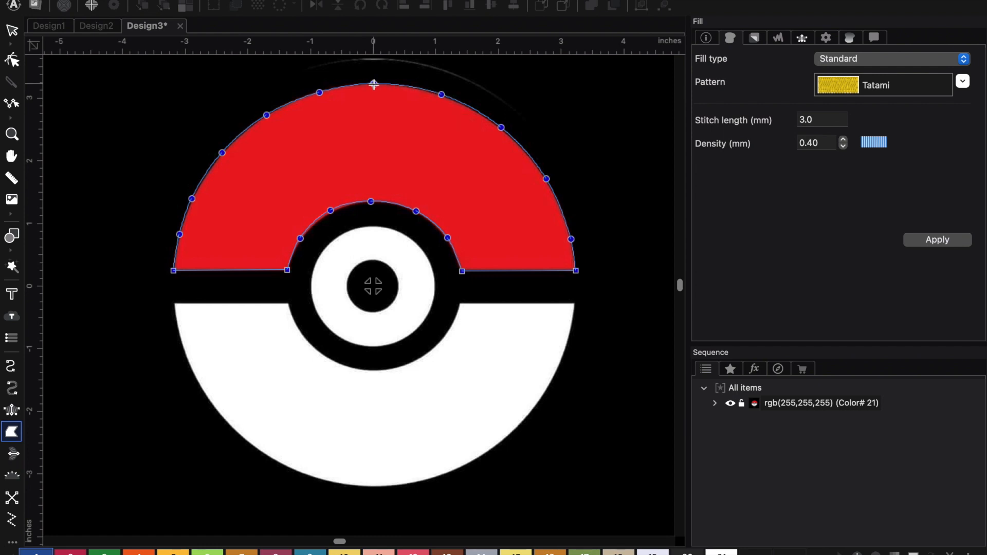
key("Return")
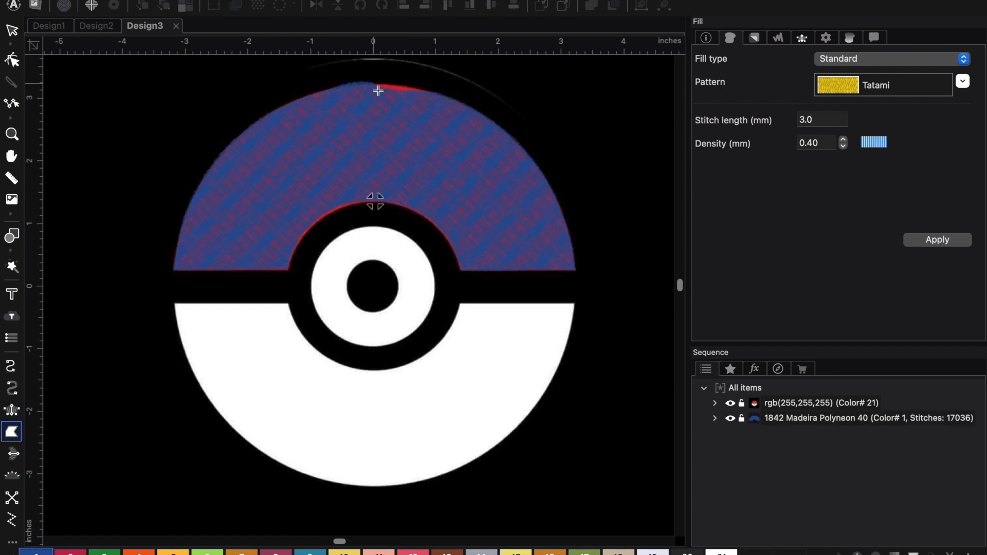
Adjust the upper fill's top-centre outline node to cover the artwork's edge, and turn its stitch direction line to vertical, about 91°
left_click(11, 60)
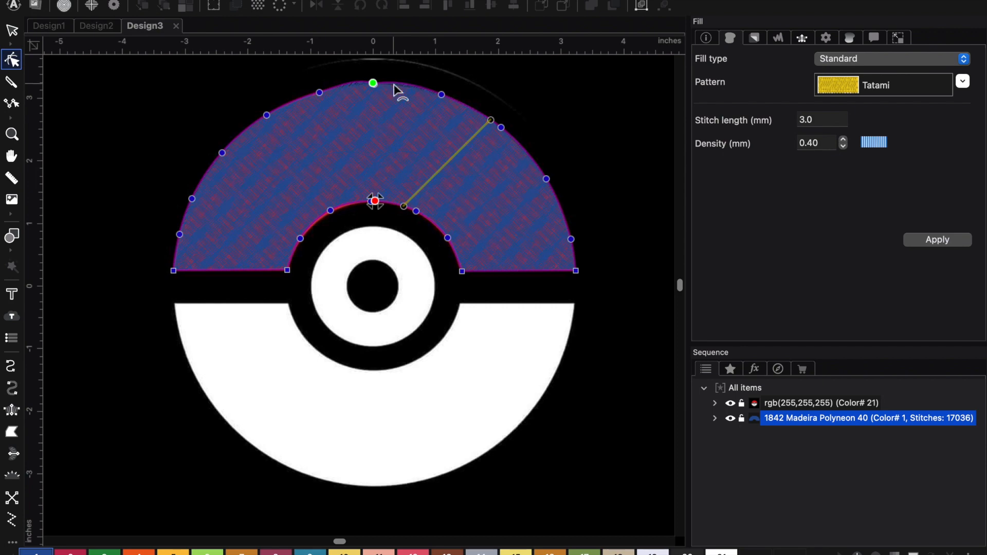
left_click_drag(372, 84, 355, 81)
left_click(374, 81)
left_click_drag(354, 80, 351, 84)
left_click_drag(376, 85, 392, 83)
left_click_drag(376, 84, 374, 81)
left_click(344, 85)
left_click_drag(346, 89, 374, 88)
left_click_drag(490, 121, 403, 89)
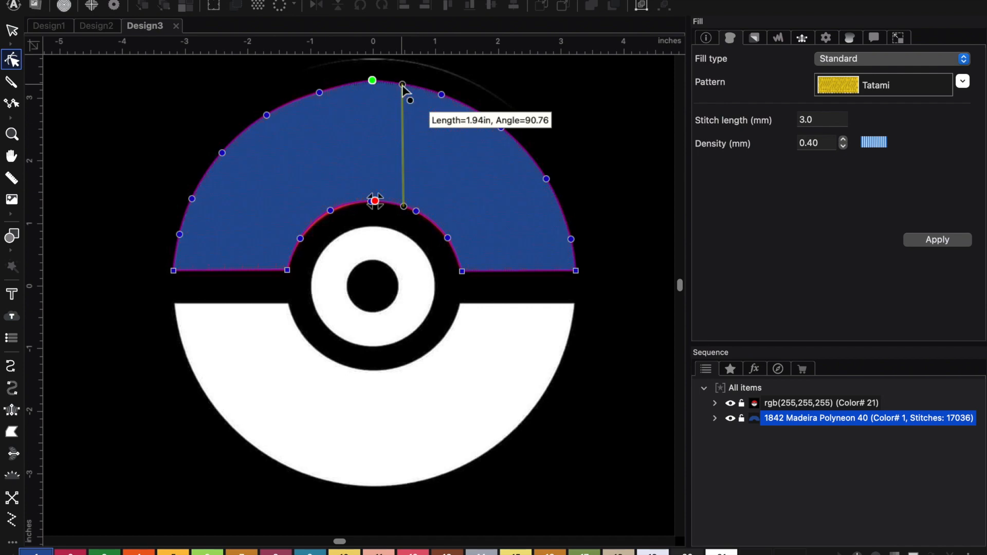
left_click_drag(404, 90, 405, 91)
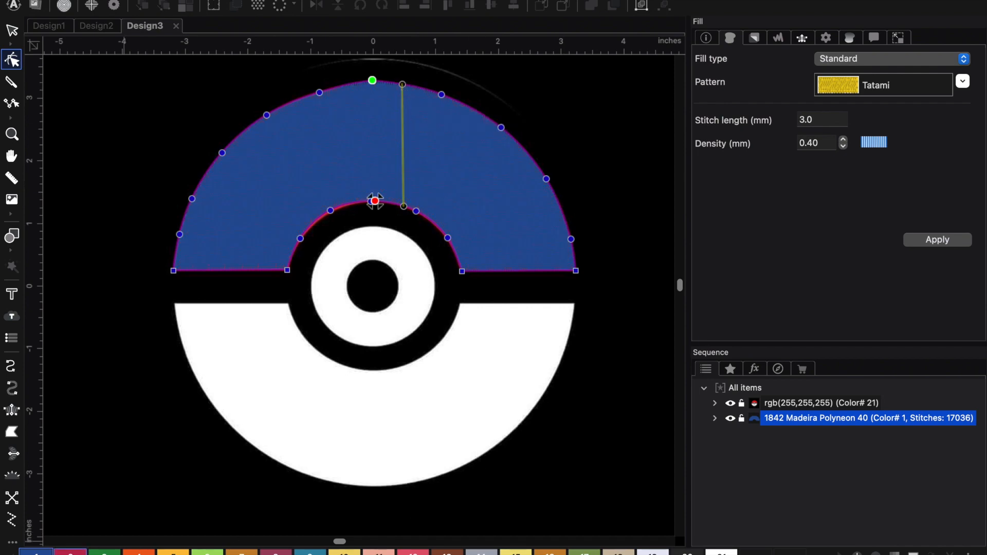
Change the upper fill's thread colour to the red 1878 of the Madeira Polyneon 40 palette
double_click(71, 553)
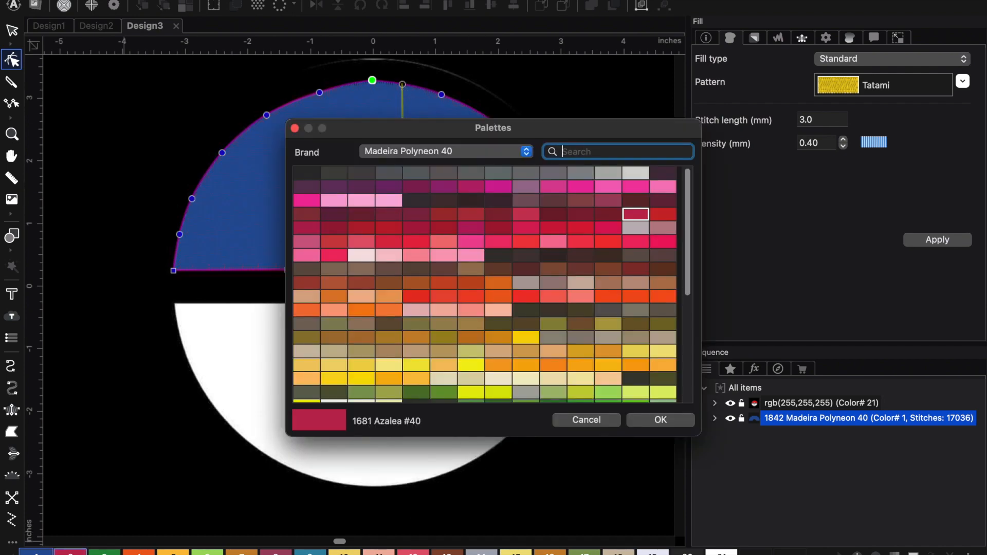
left_click(296, 129)
double_click(36, 553)
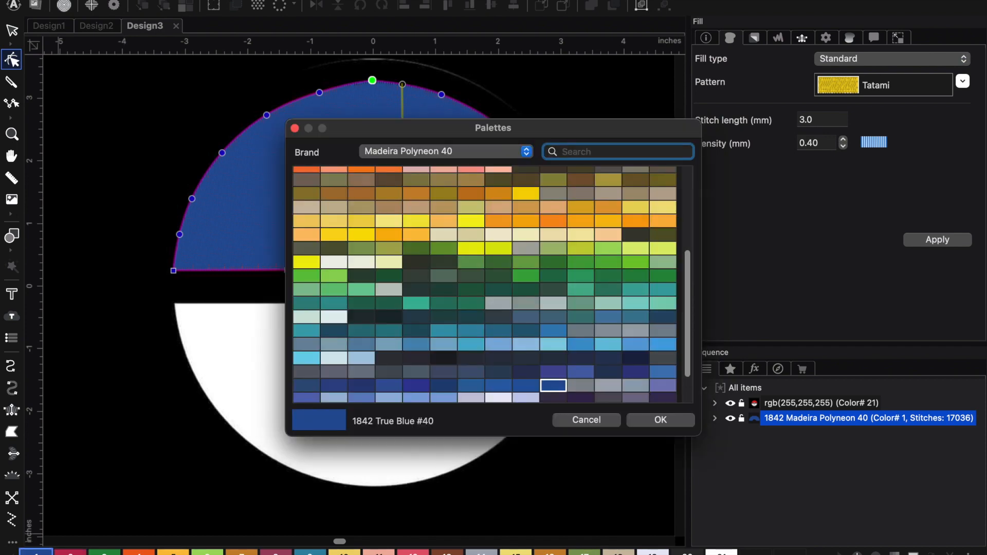
scroll(447, 286, "up", 5)
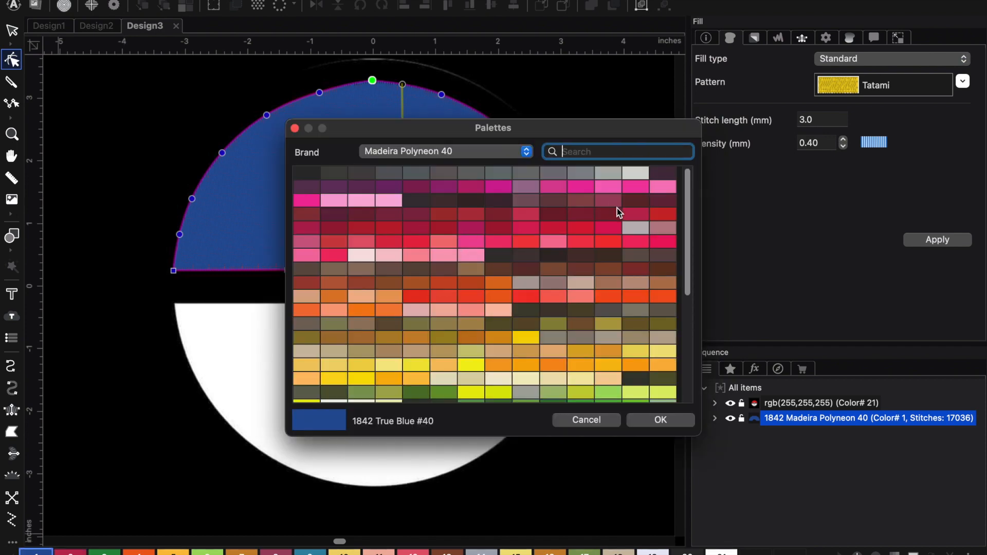
left_click(659, 215)
left_click(657, 421)
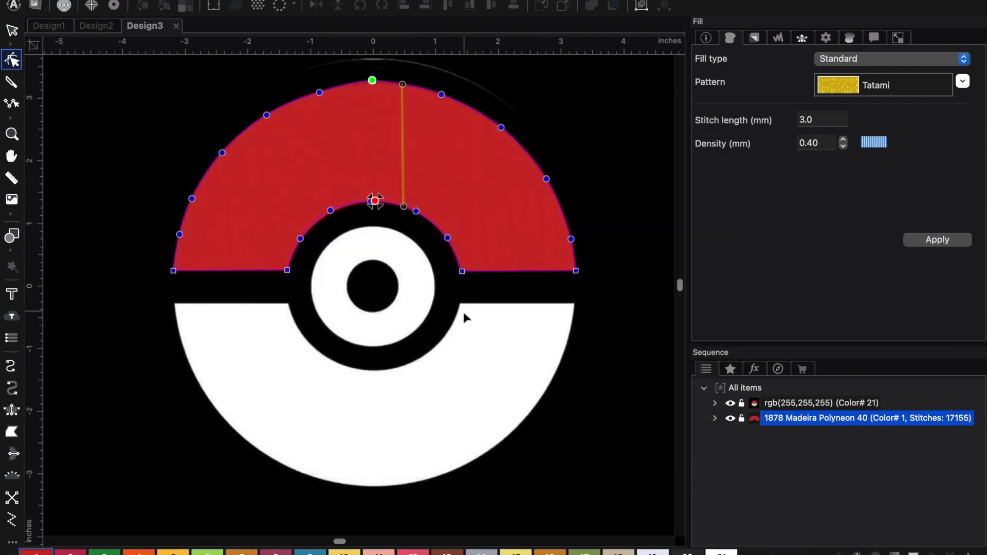
Start a Complex Fill on the white lower half, tracing its left straight edge outward and its outer arc to just past the bottom centre
left_click(16, 436)
scroll(280, 337, "up", 3)
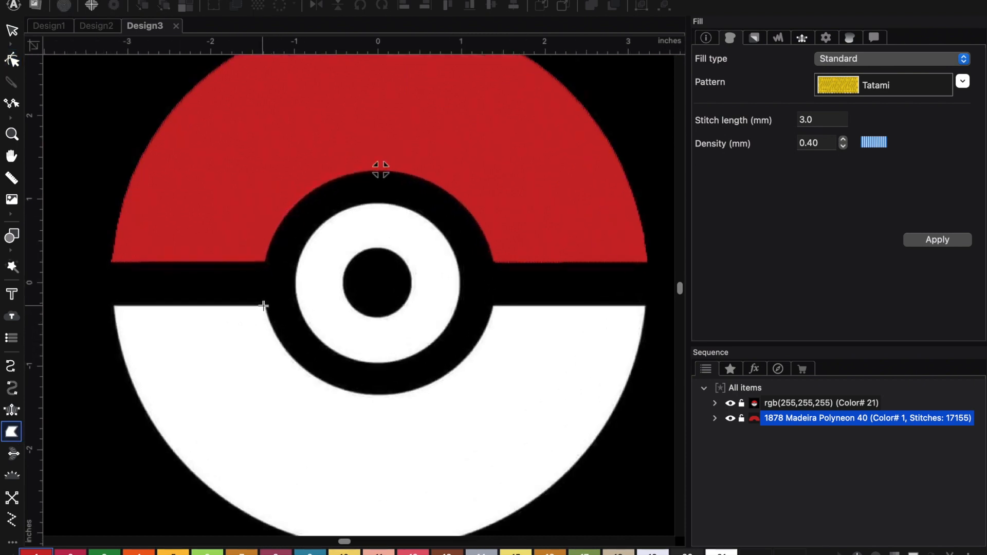
left_click(265, 305)
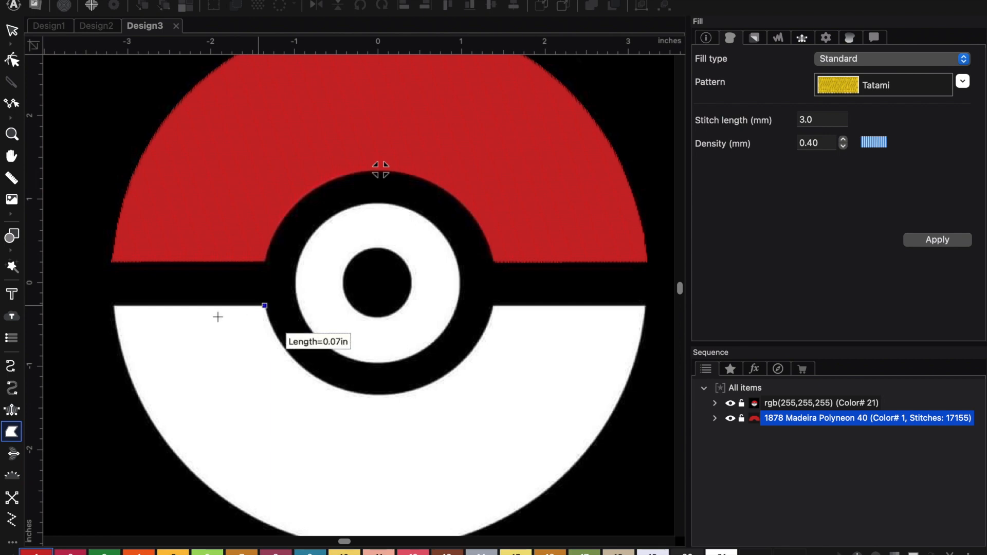
left_click(115, 306)
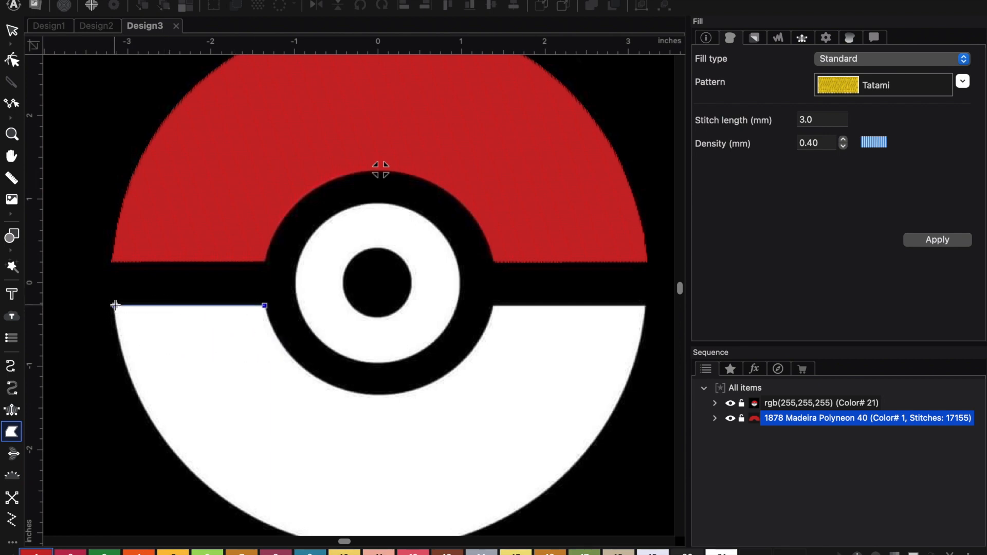
left_click(120, 341)
left_click(155, 428)
left_click(230, 505)
scroll(315, 507, "down", 2)
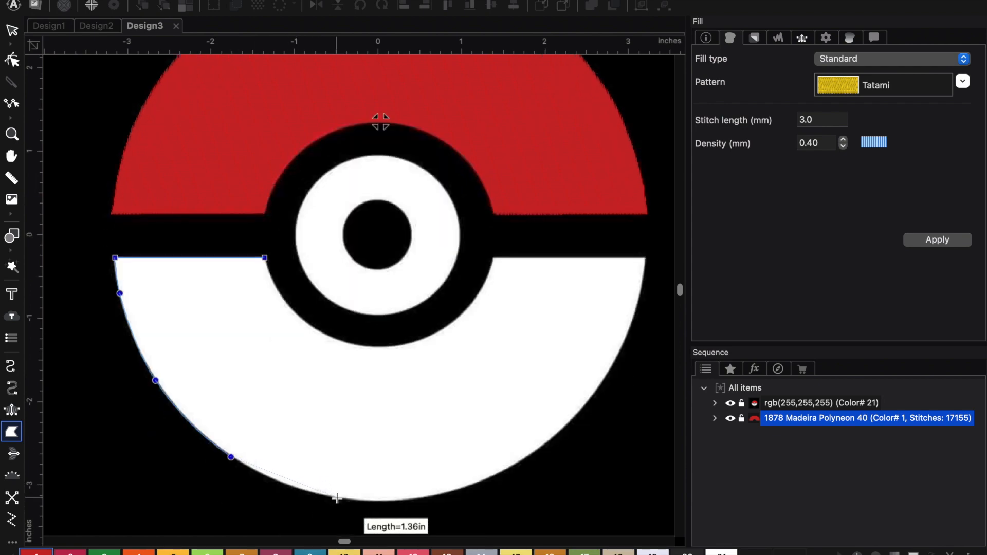
left_click(337, 499)
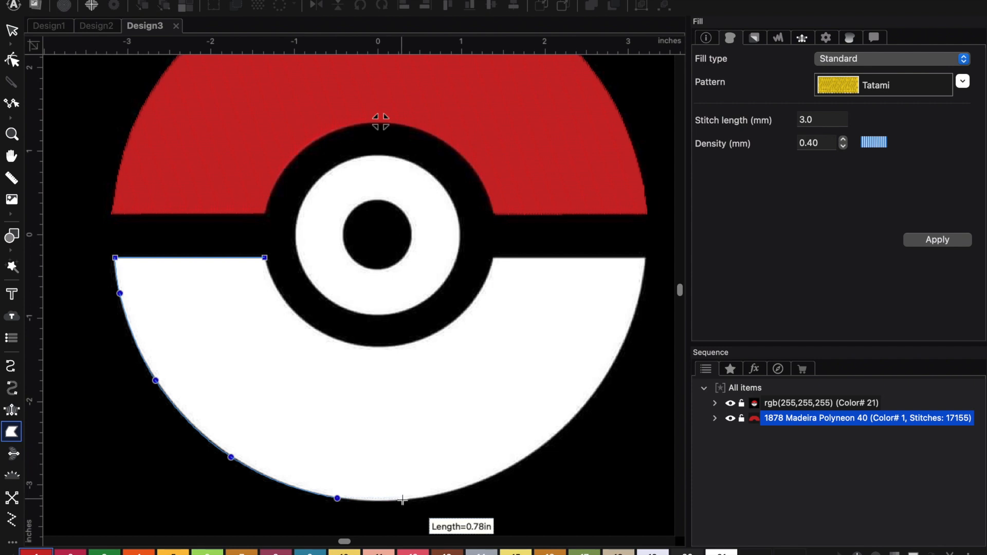
left_click(403, 500)
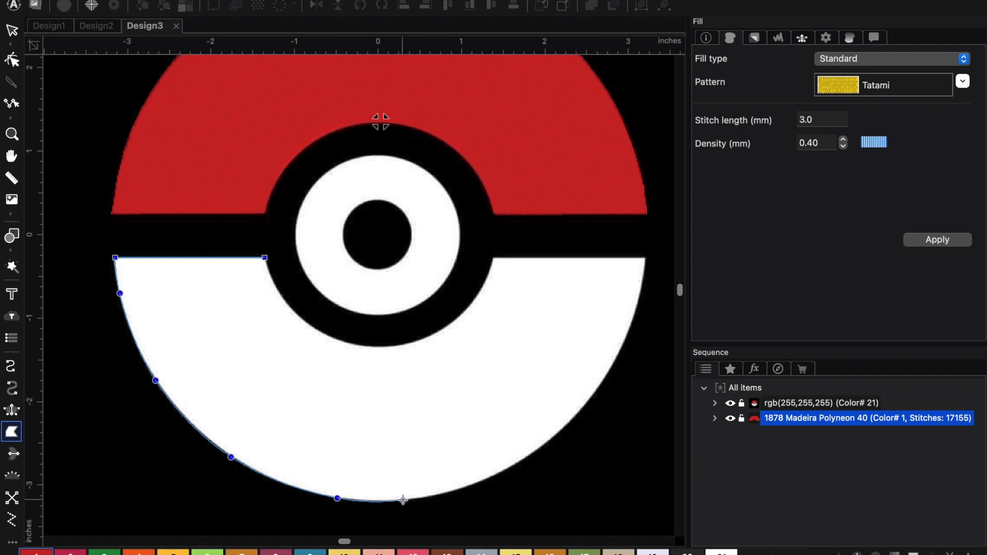
Continue the fill outline up the white half's right outer arc to a corner point at its upper-right end
left_click(498, 474)
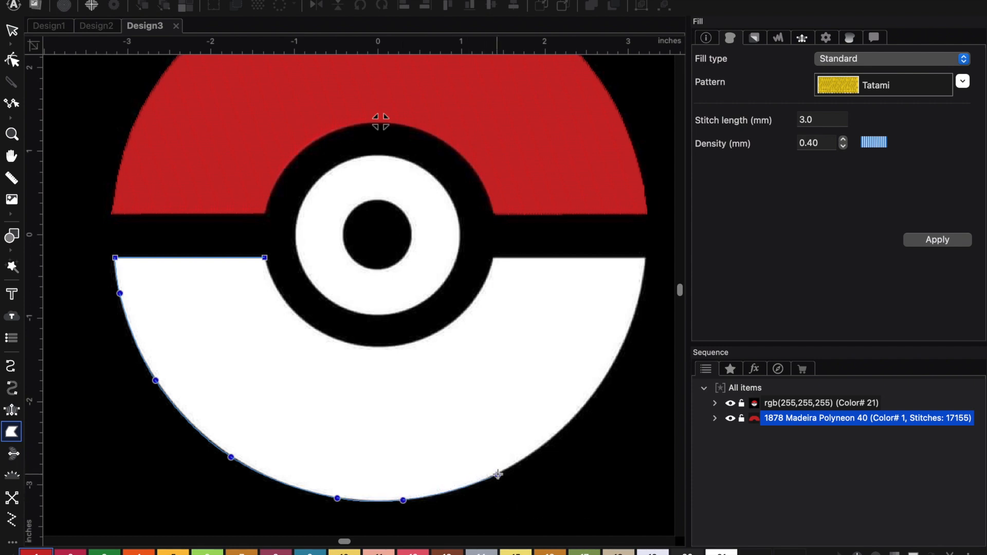
left_click(567, 424)
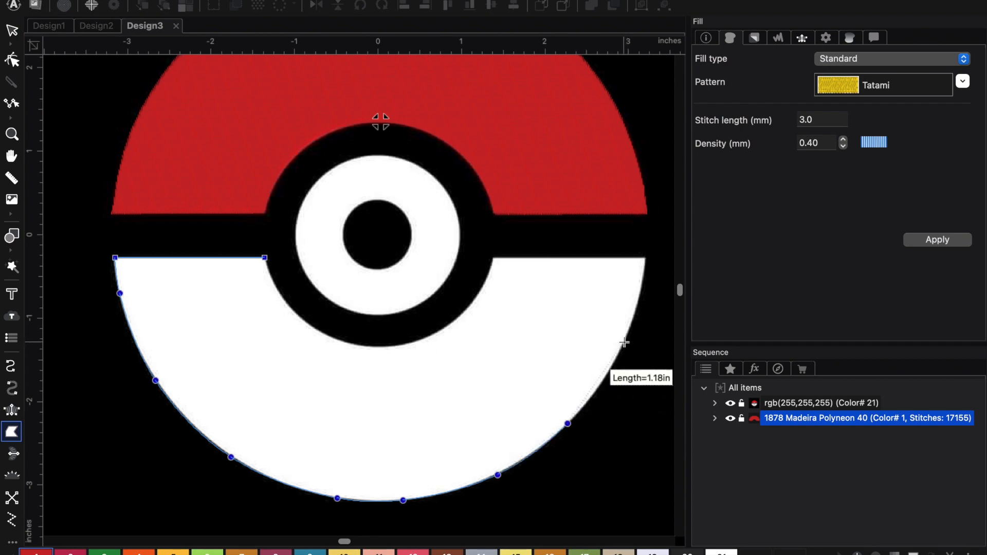
left_click(625, 343)
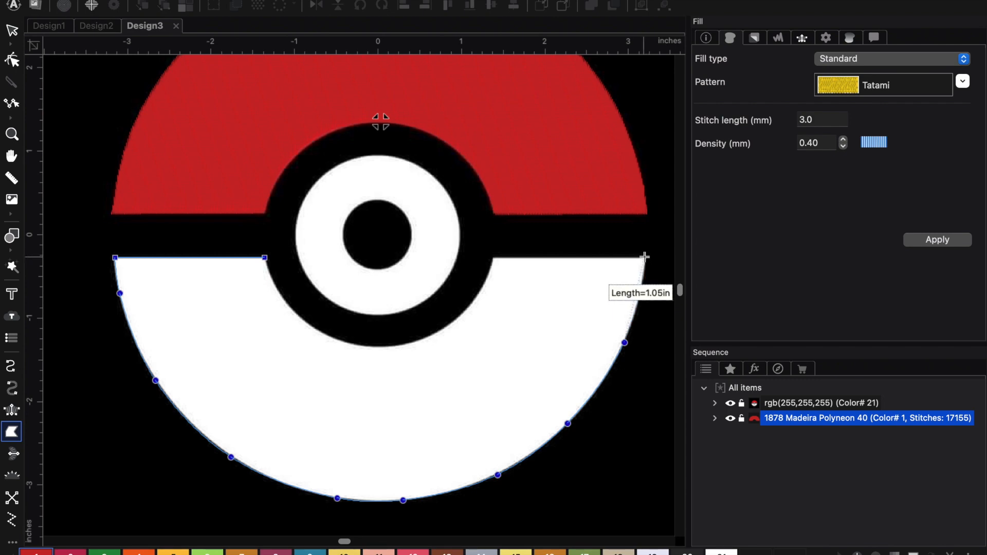
left_click(645, 257)
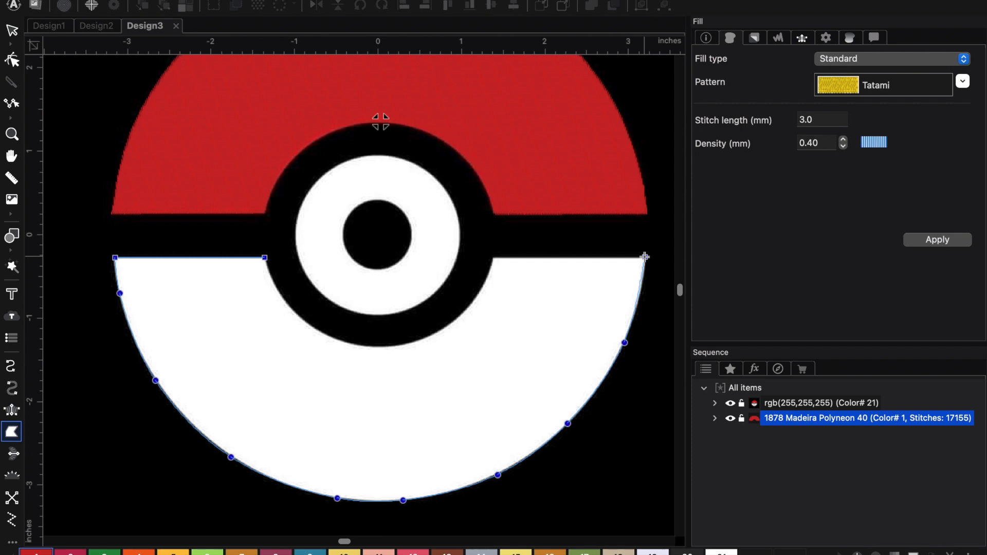
Trace the white half's right straight edge and inner arc back to the starting corner, and generate the fill
left_click(494, 257)
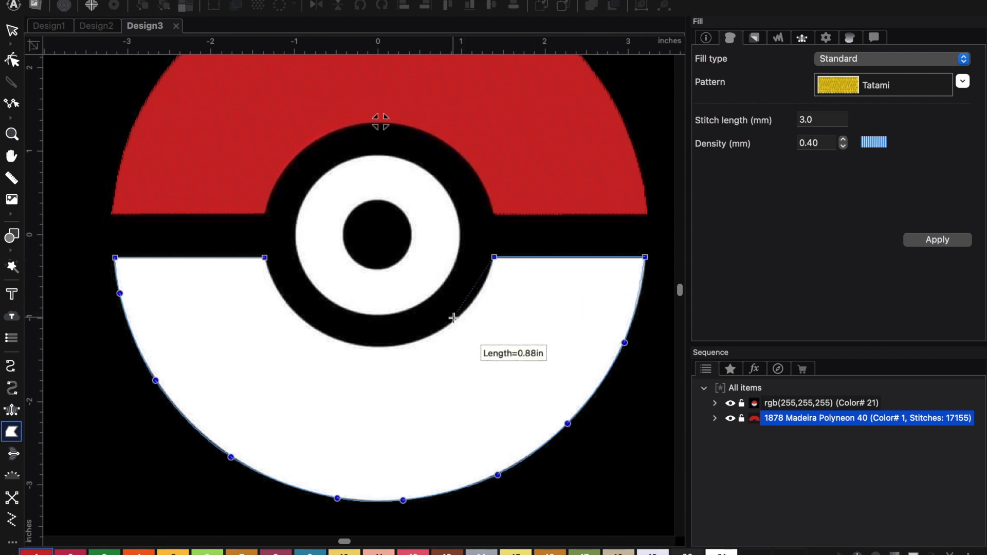
left_click(474, 299)
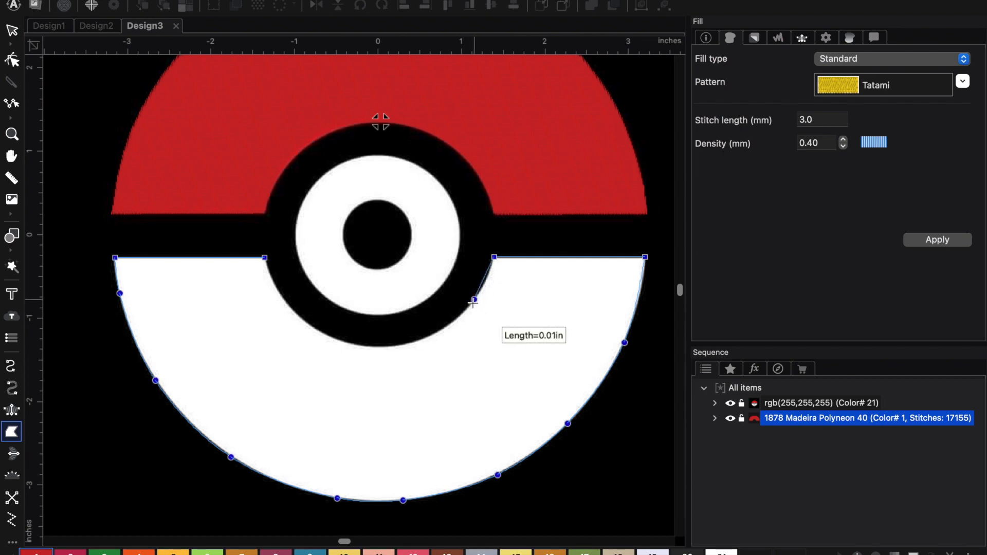
left_click(432, 335)
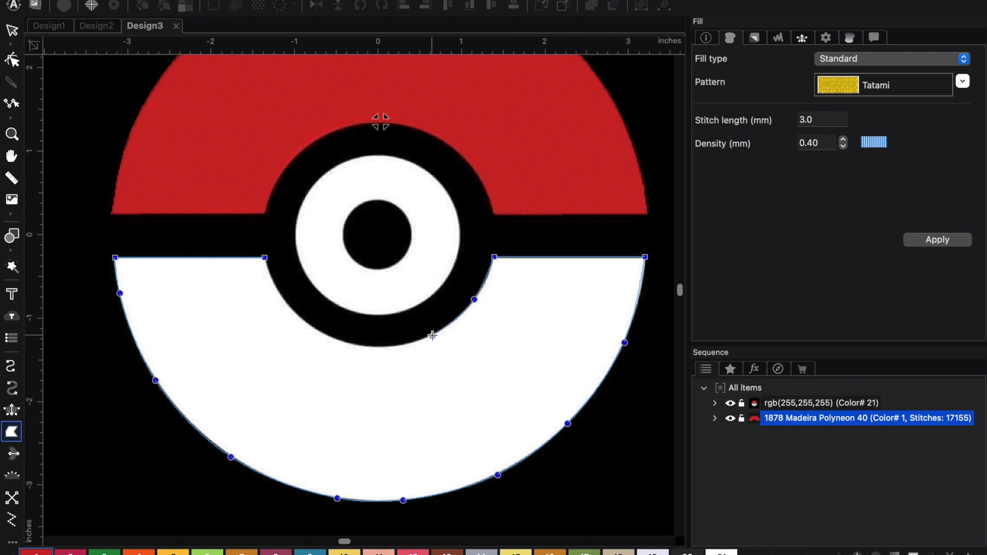
left_click(390, 347)
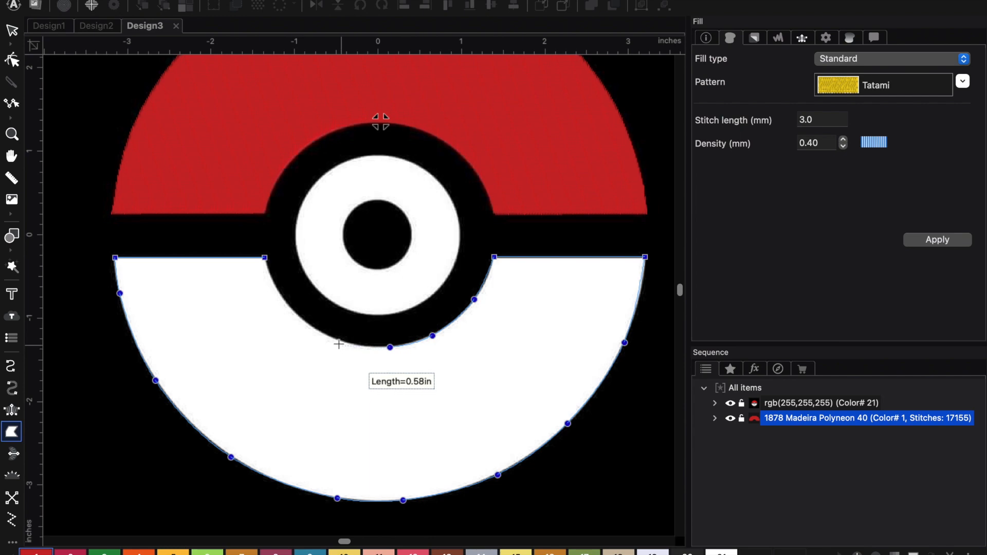
left_click(336, 340)
key("BackSpace")
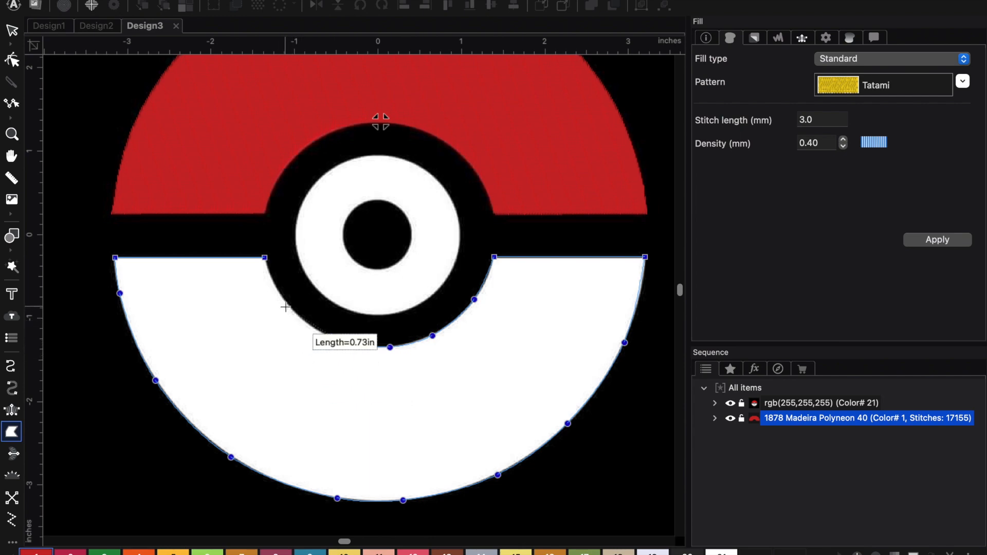
left_click(286, 304)
left_click(265, 257)
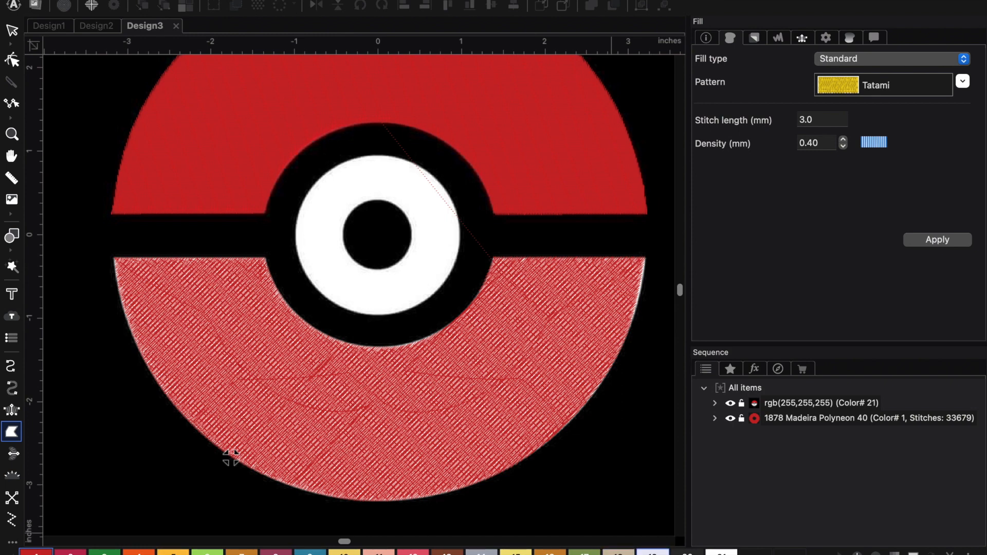
Change the lower fill's thread colour to the white 1801 of the Madeira Polyneon 40 palette
left_click(12, 30)
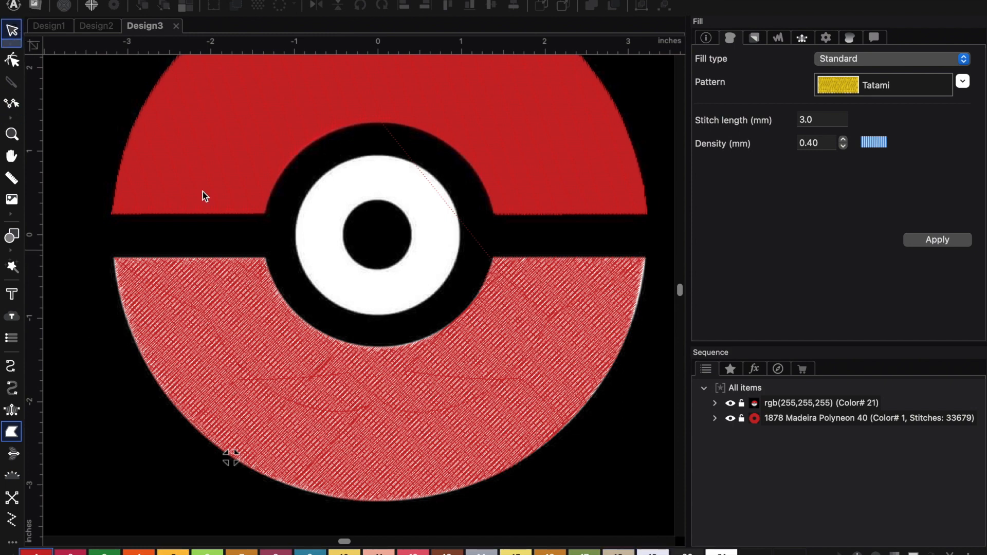
left_click(439, 439)
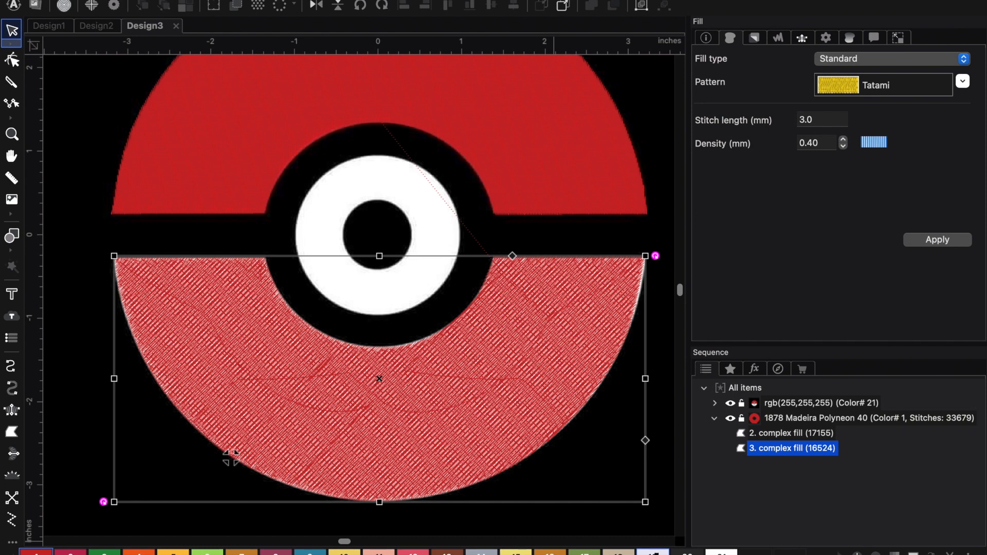
left_click(653, 552)
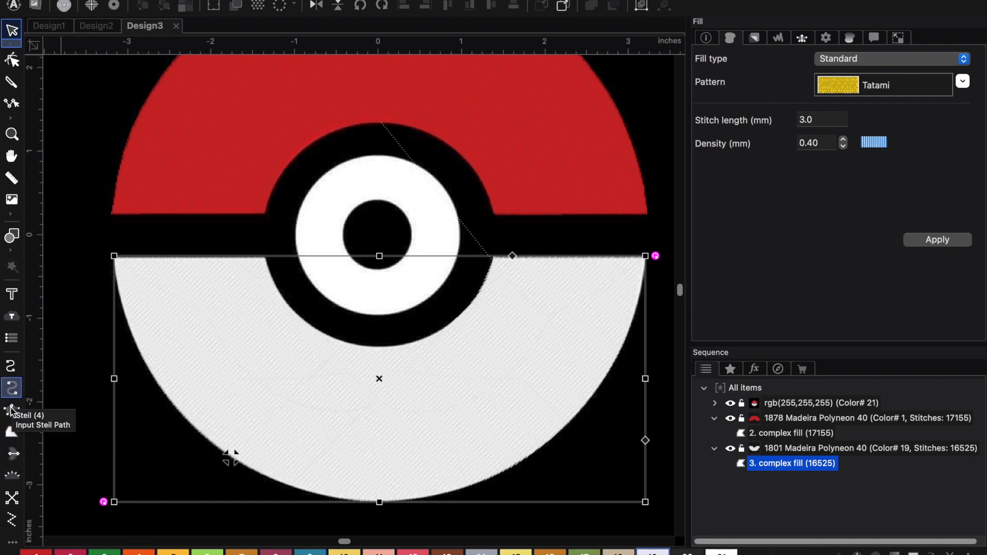
Start a satin column on the white centre ring with paired outer and inner edge points at its top centre and upper left
left_click(12, 414)
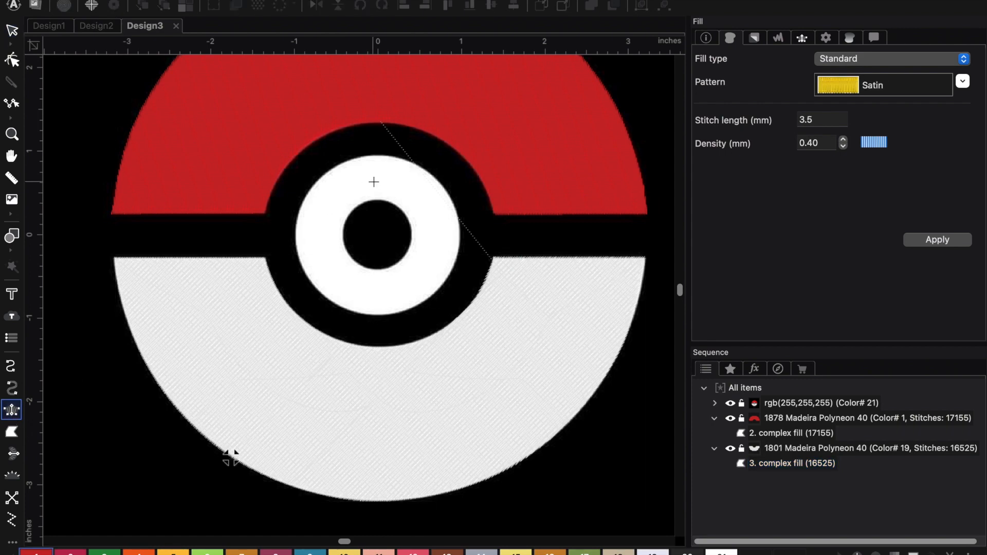
left_click(377, 154)
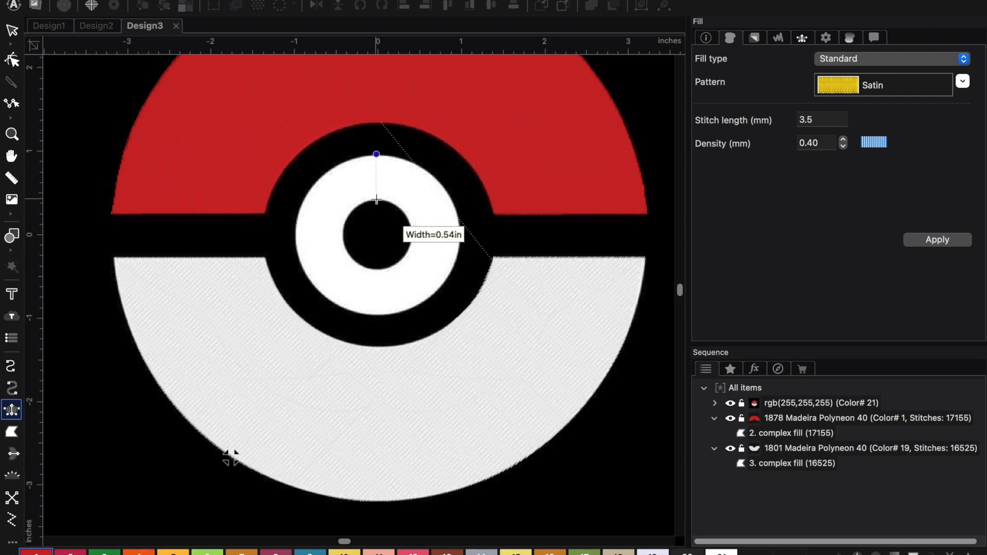
left_click(377, 200)
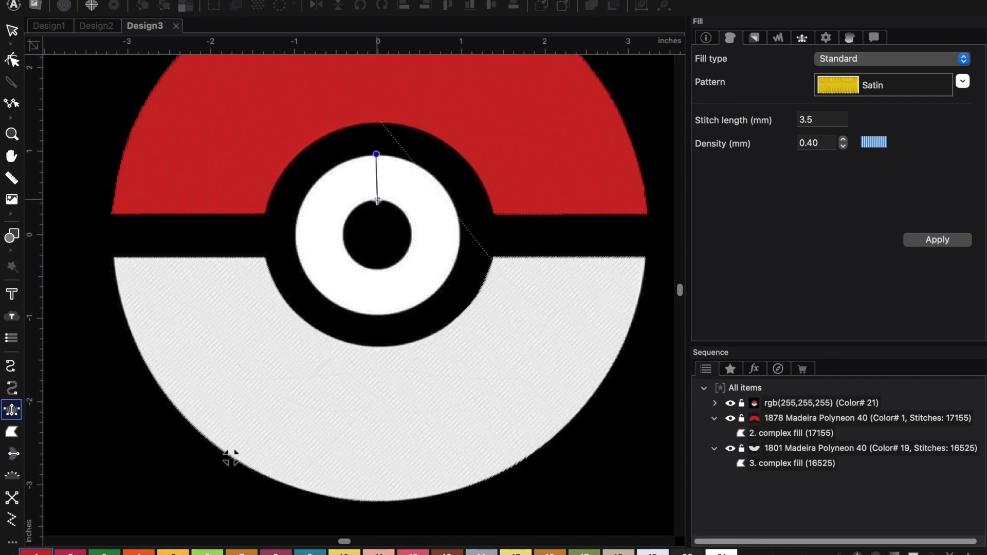
left_click(332, 168)
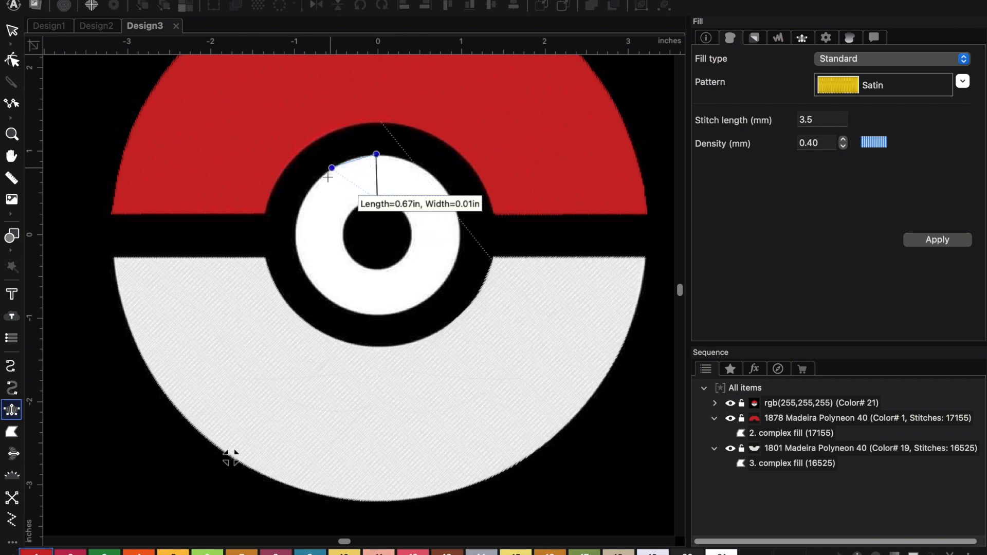
key("BackSpace")
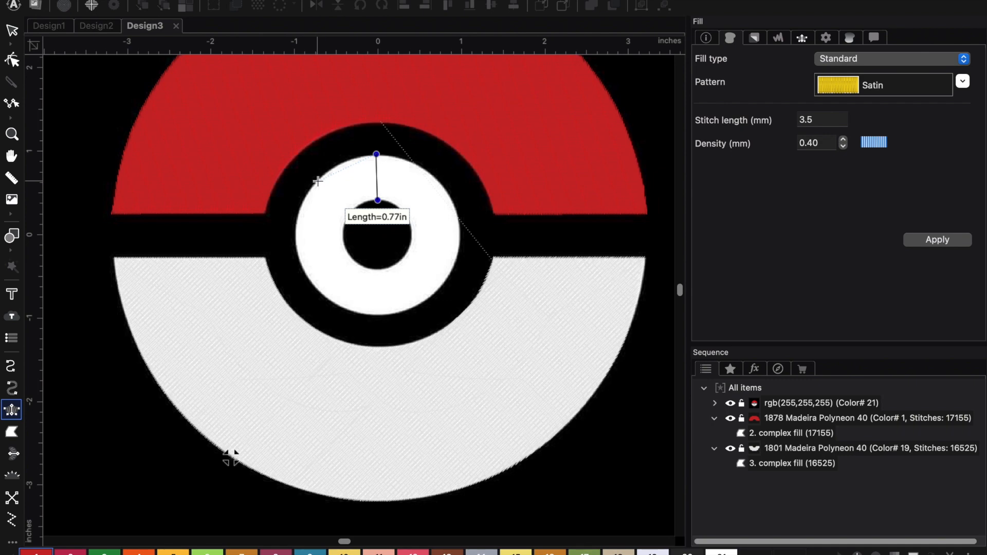
left_click(317, 180)
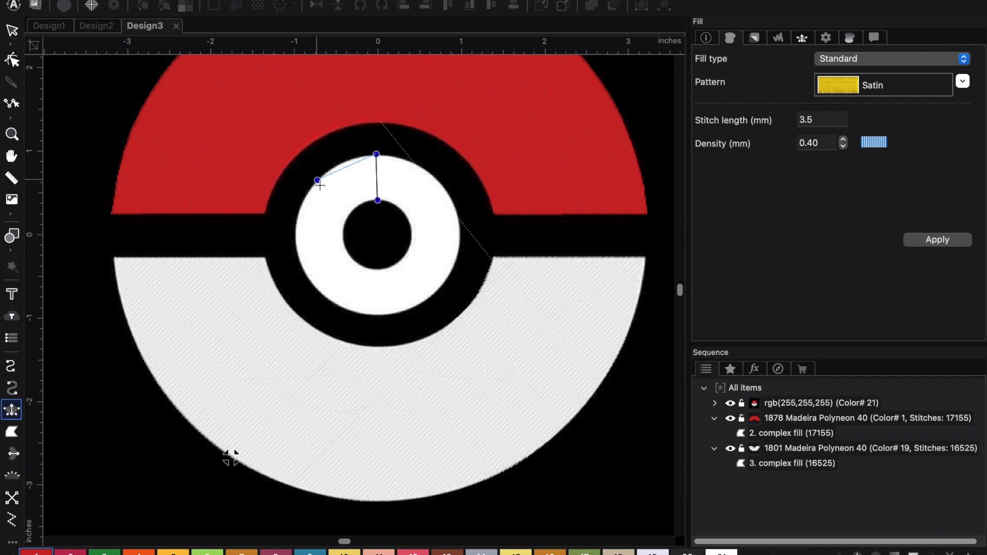
left_click(346, 220)
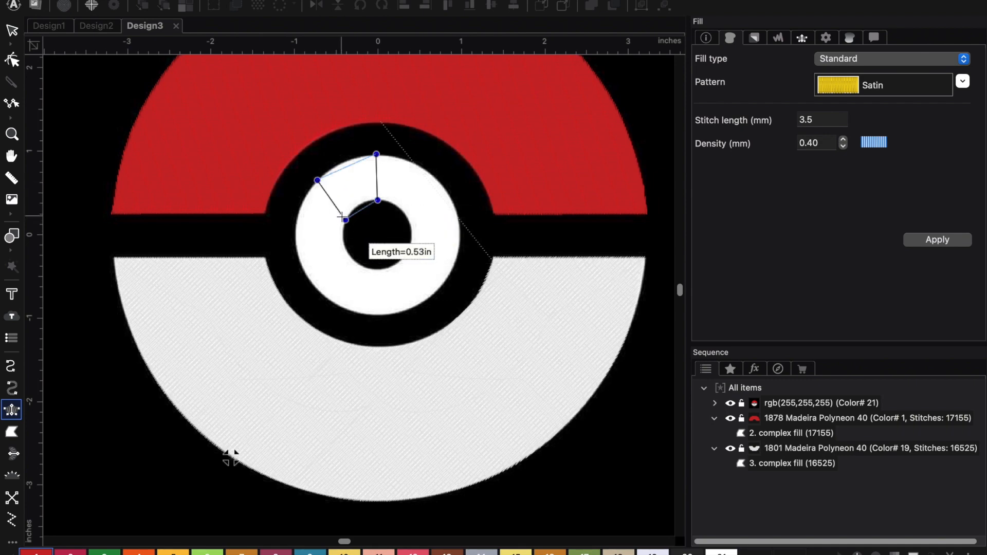
Continue the satin column down the ring's left side with two point pairs, ending at the lower-left outer edge and bottom inner edge
left_click(295, 234)
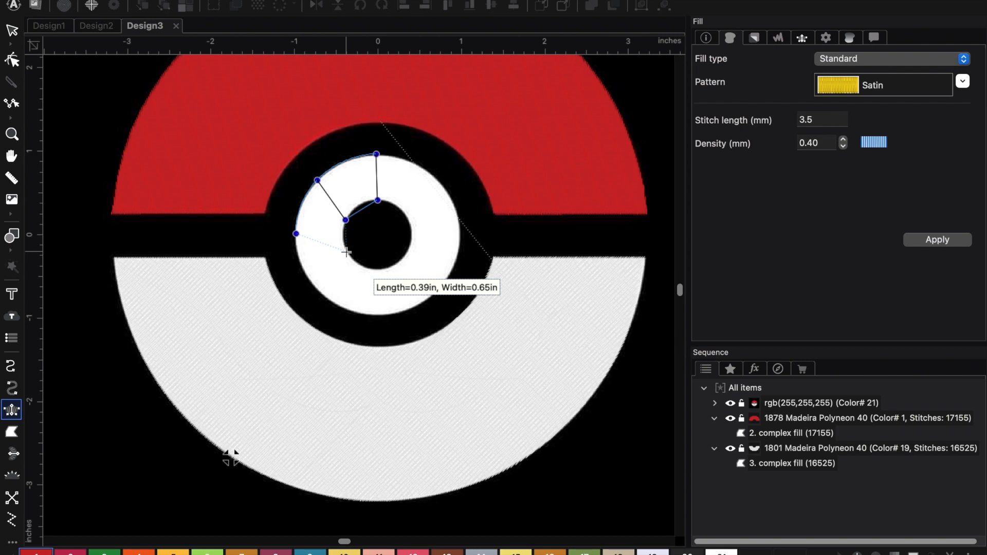
left_click(347, 253)
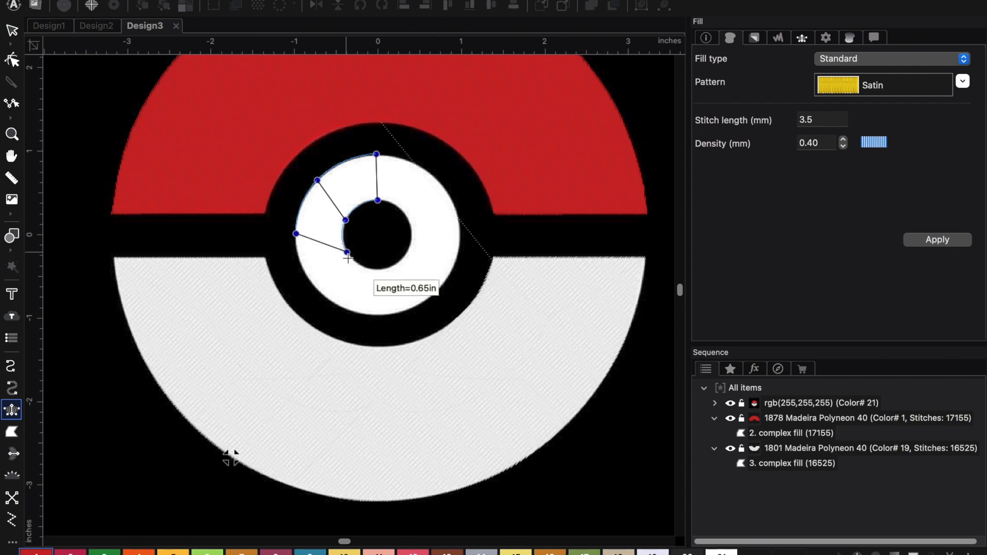
left_click(319, 292)
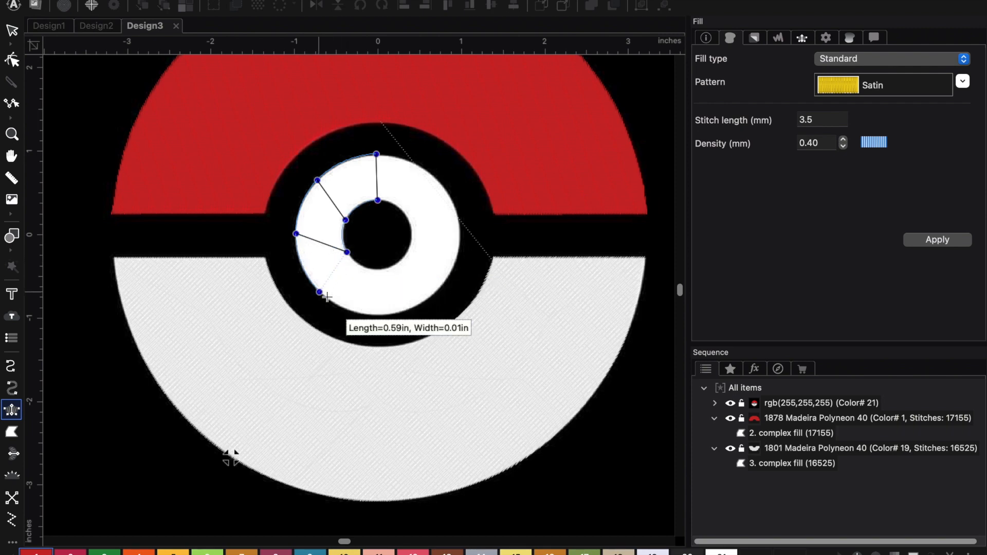
left_click(378, 270)
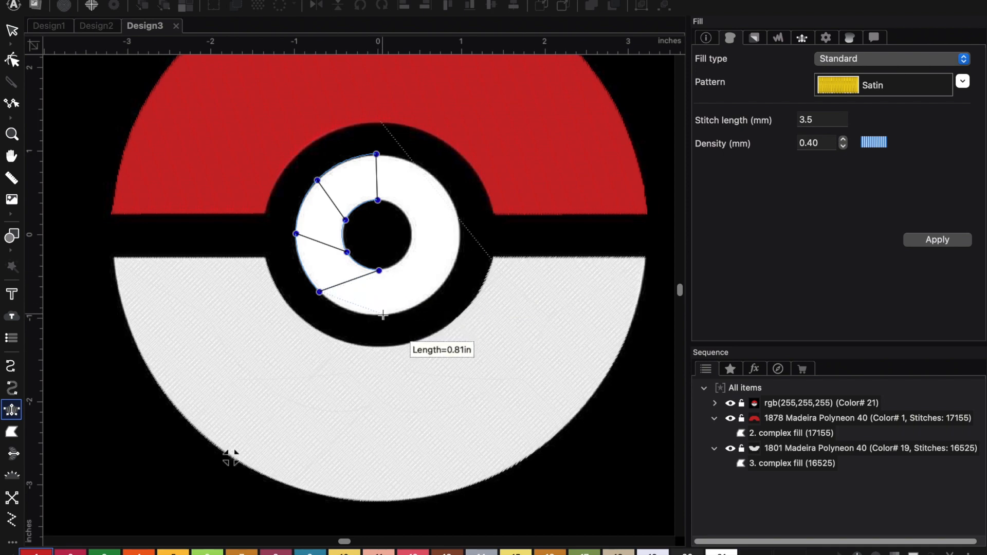
Continue the satin column around the ring's right side with paired outer and inner edge points from lower right to upper right
left_click(409, 308)
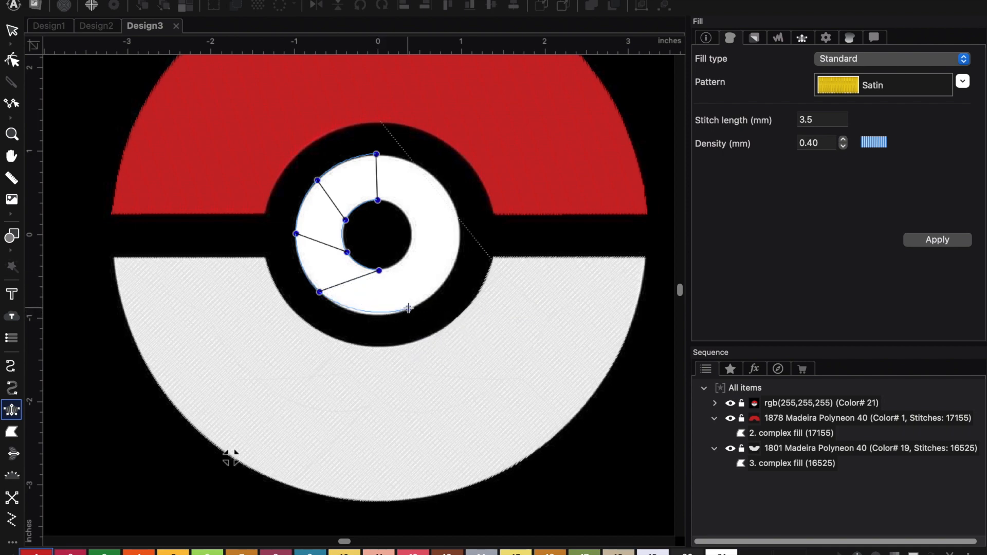
left_click(410, 245)
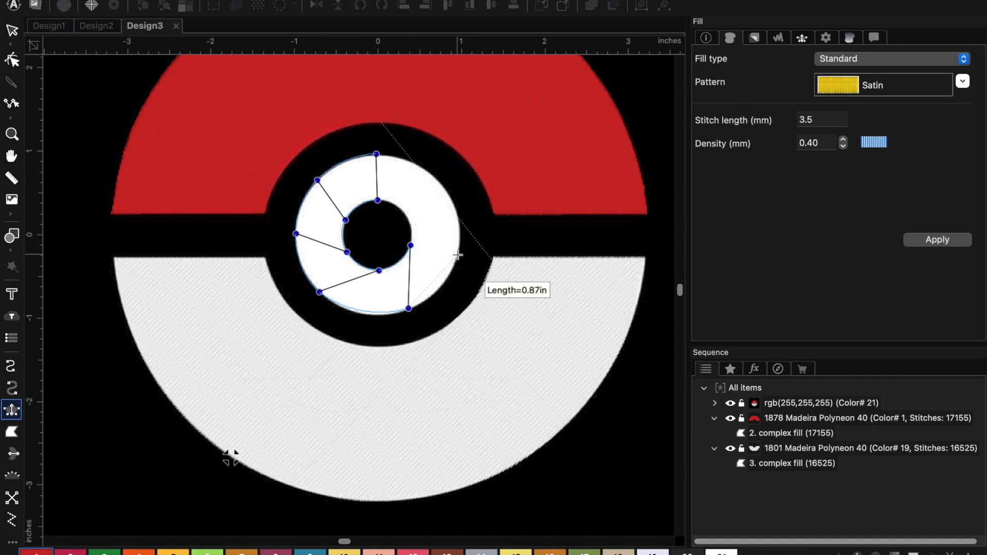
left_click(410, 221)
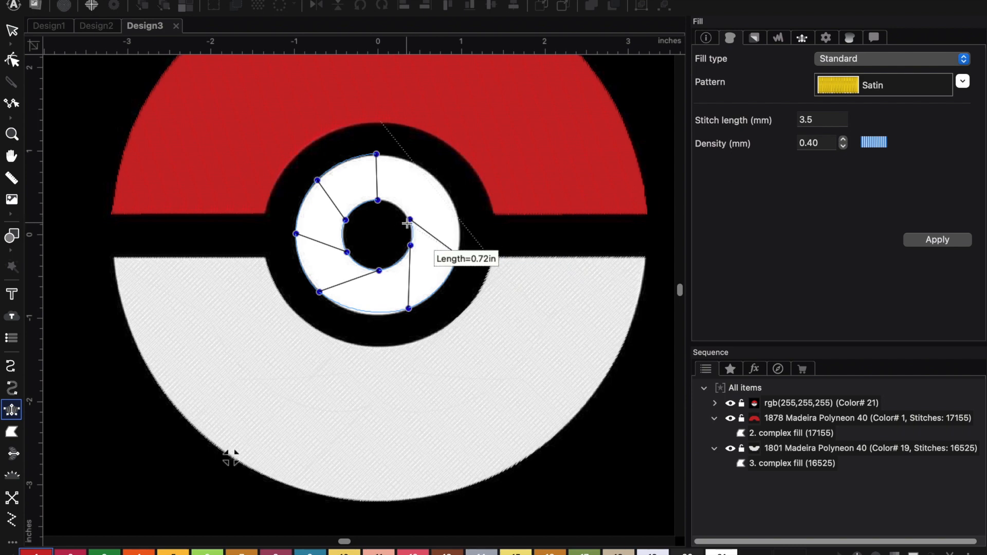
left_click(445, 188)
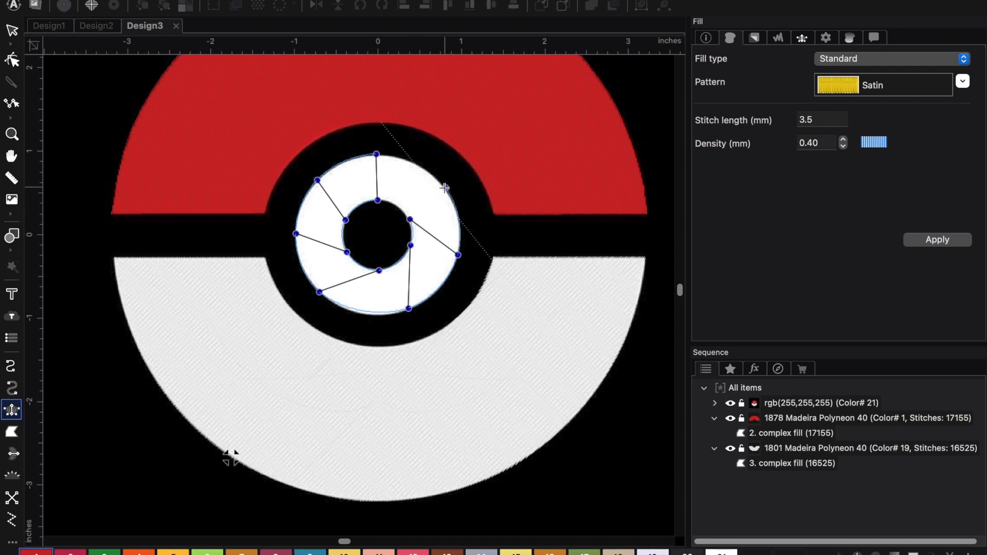
left_click(402, 210)
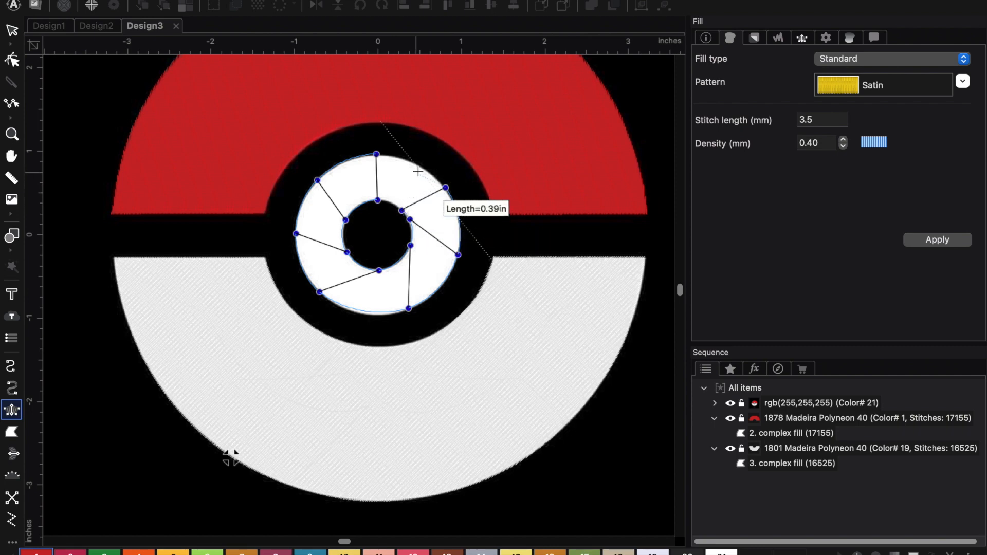
Close the satin column at the ring's top centre with an outer and inner point, and generate the stitches
left_click(377, 154)
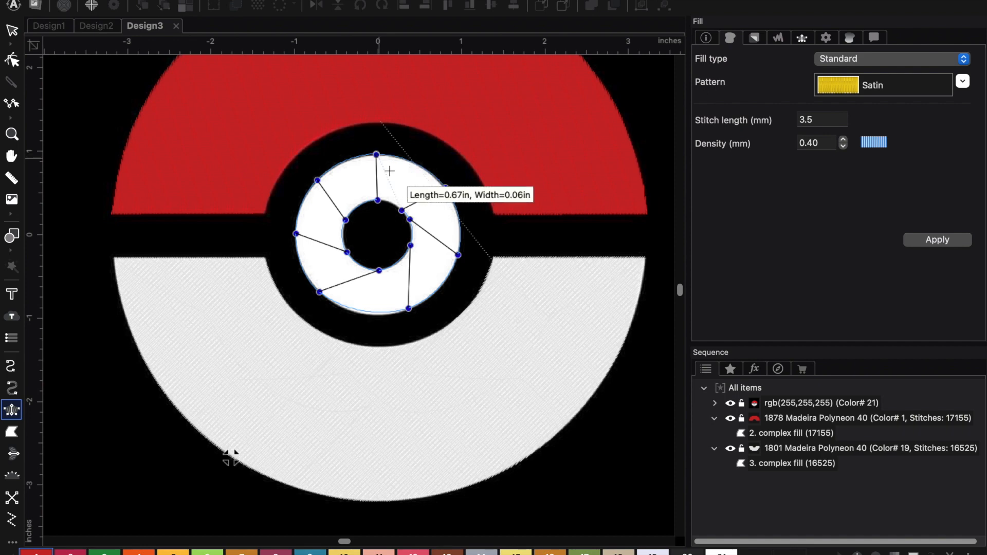
left_click(378, 200)
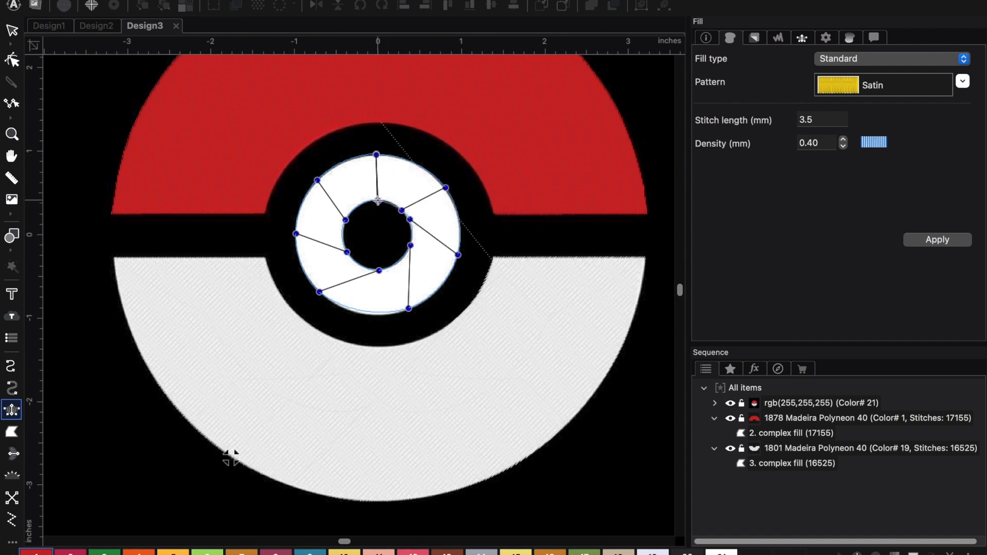
key("Return")
left_click(375, 225)
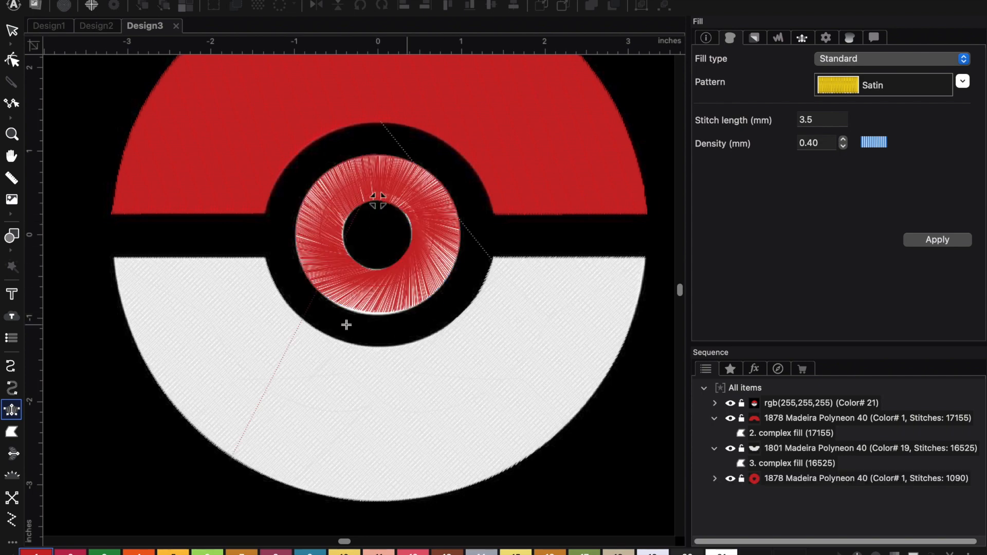
Edit the satin ring's shape, moving its bottom and right-side angle lines to run roughly vertically
left_click(18, 64)
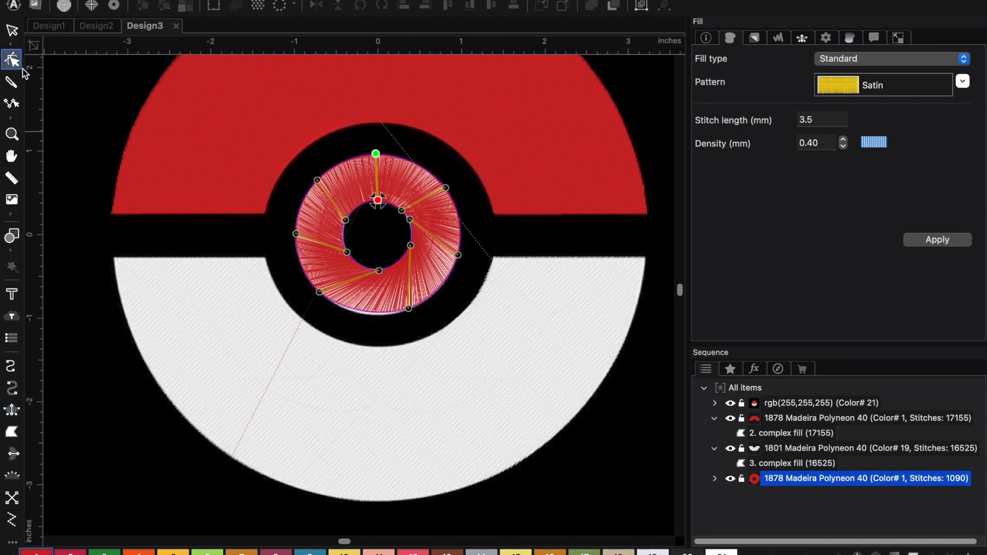
left_click_drag(321, 293, 423, 310)
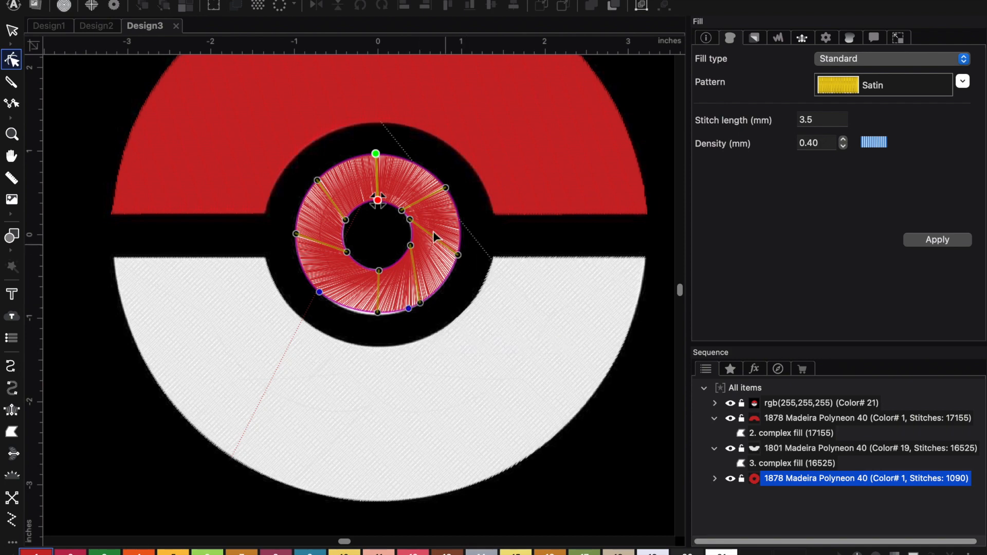
left_click_drag(411, 220, 423, 168)
left_click_drag(468, 256, 417, 312)
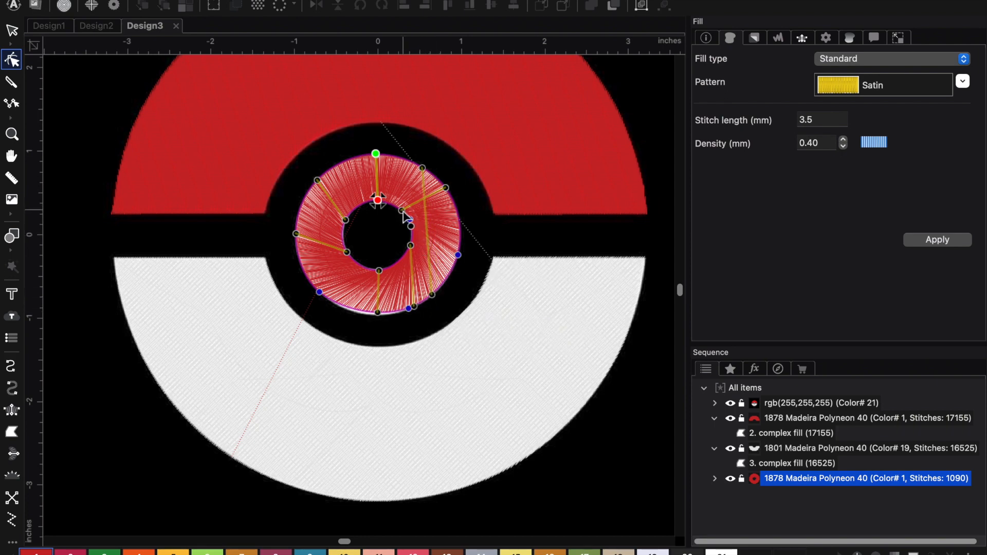
left_click_drag(404, 215, 448, 276)
Reposition the satin ring's two left-side angle lines vertically between its outer edges, fine-tune the far-right line's lower end, and regenerate the stitches
left_click_drag(348, 252, 337, 307)
left_click_drag(301, 235, 310, 205)
left_click_drag(335, 303, 306, 274)
left_click_drag(346, 221, 337, 303)
left_click_drag(317, 180, 337, 165)
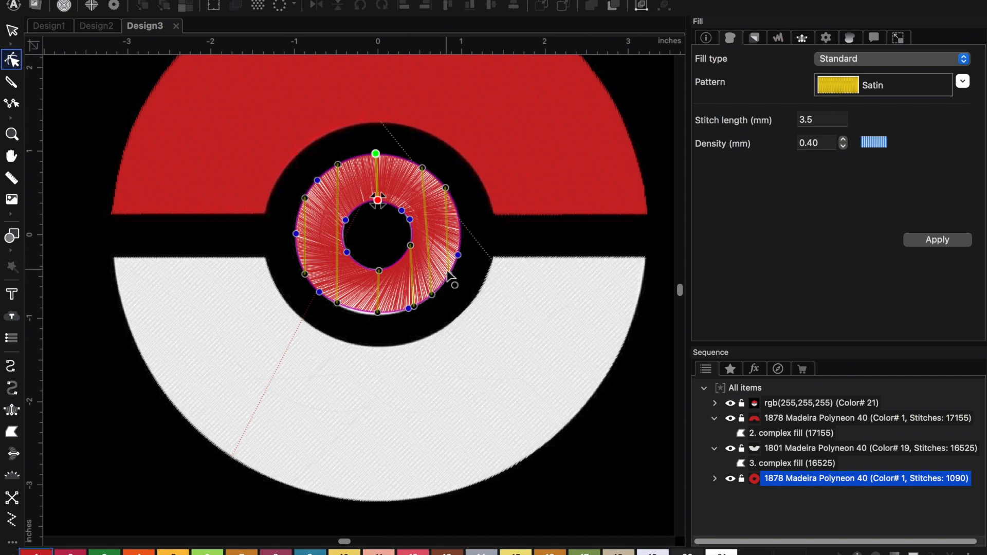
left_click_drag(448, 273, 447, 270)
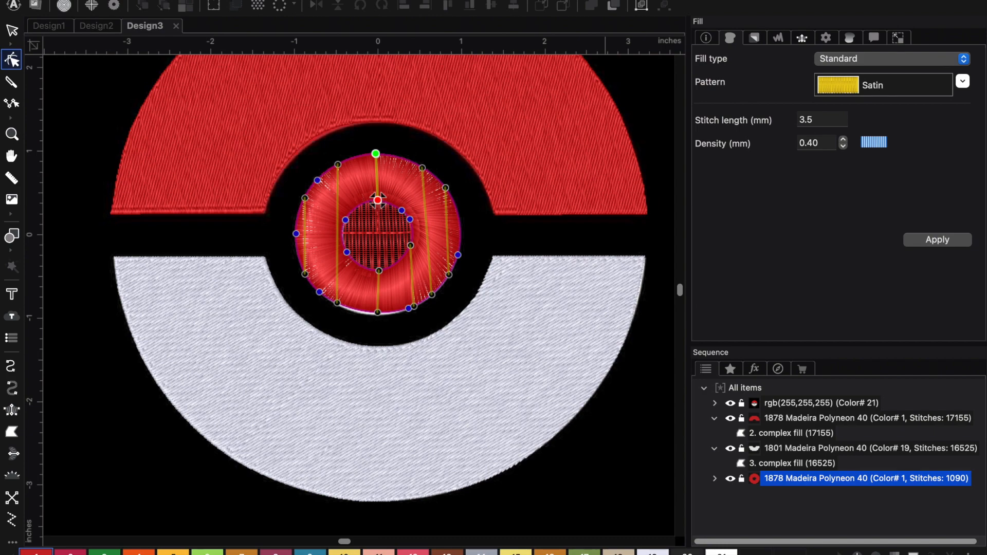
key("t")
key("t")
right_click(402, 210)
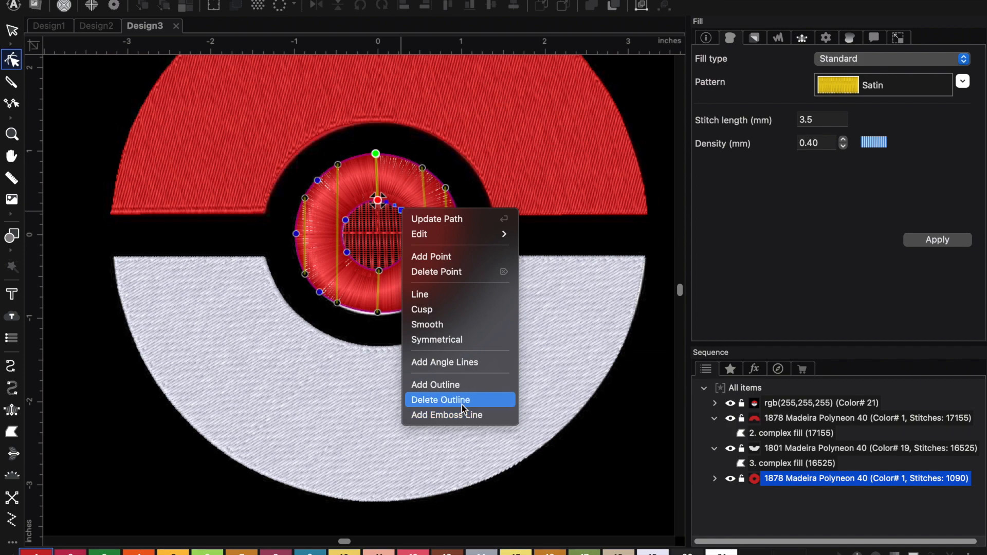
left_click(489, 165)
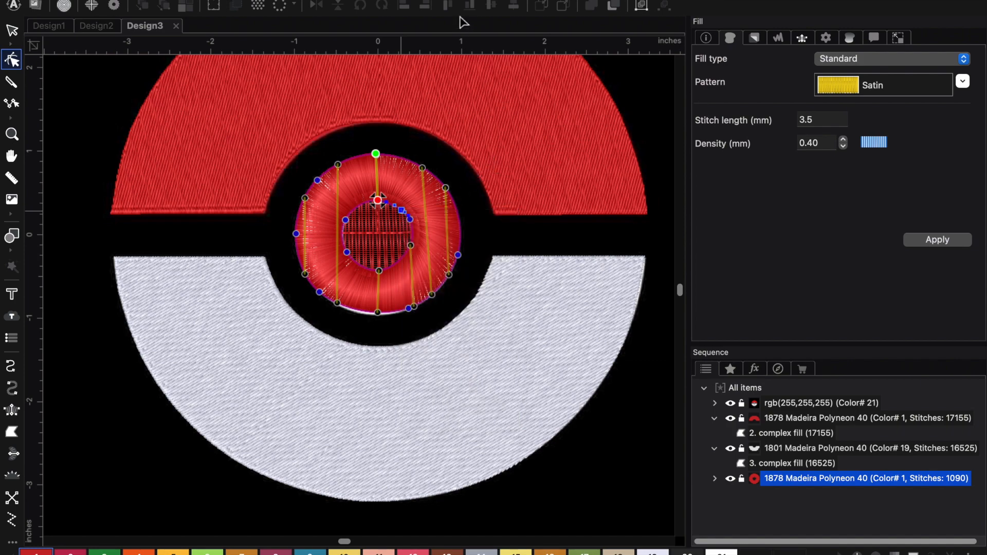
Undo the last change to the satin ring's upper-left angle line
scroll(457, 249, "down", 4)
scroll(457, 249, "up", 2)
scroll(419, 247, "up", 3)
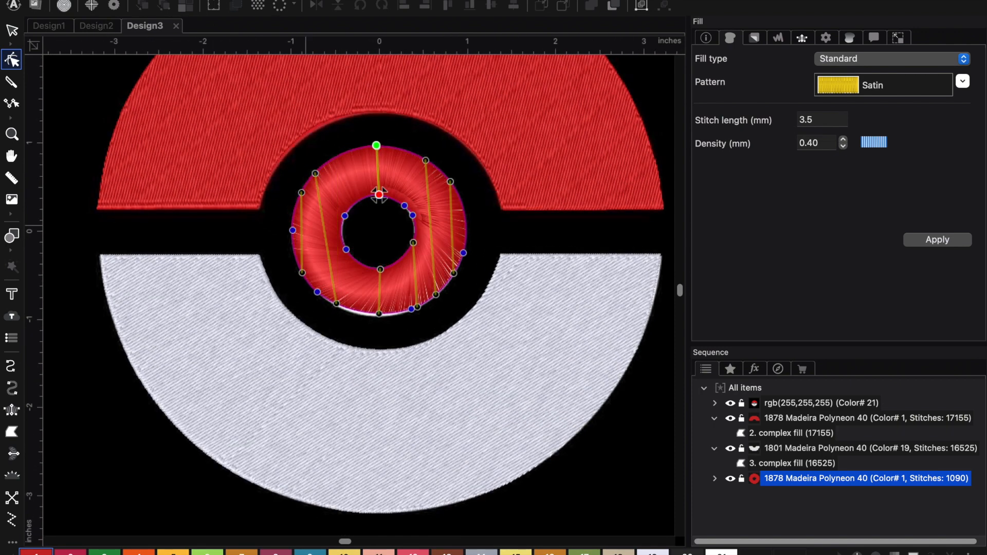
key("super+z")
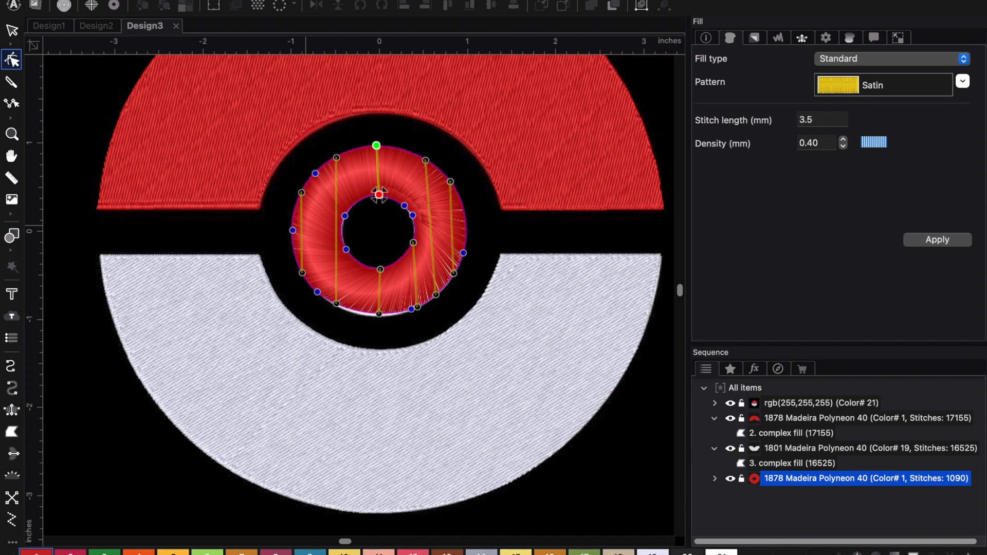
Adjust the lower ends of the satin ring's angle lines and its bottom outline to match the artwork's edge, and regenerate the stitches
scroll(466, 247, "down", 3)
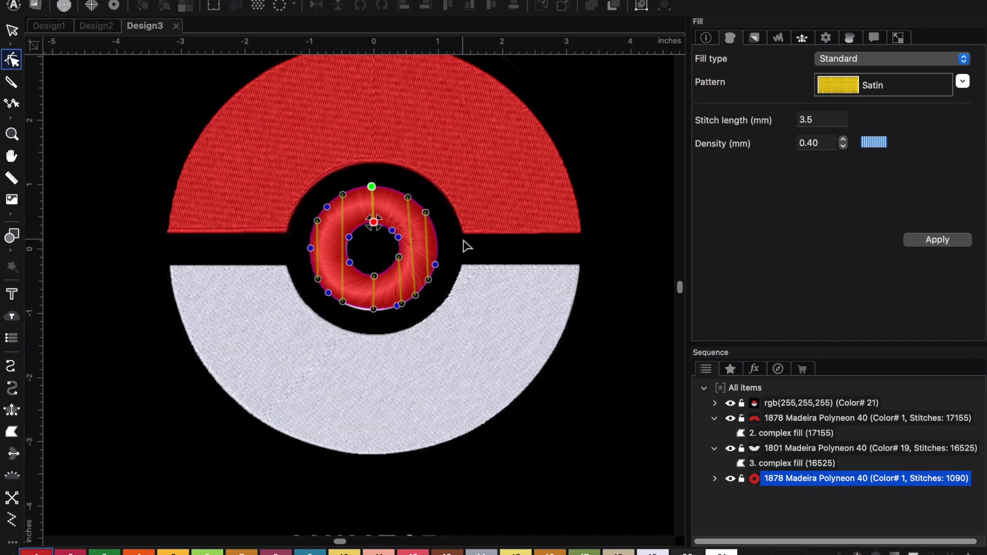
scroll(360, 309, "up", 4)
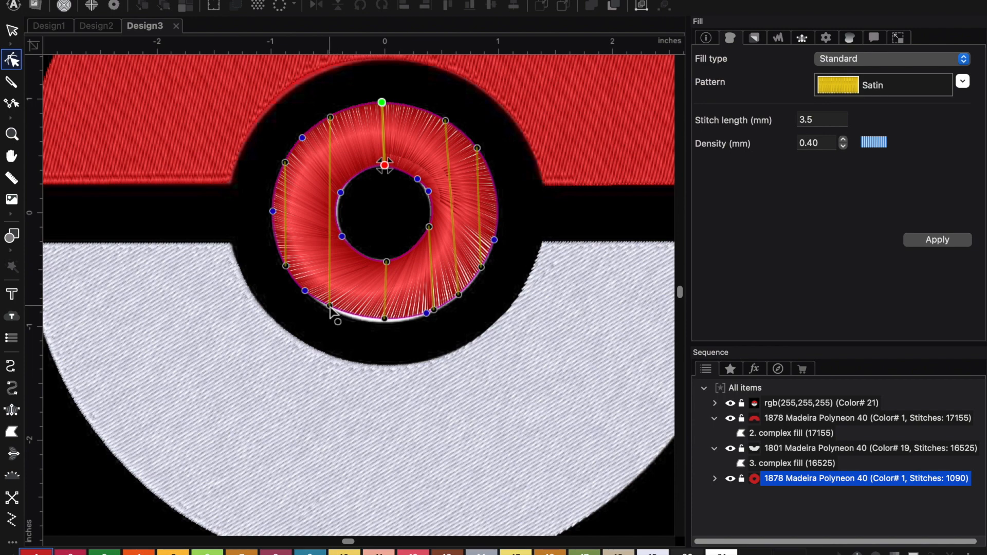
left_click_drag(330, 307, 329, 306)
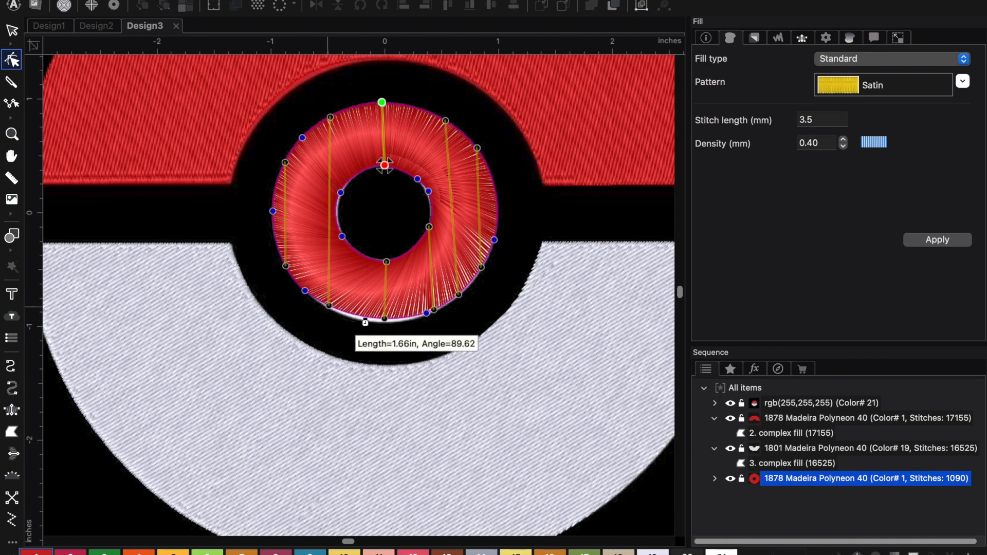
left_click_drag(385, 318, 387, 319)
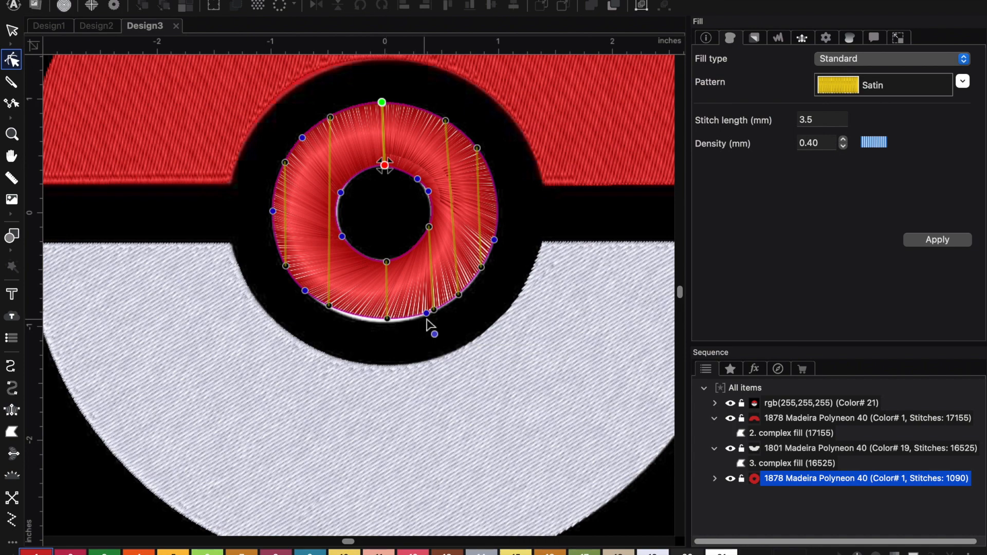
left_click_drag(437, 315, 425, 315)
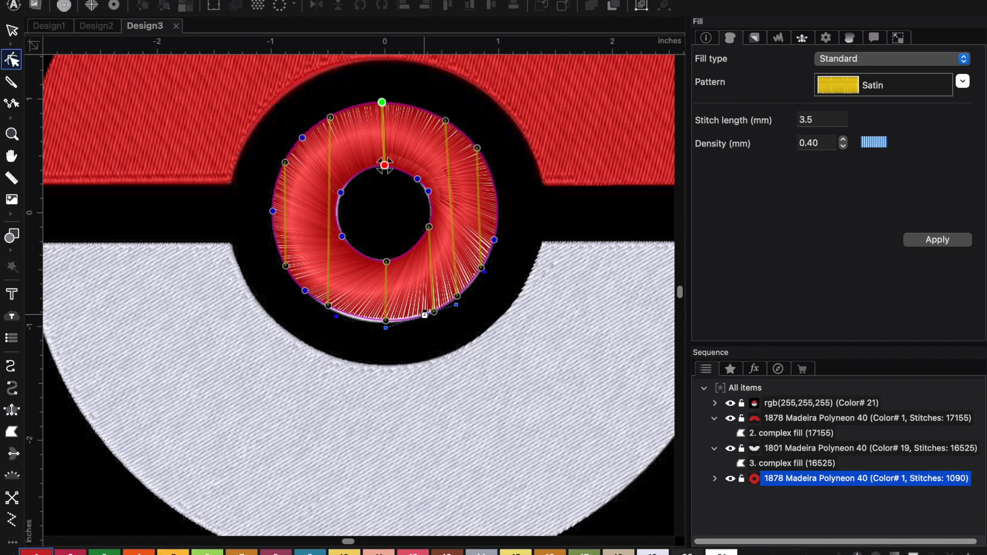
left_click_drag(347, 315, 348, 318)
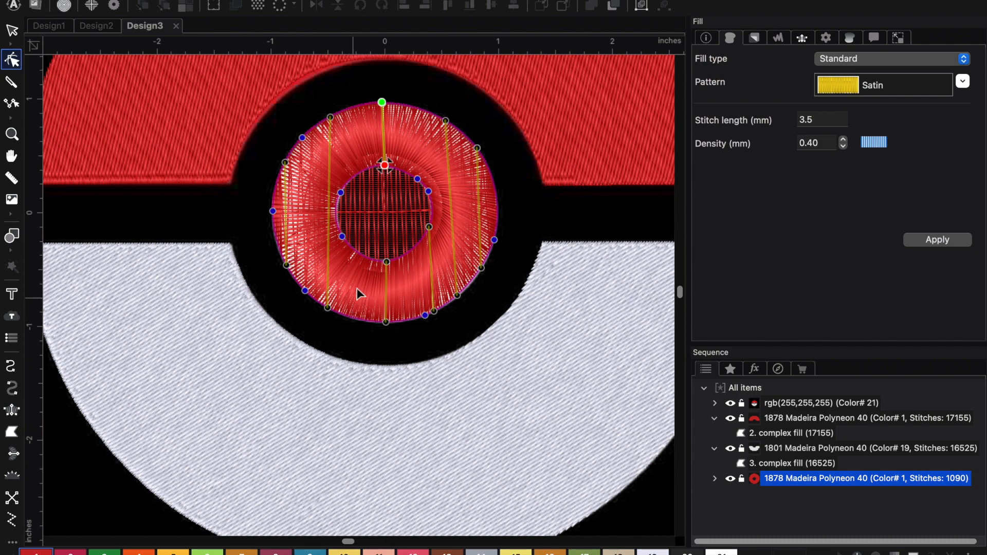
Shift the outer end of the satin ring's lower-right angle line slightly outward along the edge, and finish editing the shape
scroll(368, 296, "down", 1)
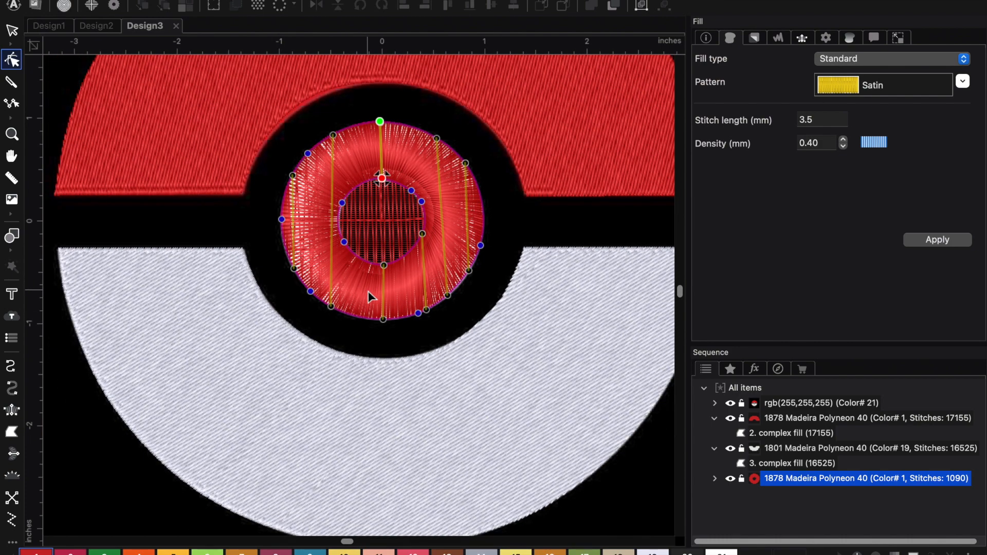
scroll(348, 232, "down", 2)
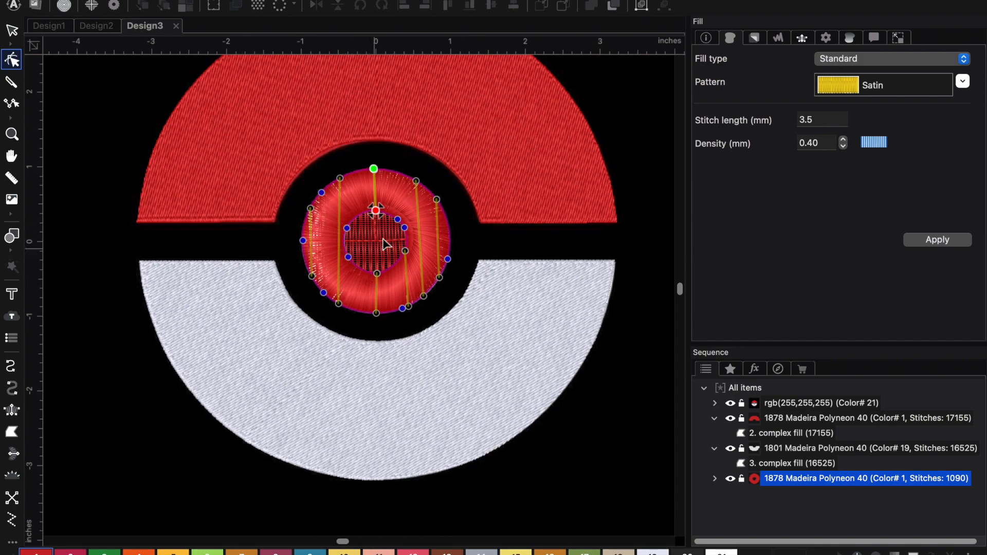
scroll(480, 238, "down", 1)
left_click(14, 31)
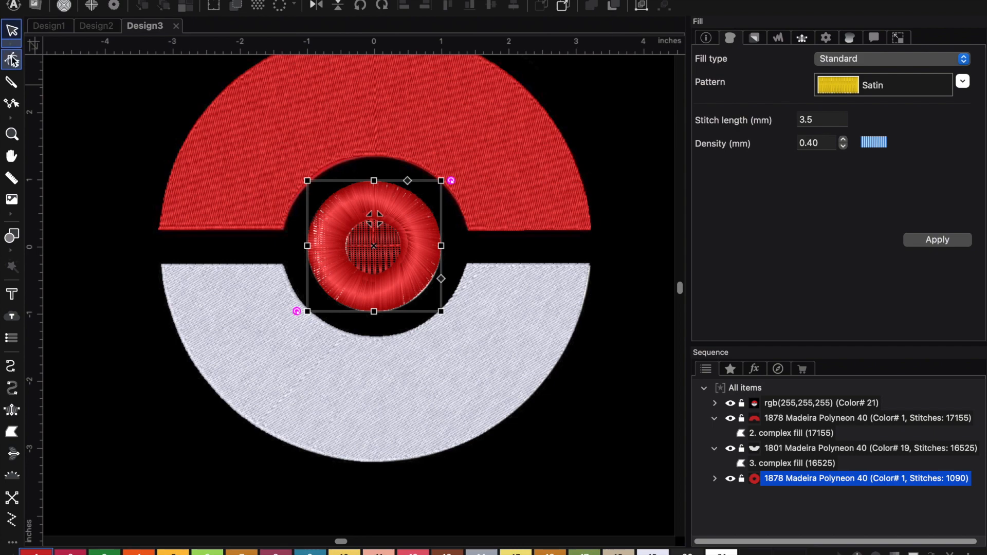
left_click(457, 244)
scroll(456, 244, "up", 3)
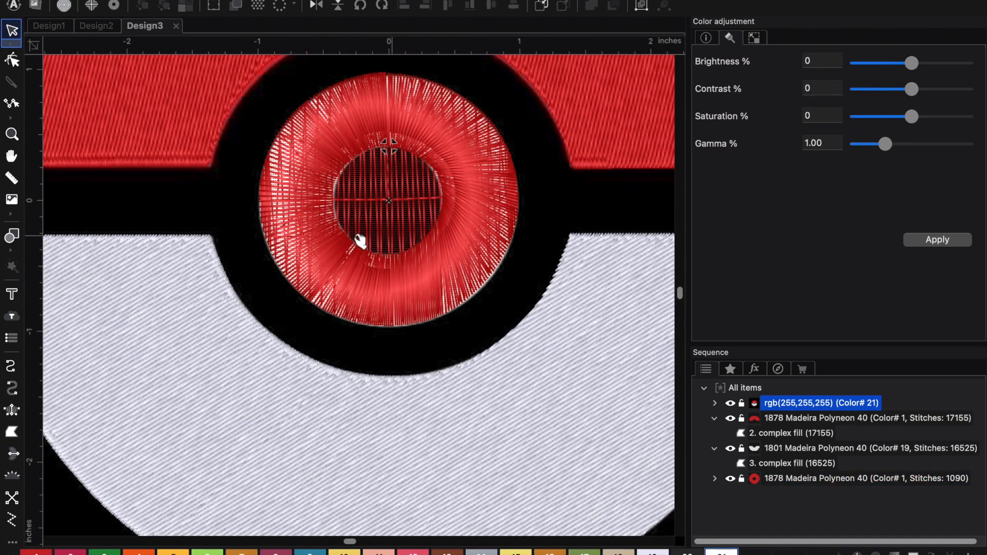
left_click(12, 60)
left_click(261, 168)
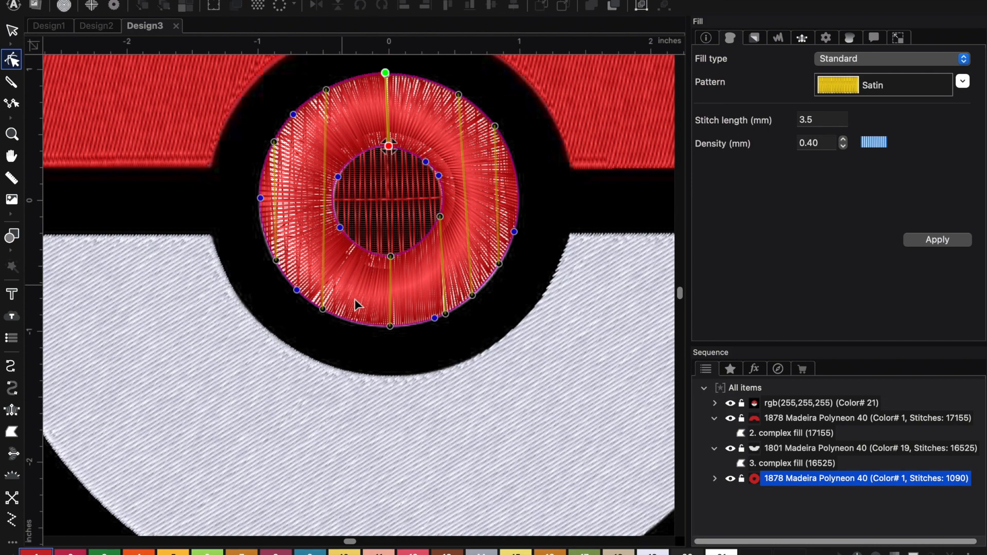
left_click_drag(447, 316, 450, 312)
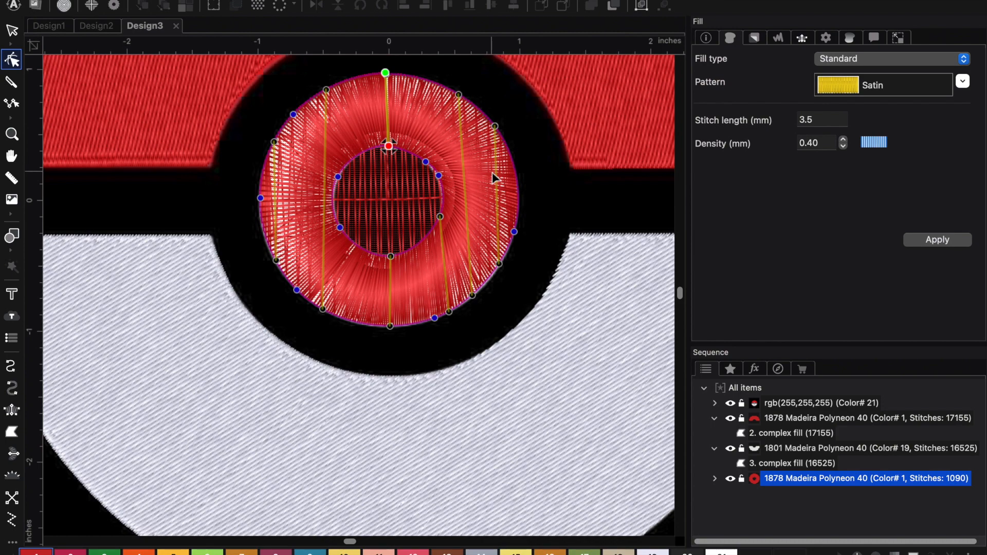
left_click(11, 30)
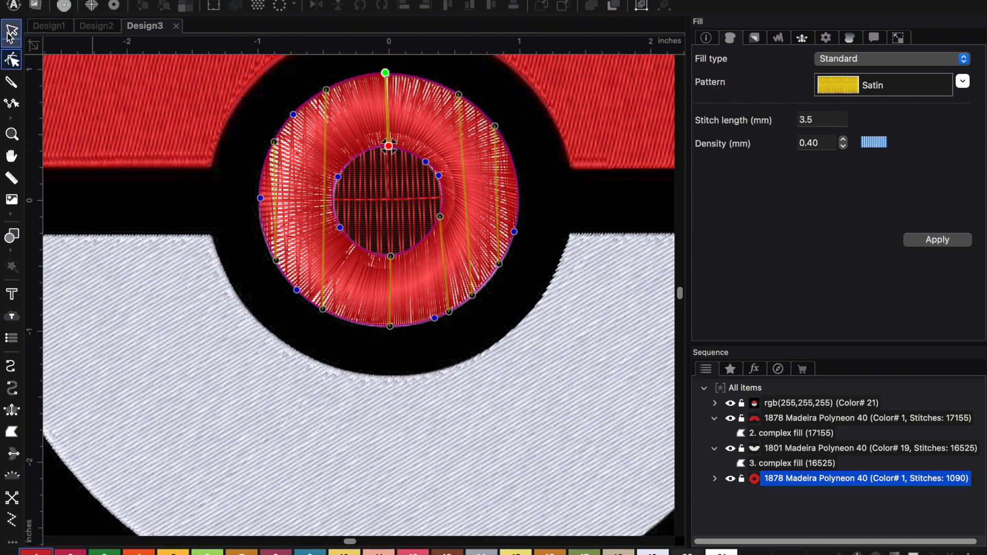
Convert the satin ring to a Complex Fill and hide the resulting object to expose the artwork's centre ring
right_click(451, 150)
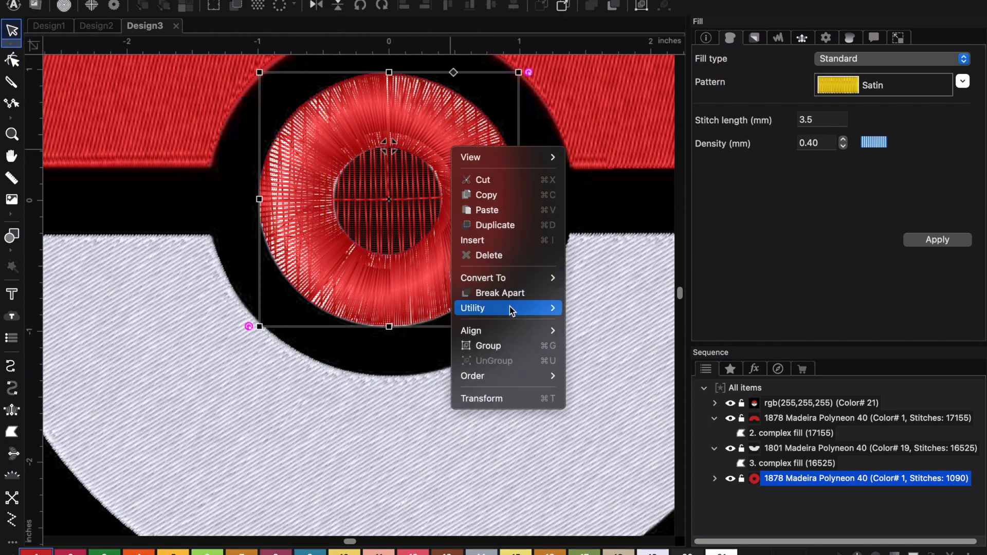
mouse_move(545, 278)
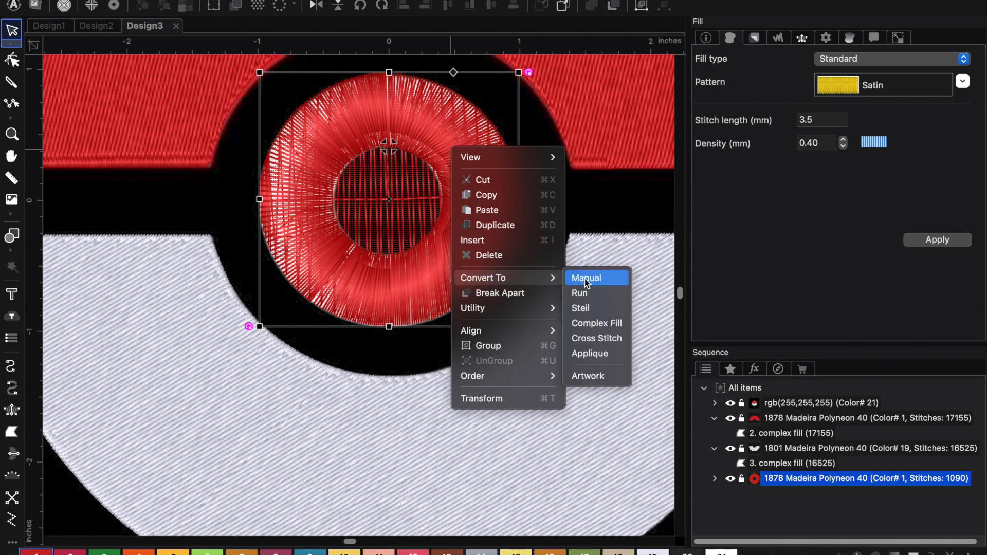
left_click(593, 323)
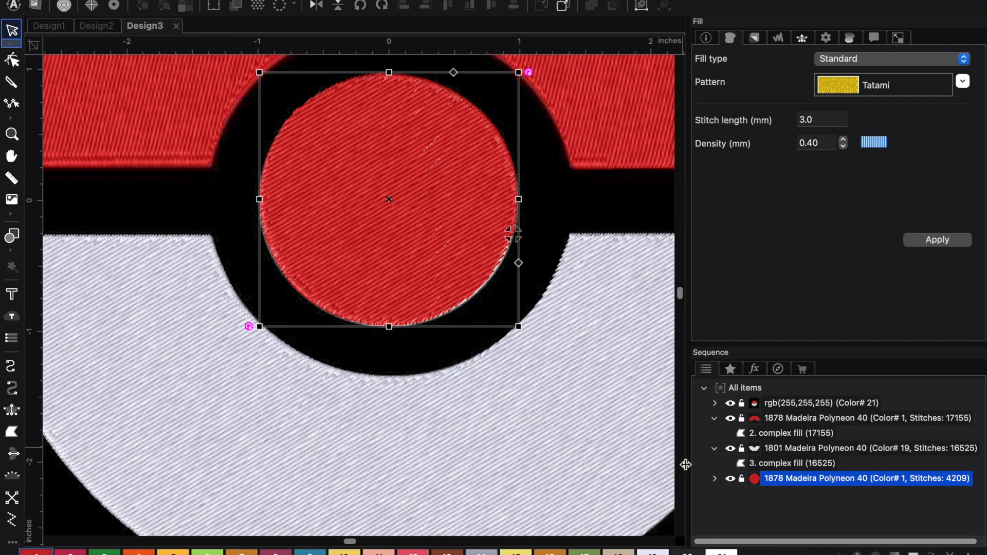
left_click(730, 479)
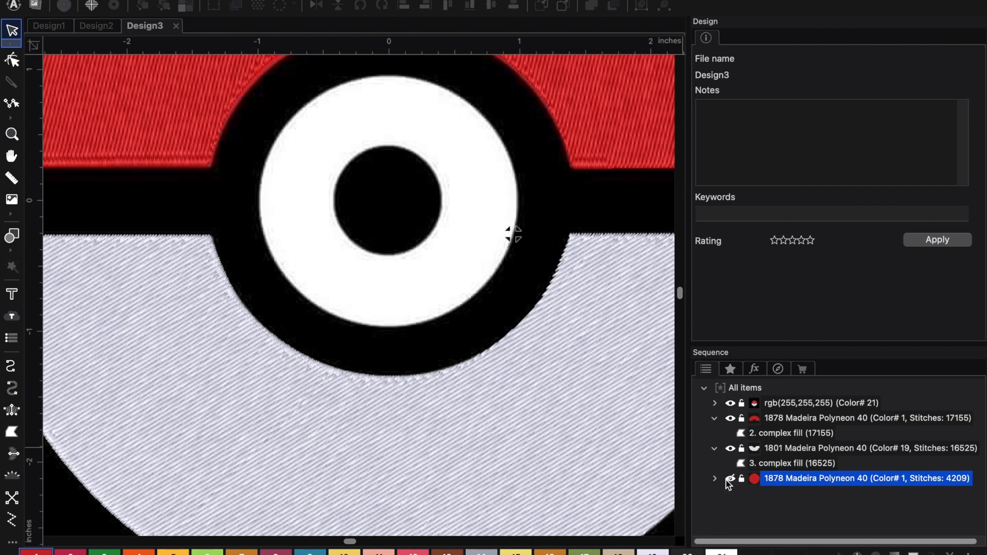
Draw a satin column over the artwork's black centre circle, placing paired points around its edge from the left side to the right
left_click(12, 388)
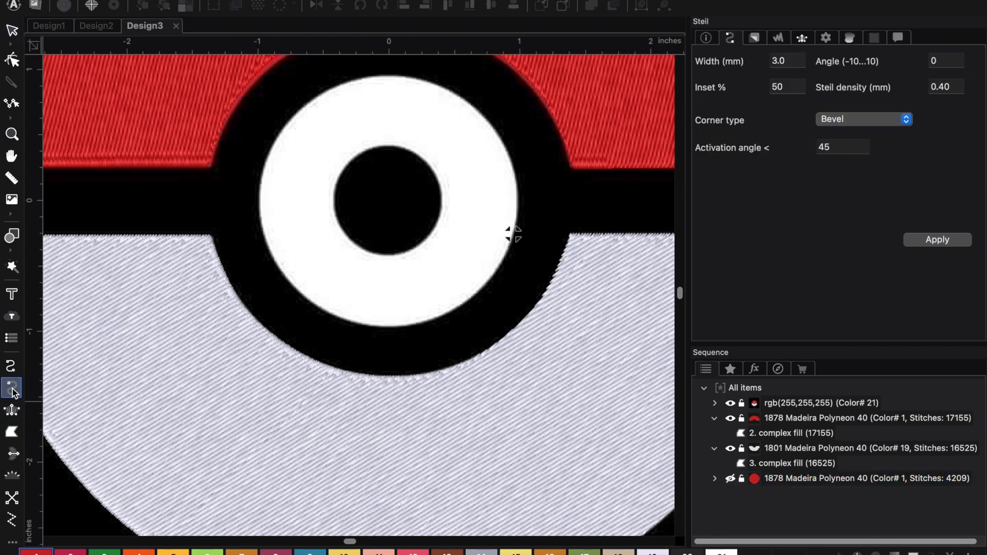
left_click(11, 410)
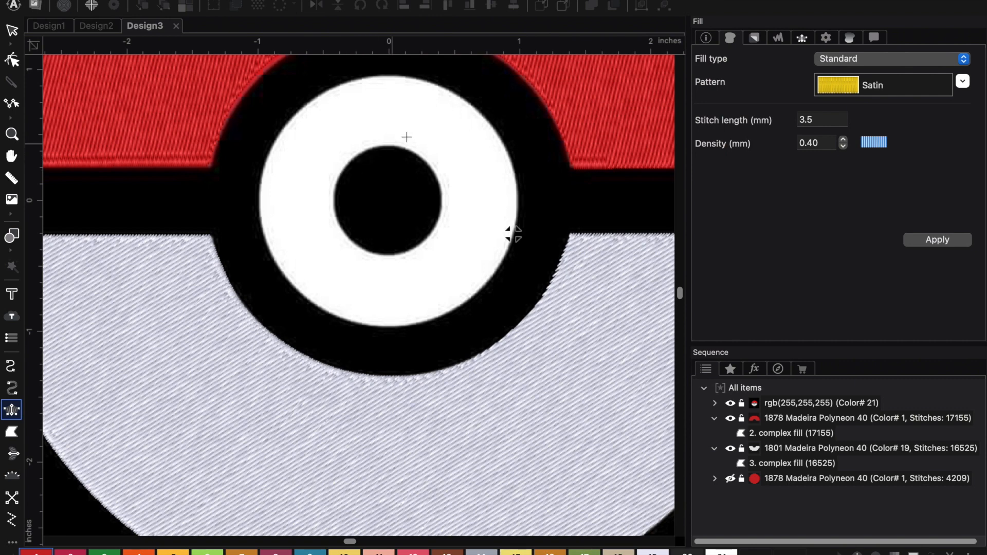
left_click(337, 181)
left_click(337, 215)
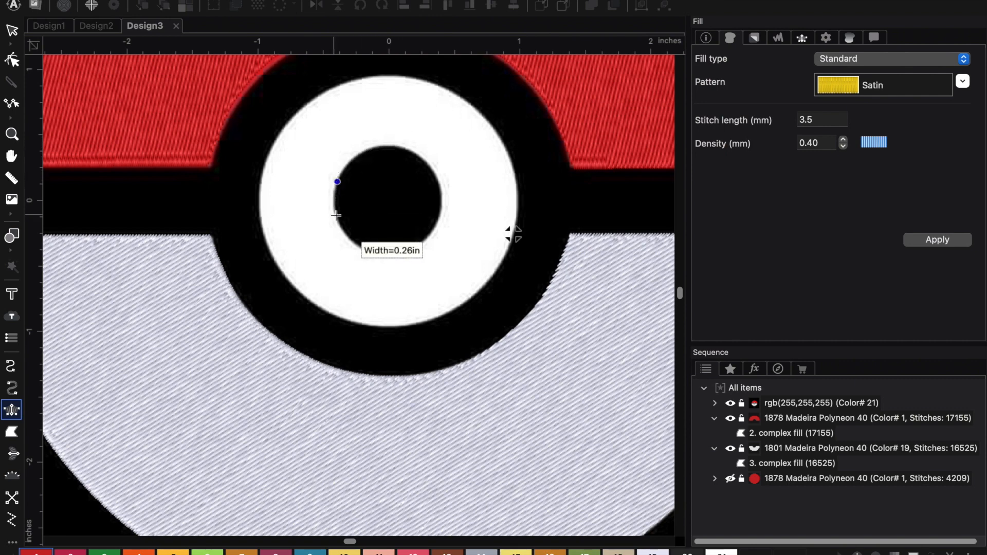
left_click(359, 154)
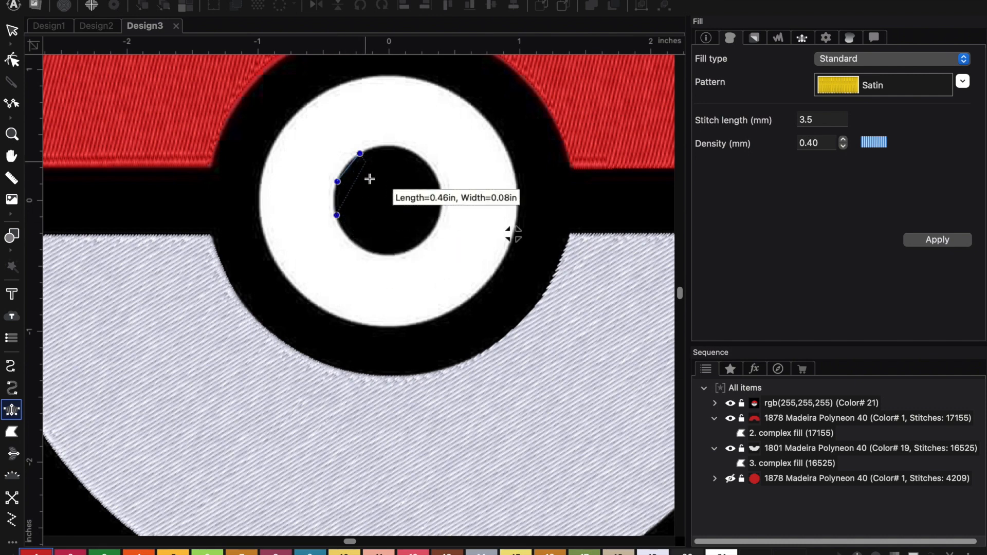
left_click(360, 247)
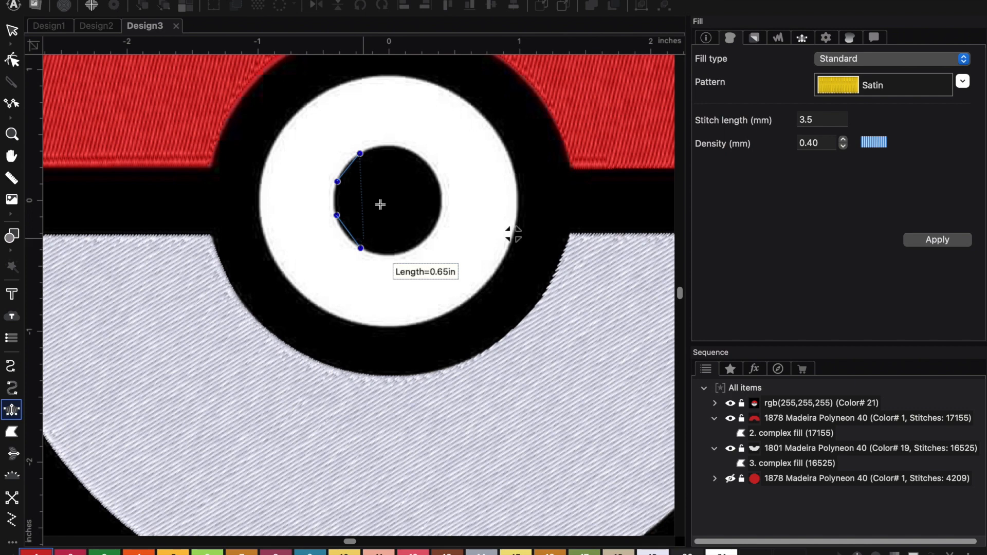
left_click(398, 148)
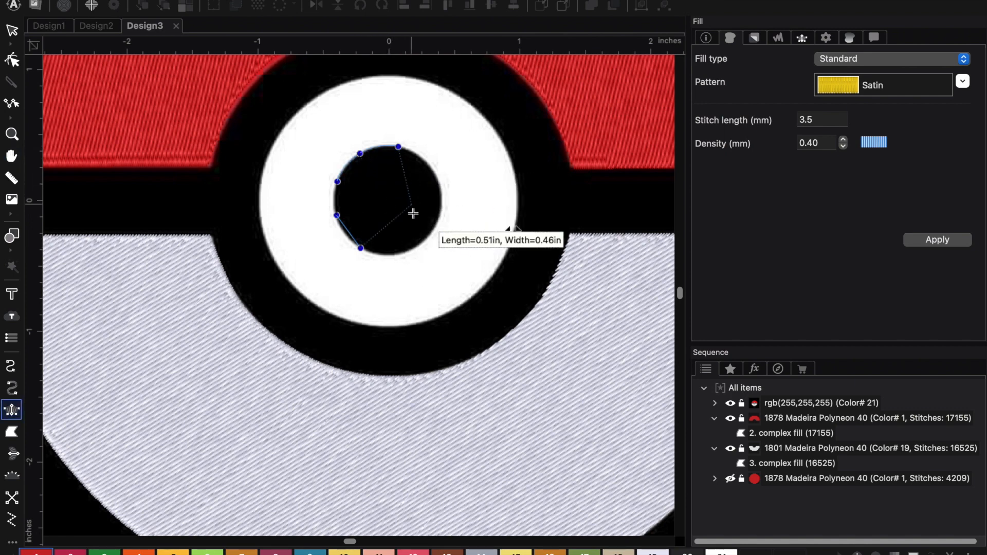
left_click(413, 250)
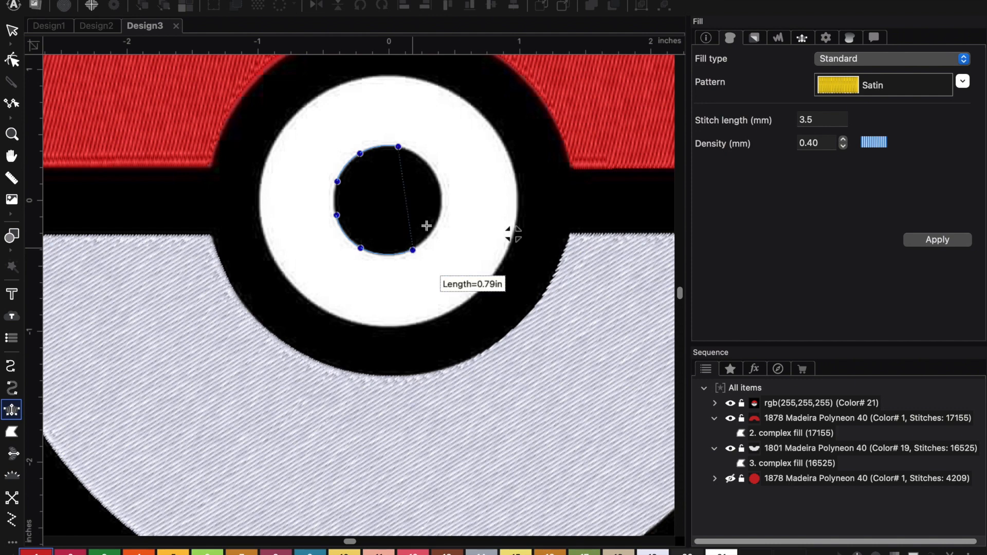
left_click(429, 162)
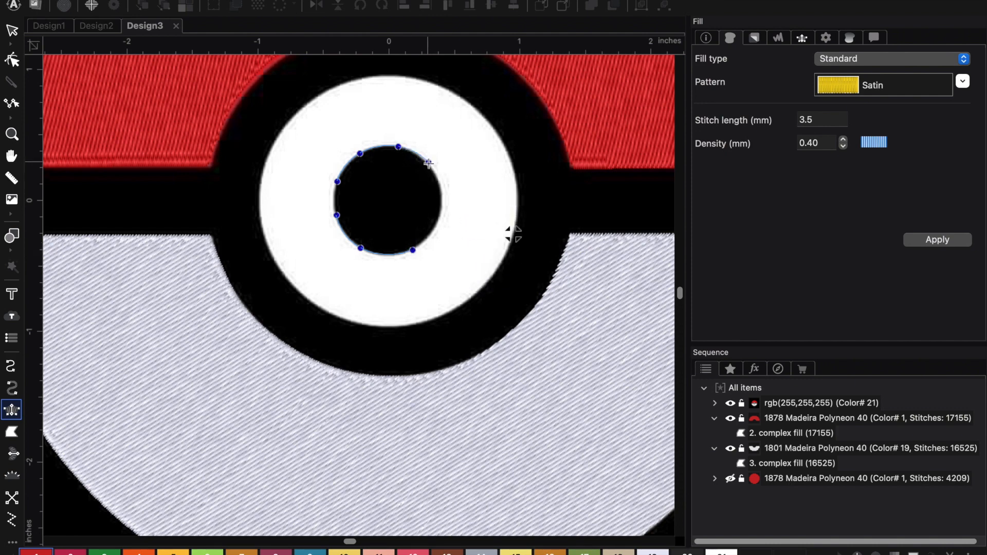
left_click(433, 231)
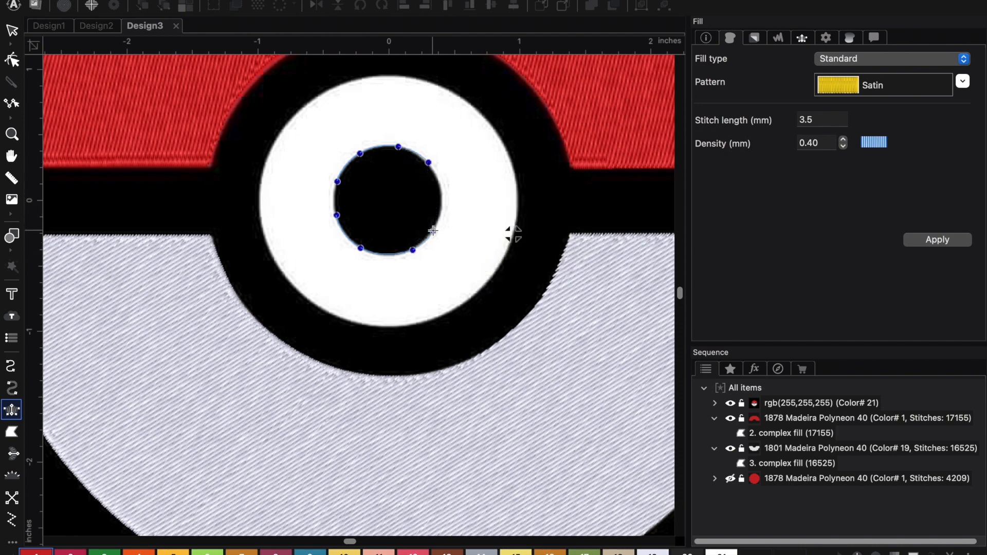
left_click(441, 181)
left_click(441, 210)
left_click(333, 200)
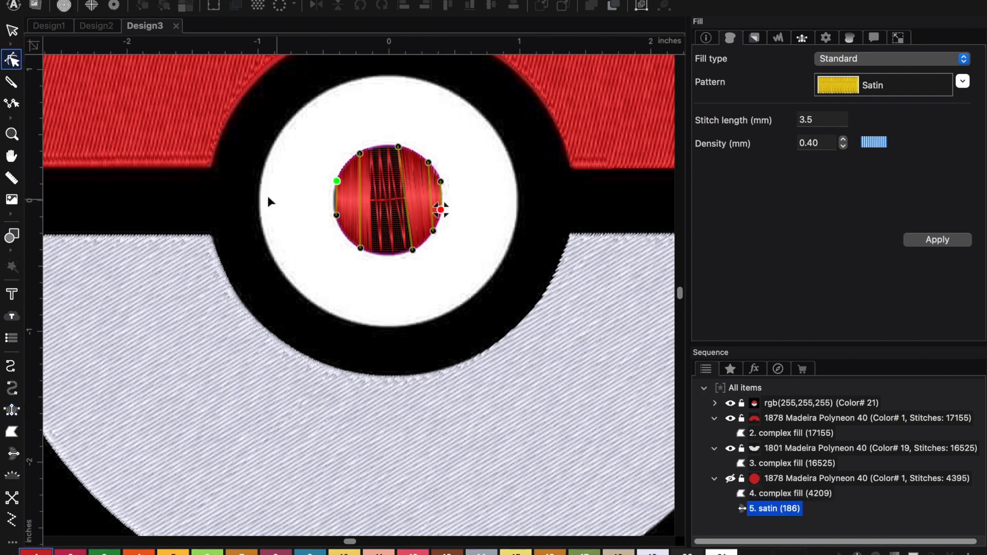
Move the centre circle's middle angle line to a near-vertical central position, lower the bottom end of the right-hand one slightly, and finish editing
left_click_drag(413, 250, 399, 253)
left_click_drag(399, 146, 390, 149)
left_click_drag(400, 254, 392, 254)
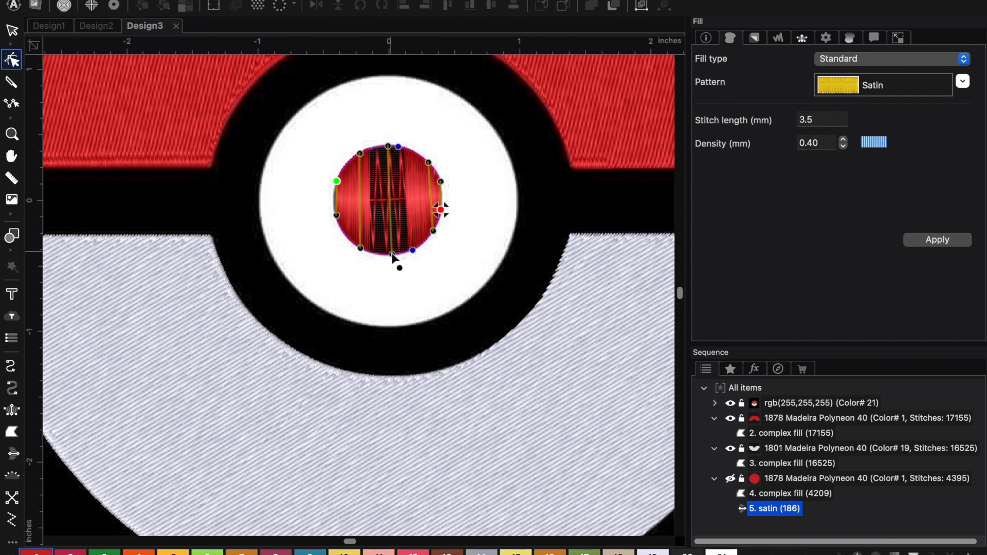
left_click_drag(435, 237, 431, 239)
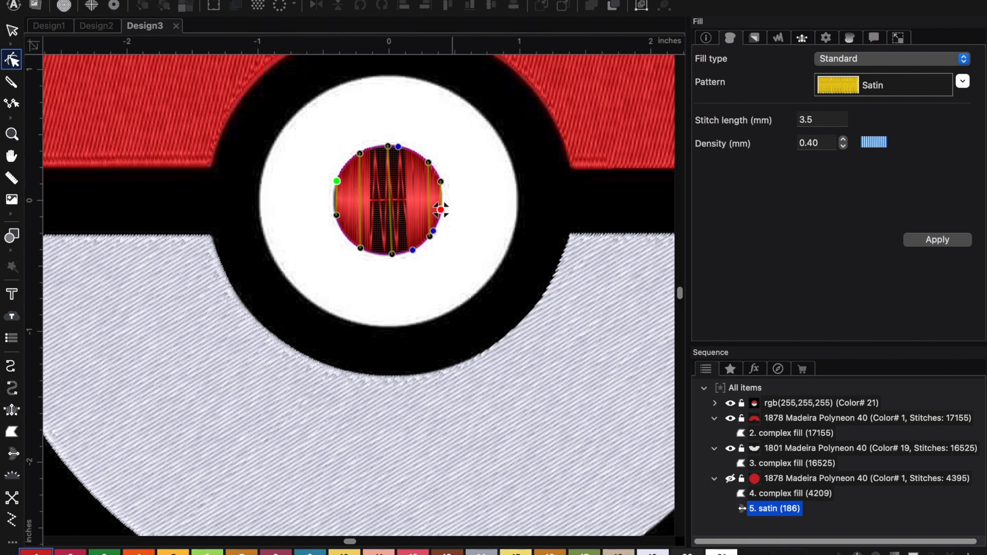
scroll(453, 203, "down", 2)
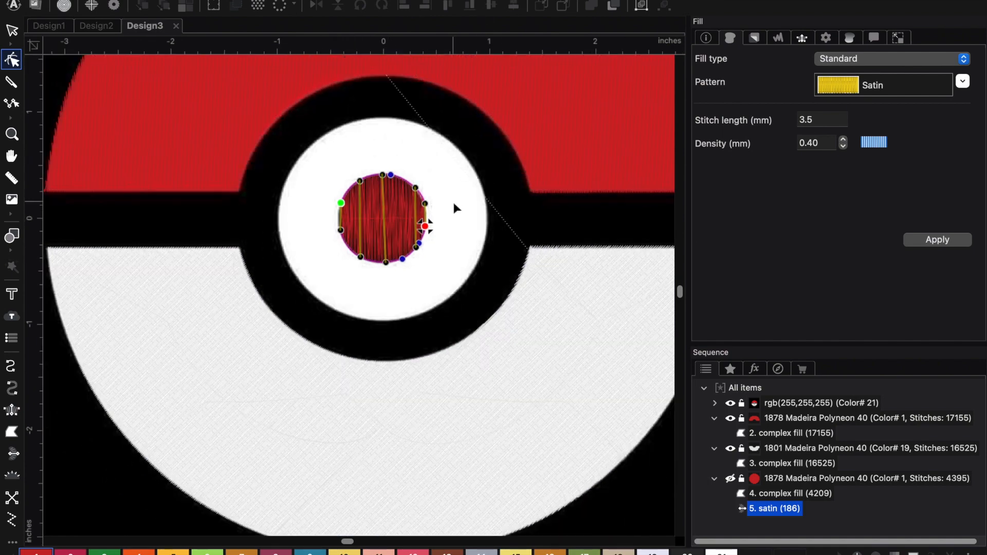
left_click_drag(386, 264, 381, 263)
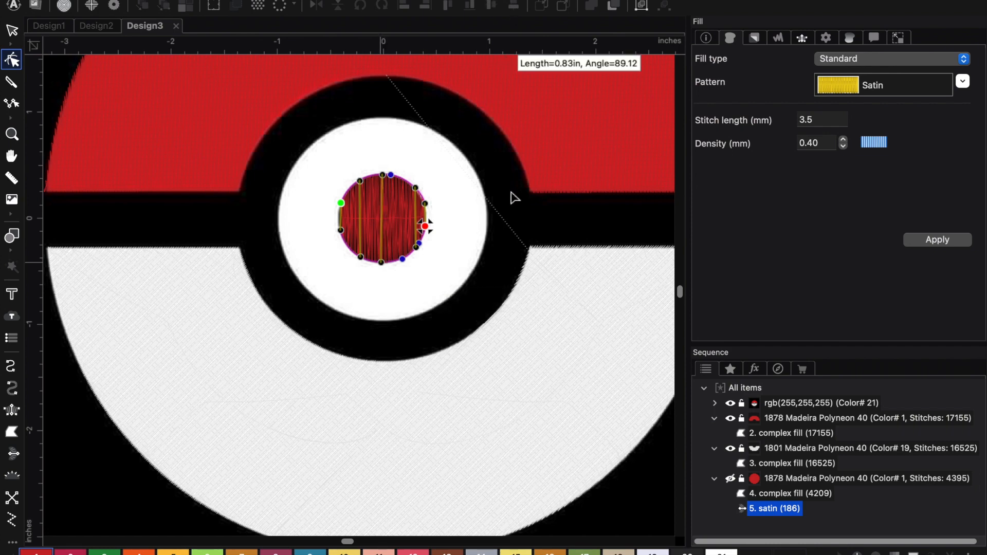
left_click(530, 226)
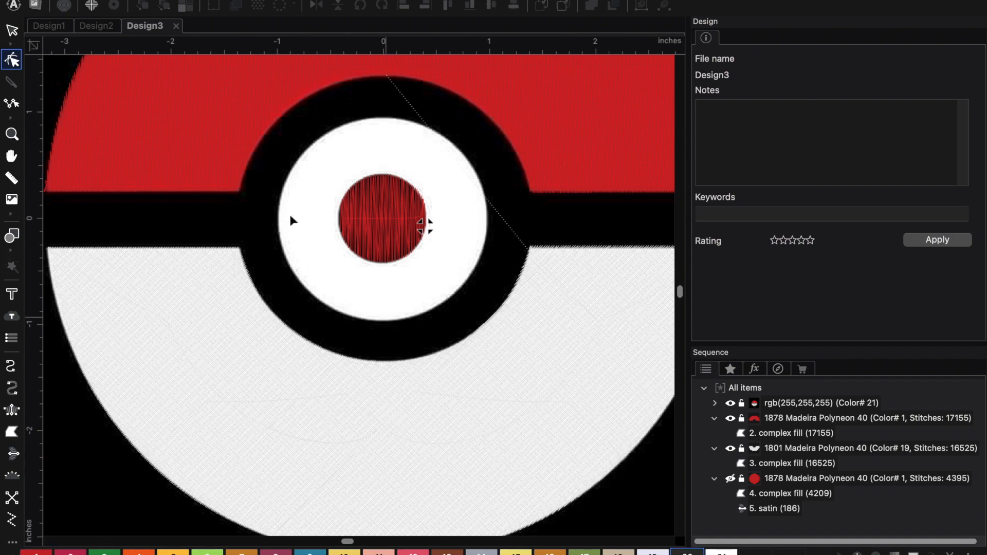
Recolor the satin centre circle to the black thread, 1800 Madeira Polyneon 40
left_click(11, 33)
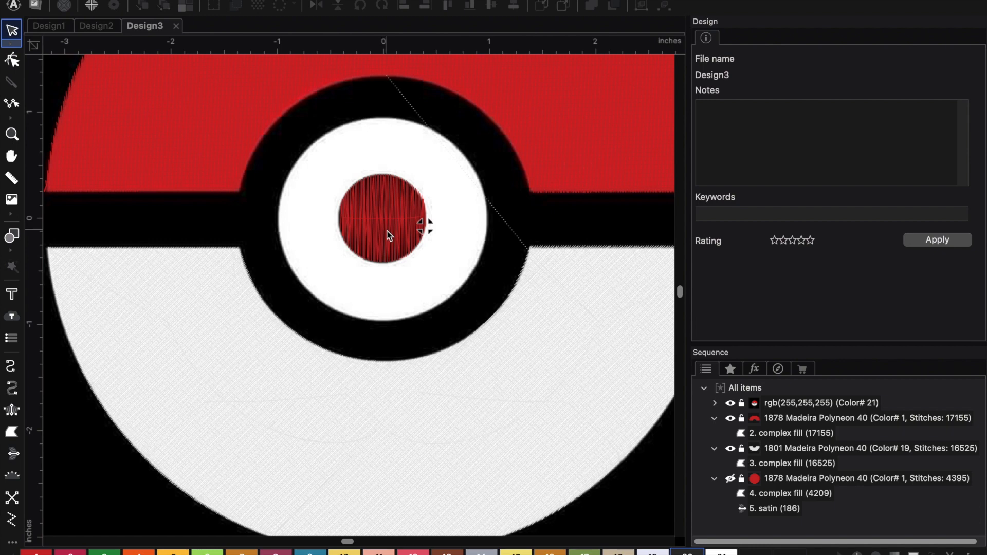
left_click(410, 223)
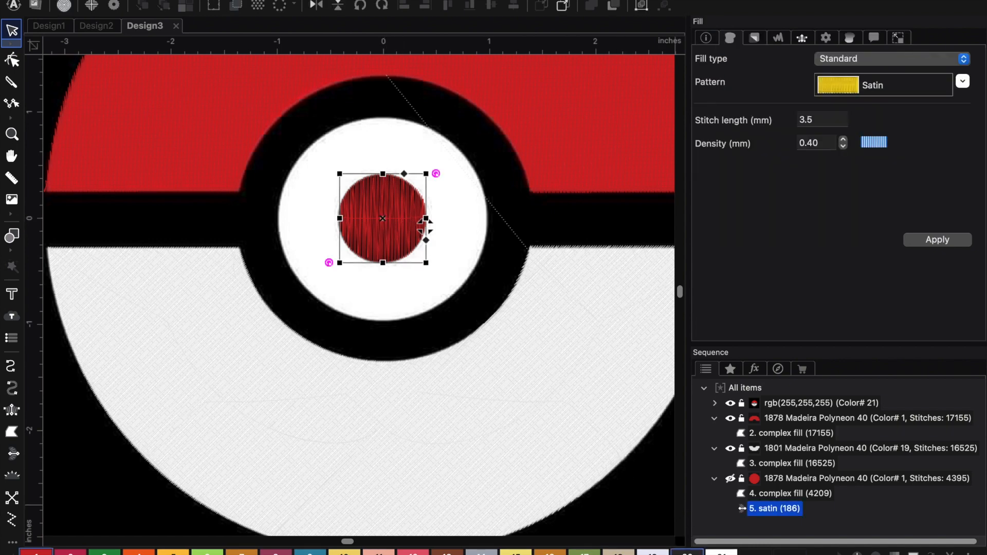
left_click(687, 553)
key("super+minus")
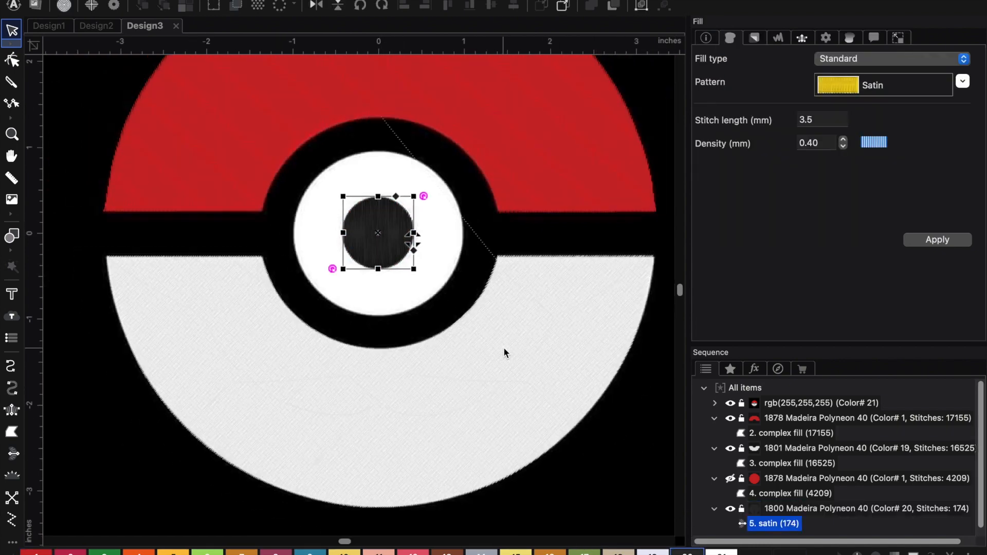
Draw a satin column about 0.53 in wide over the left part of the black band, from the outer edge to the centre circle's black border
key("super+equal")
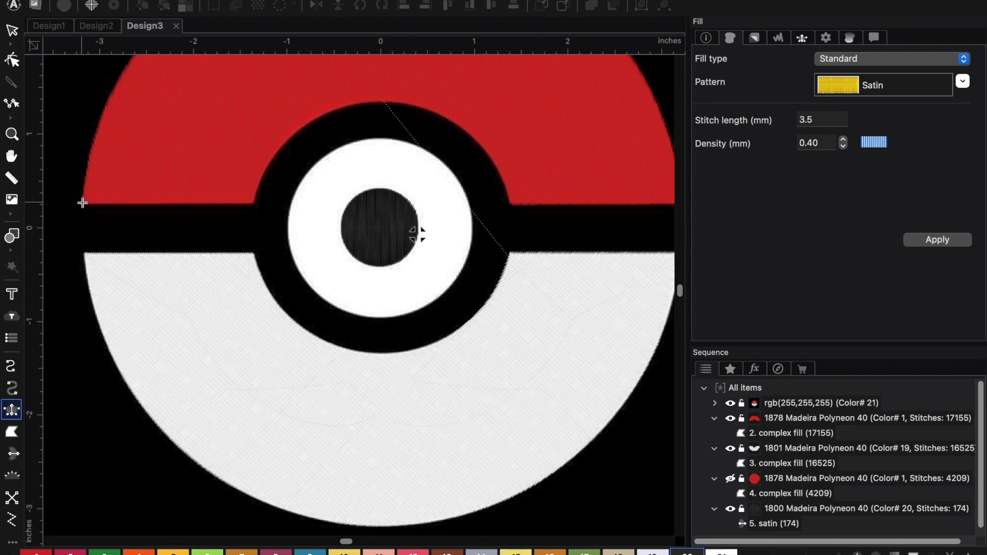
left_click(83, 203)
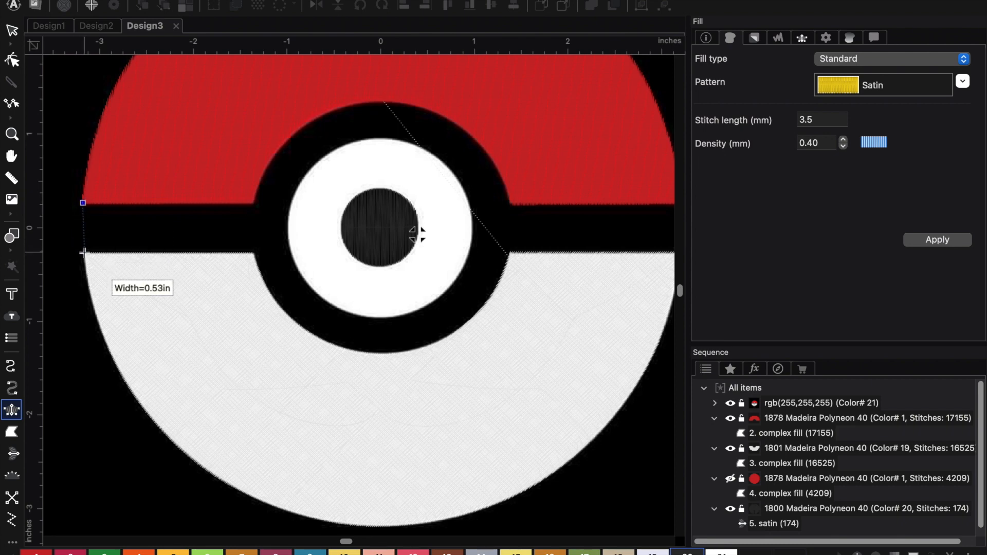
left_click(84, 253)
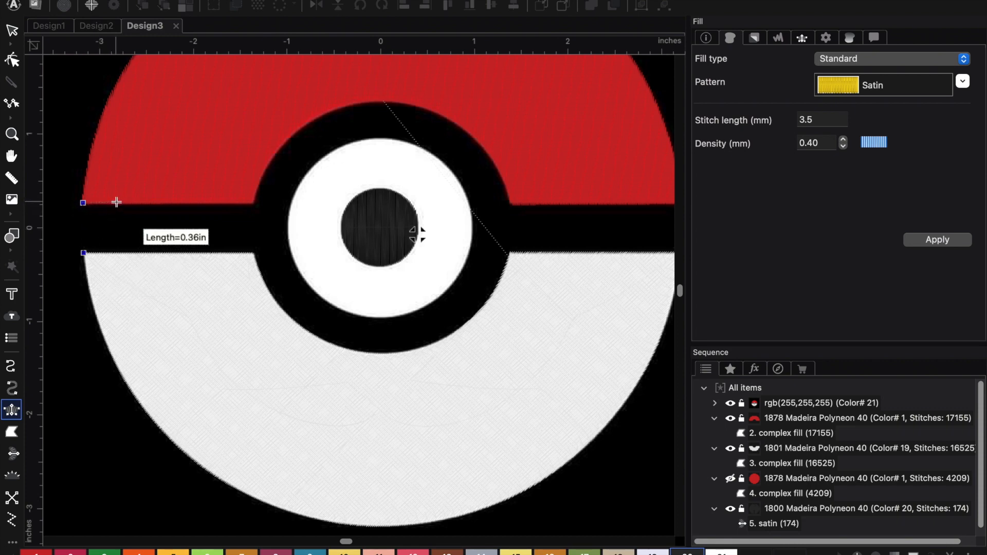
left_click(116, 202)
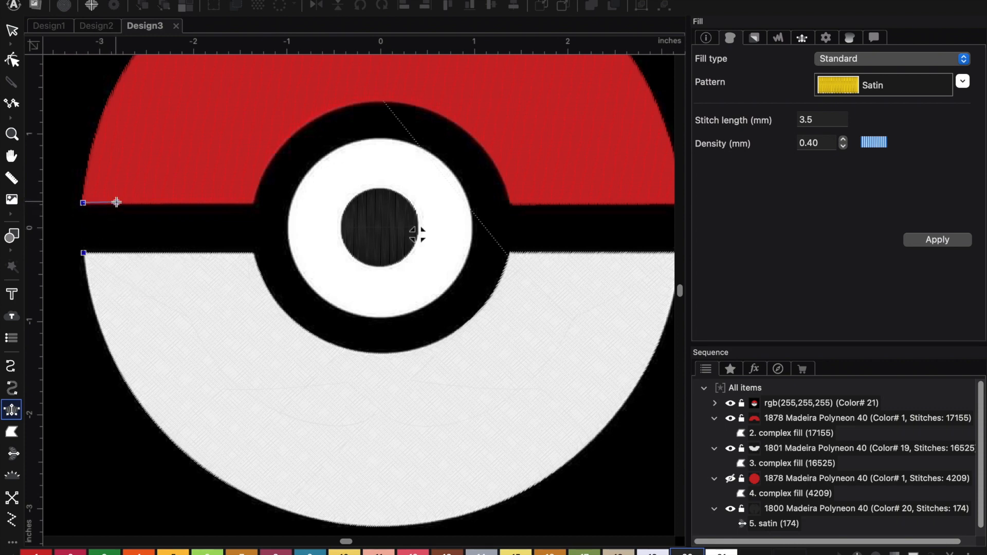
left_click(118, 252)
left_click(189, 203)
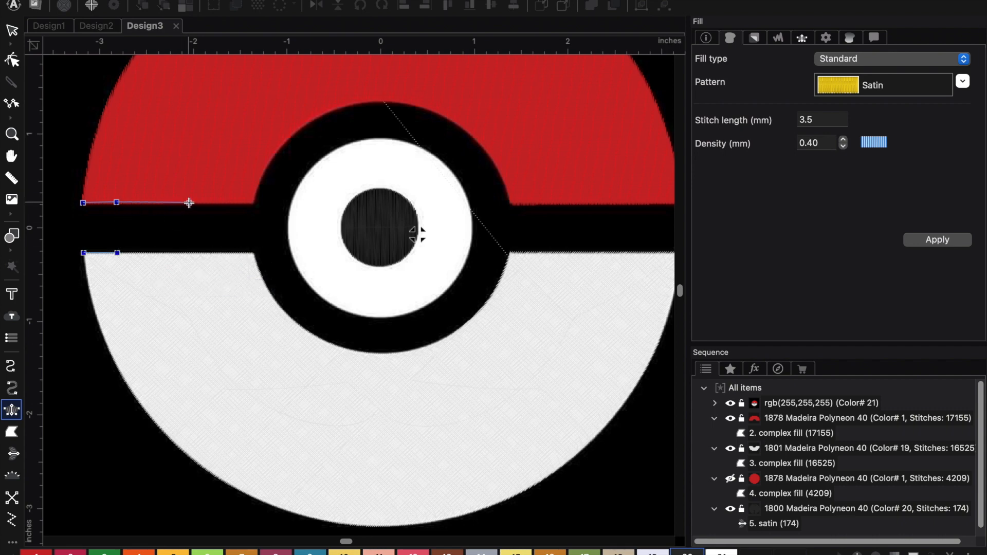
left_click(190, 253)
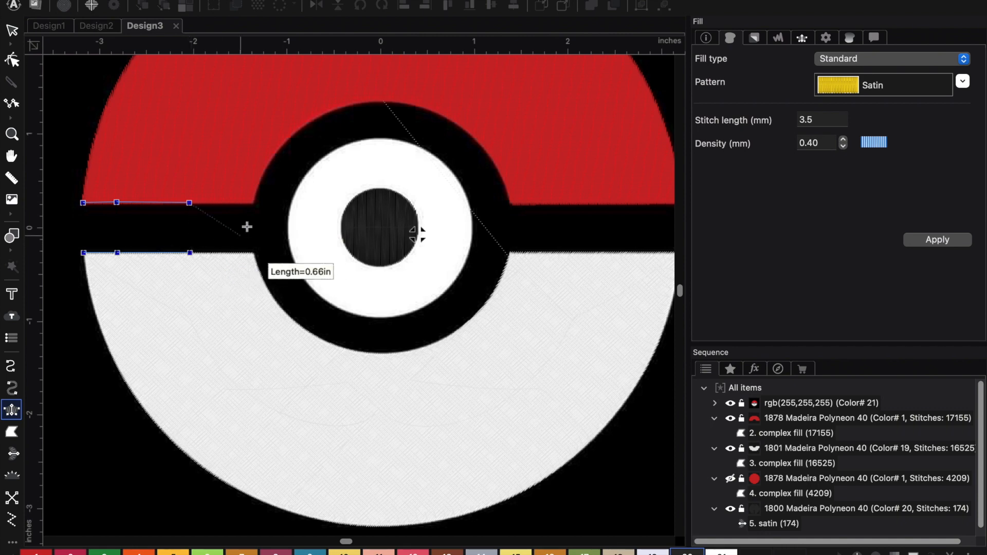
left_click(254, 202)
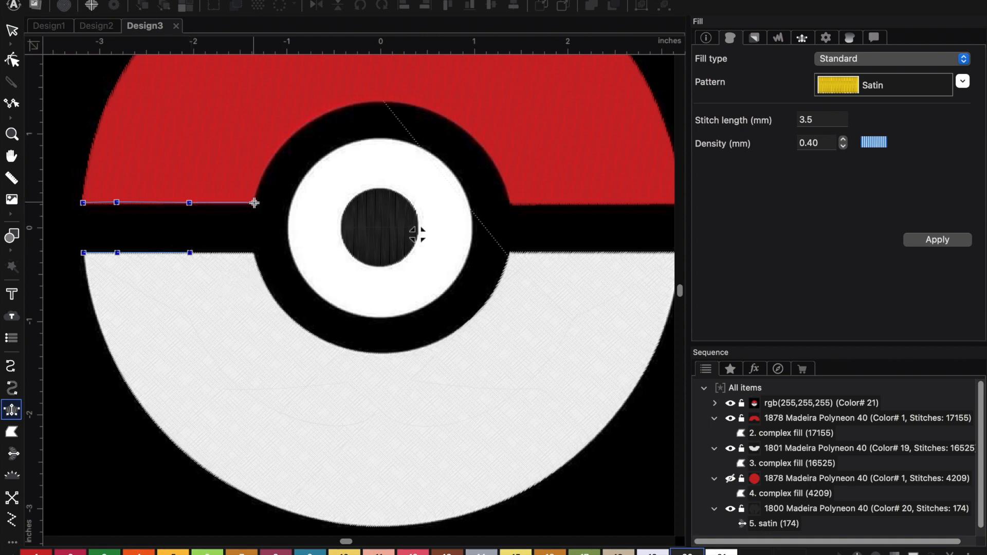
left_click(253, 252)
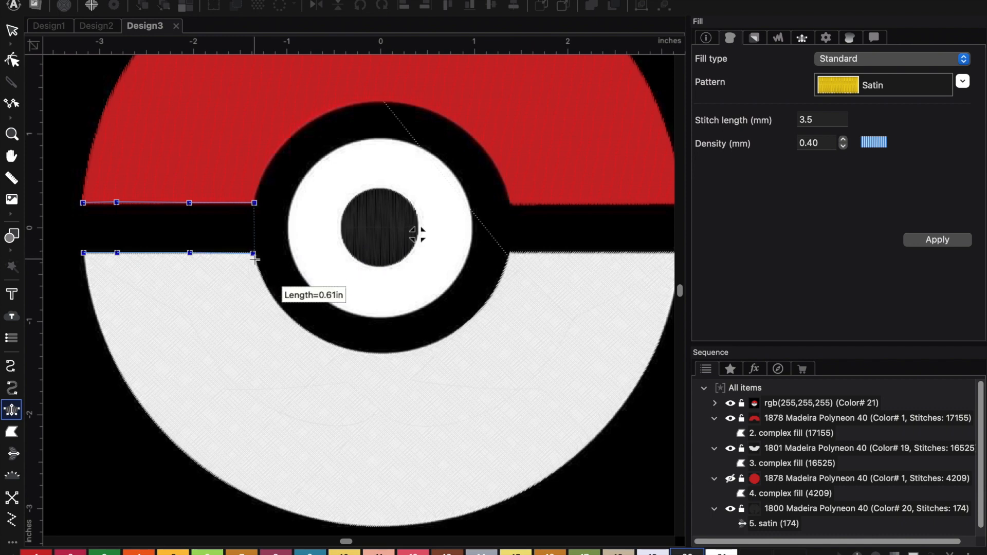
key("Return")
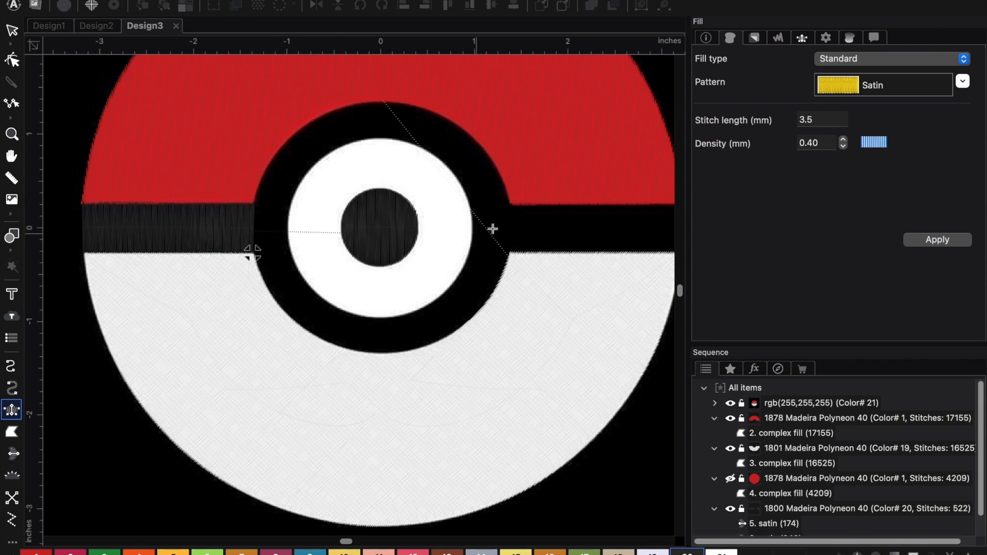
Draw a satin column about 0.51 in wide over the right part of the black band, from the outer edge to the centre circle's black border
scroll(663, 210, "right", 3)
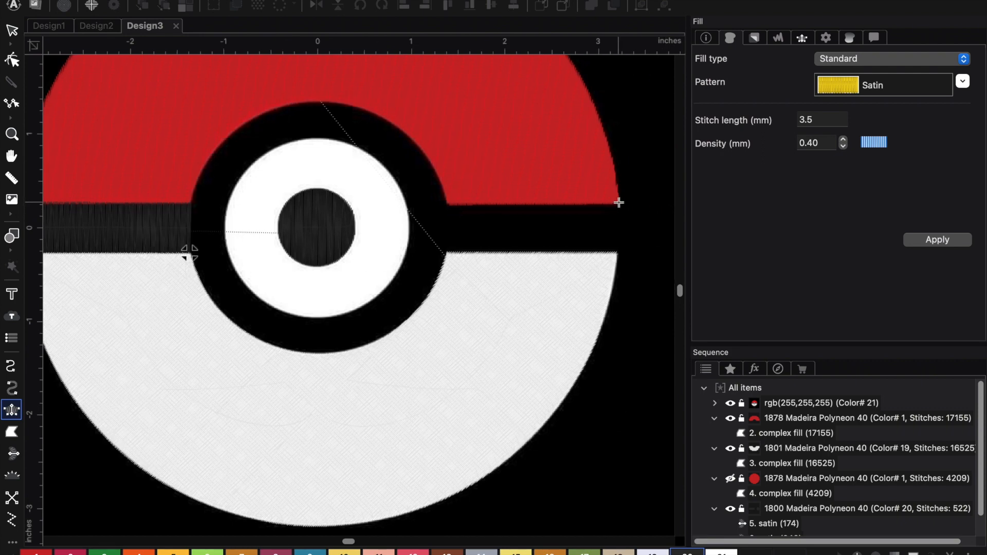
left_click(619, 203)
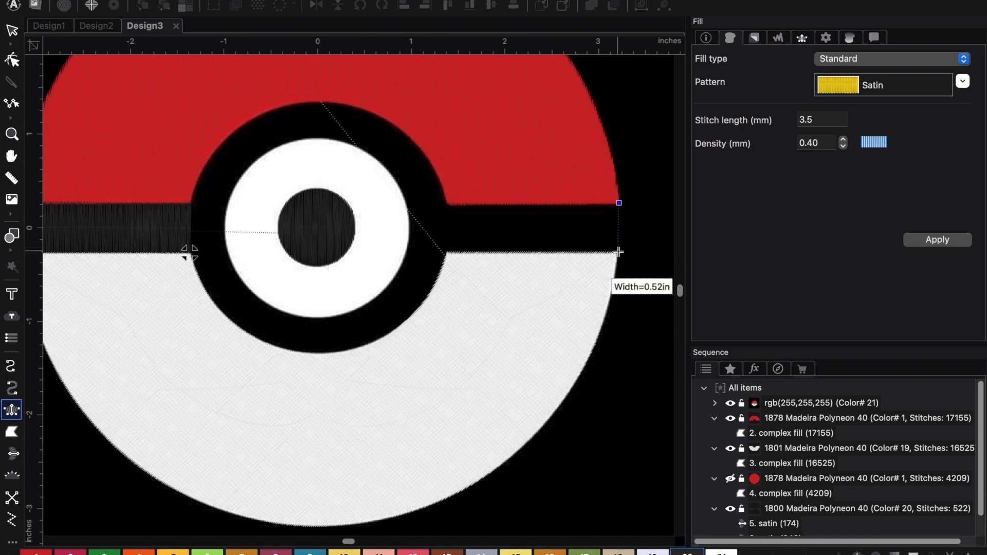
left_click(619, 252)
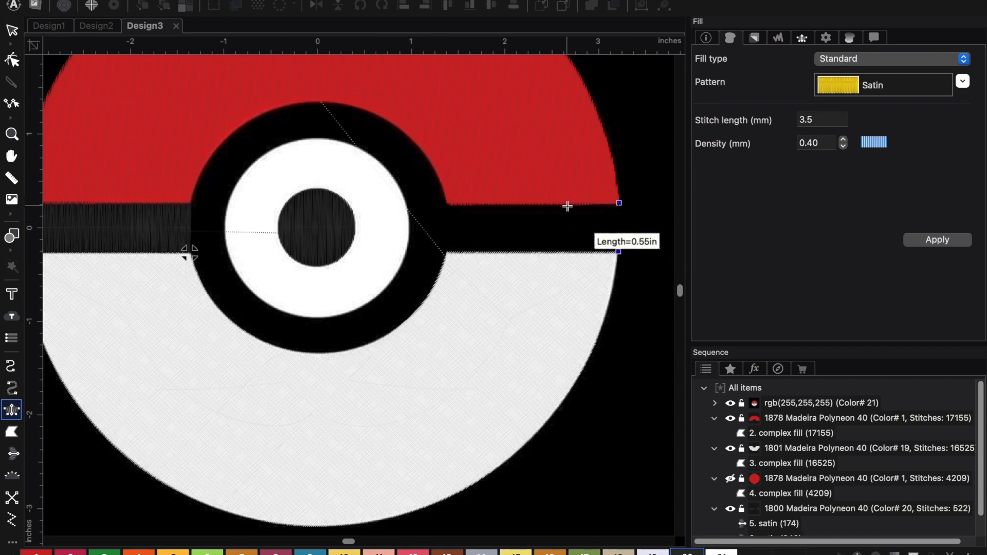
left_click(567, 205)
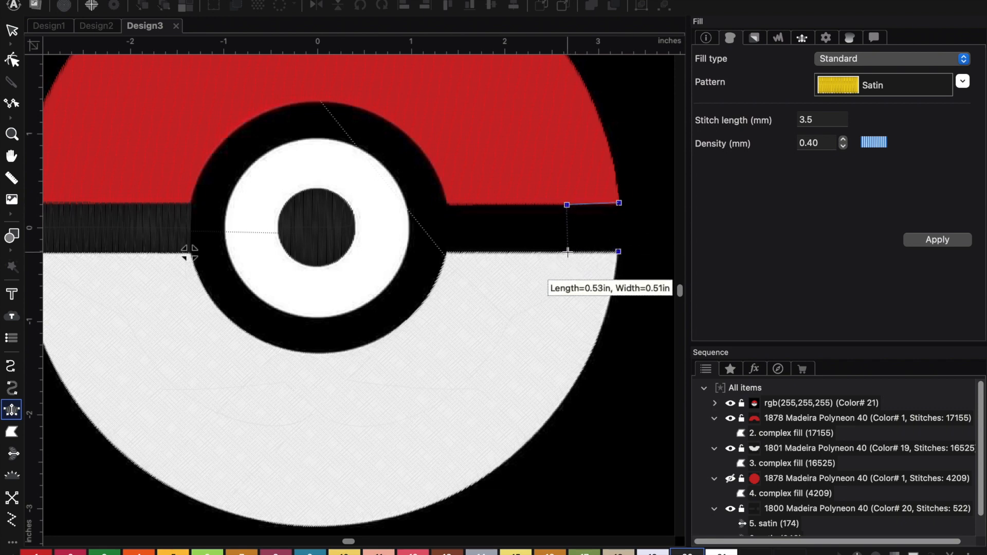
key("BackSpace")
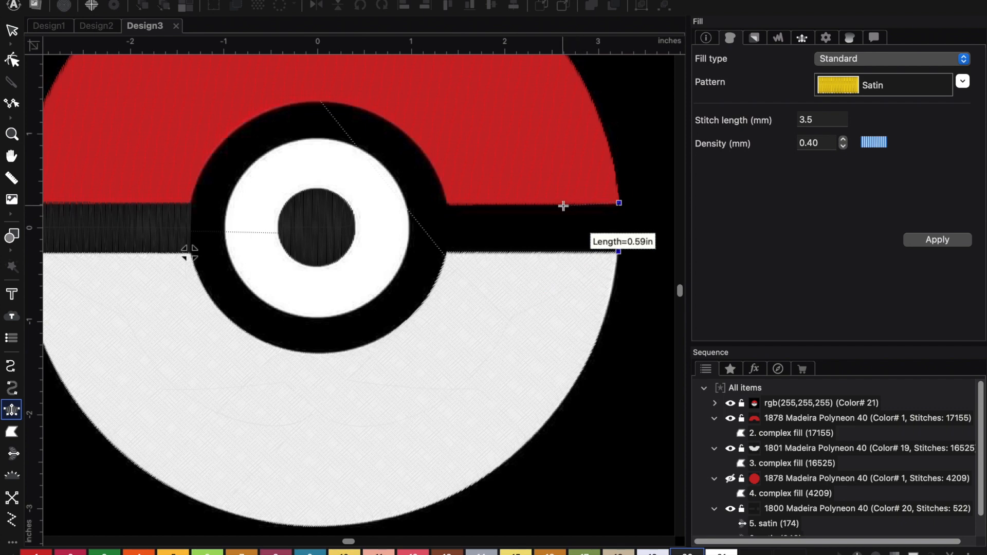
left_click(563, 205)
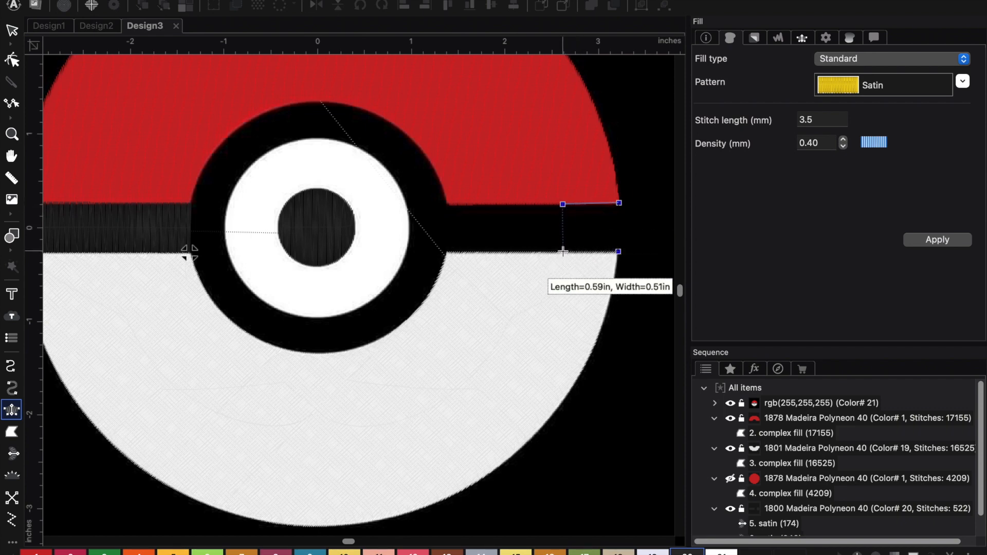
left_click(562, 253)
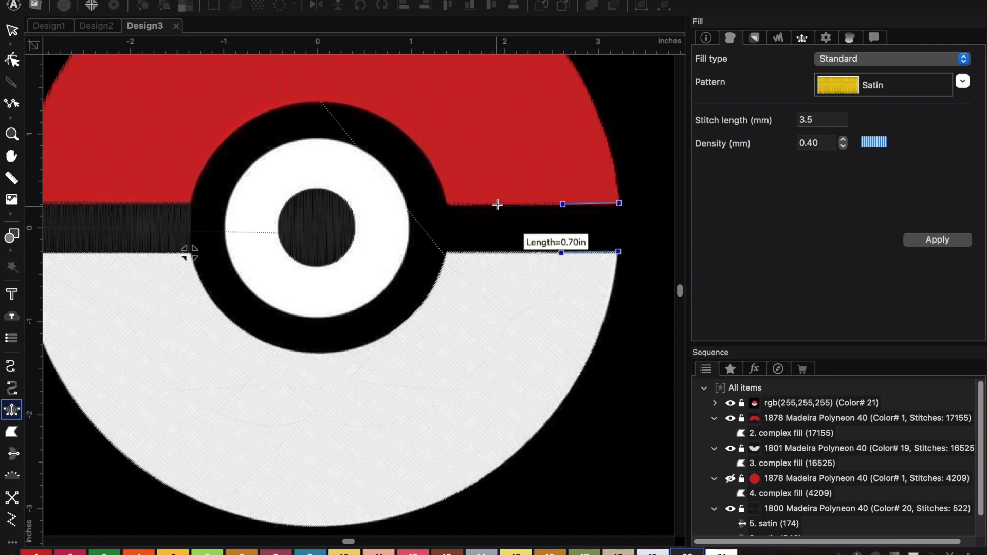
left_click(499, 205)
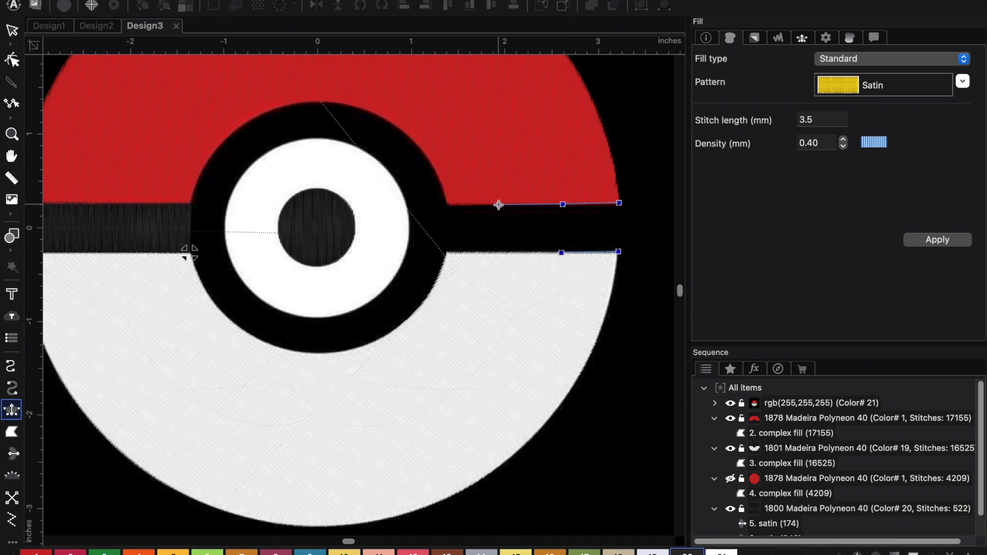
left_click(498, 252)
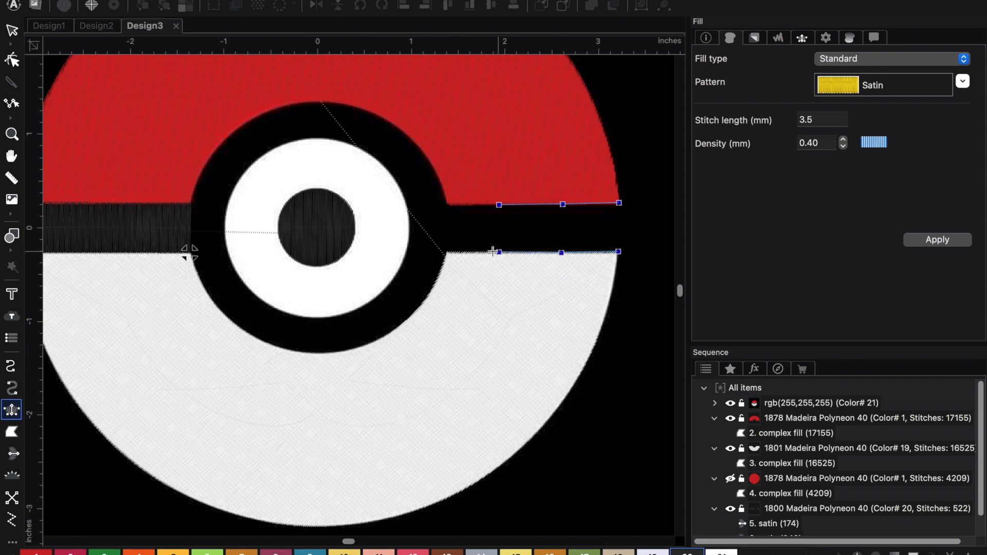
left_click(446, 205)
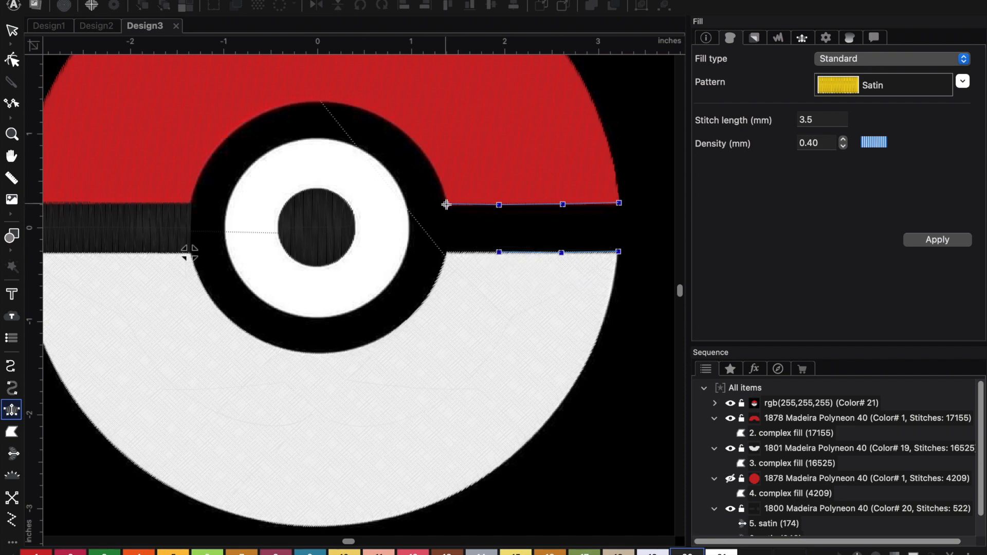
left_click(446, 252)
key("Return")
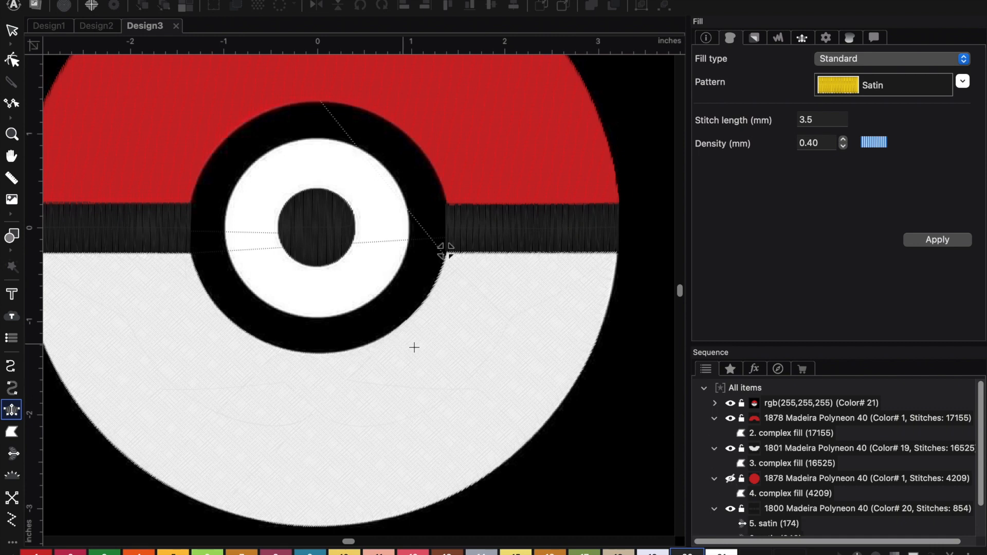
Show the hidden red centre ring fill to check it against the artwork, and hide it again
left_click(731, 479)
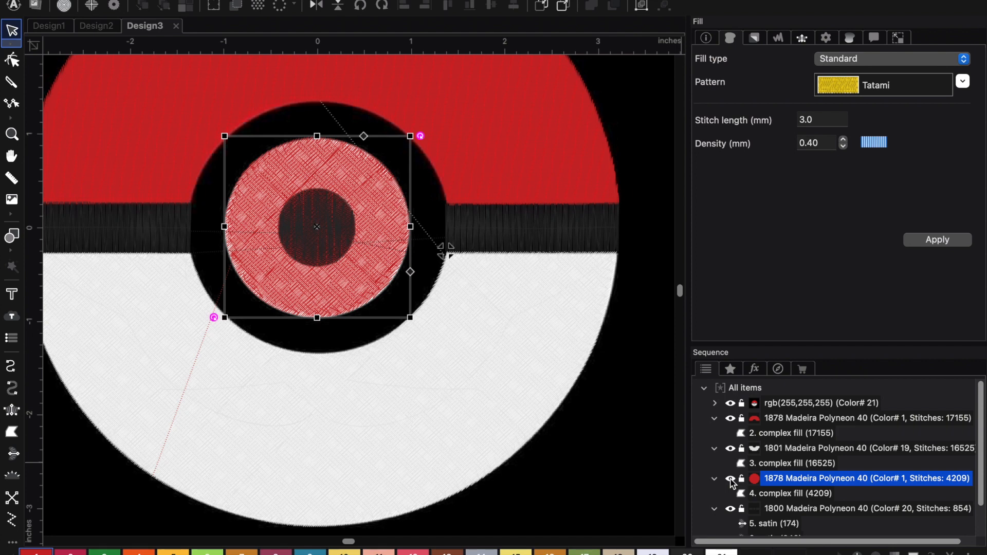
left_click(731, 479)
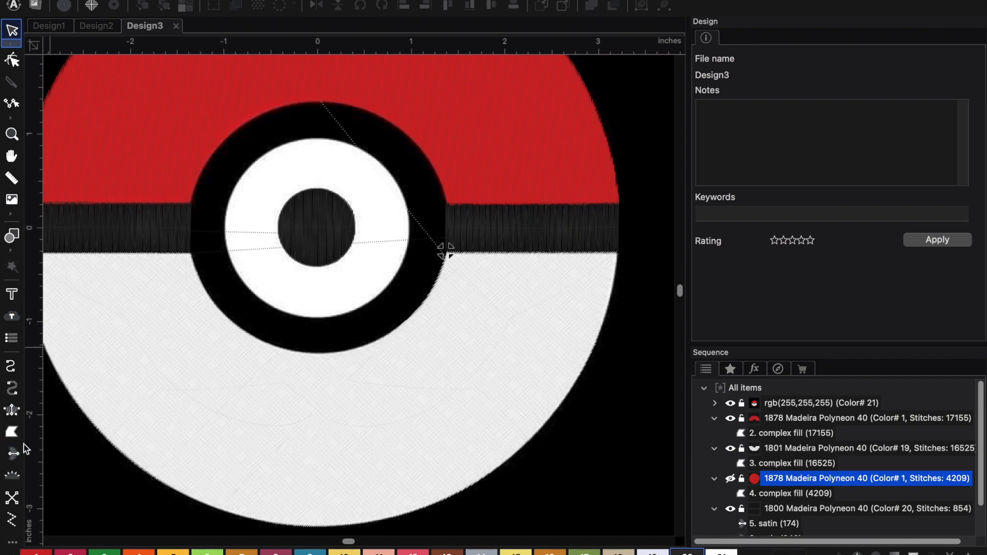
Start a satin column about 0.4 in wide on the black border ring, placing paired outer and inner points clockwise from the left band's upper corner to the top
left_click(11, 410)
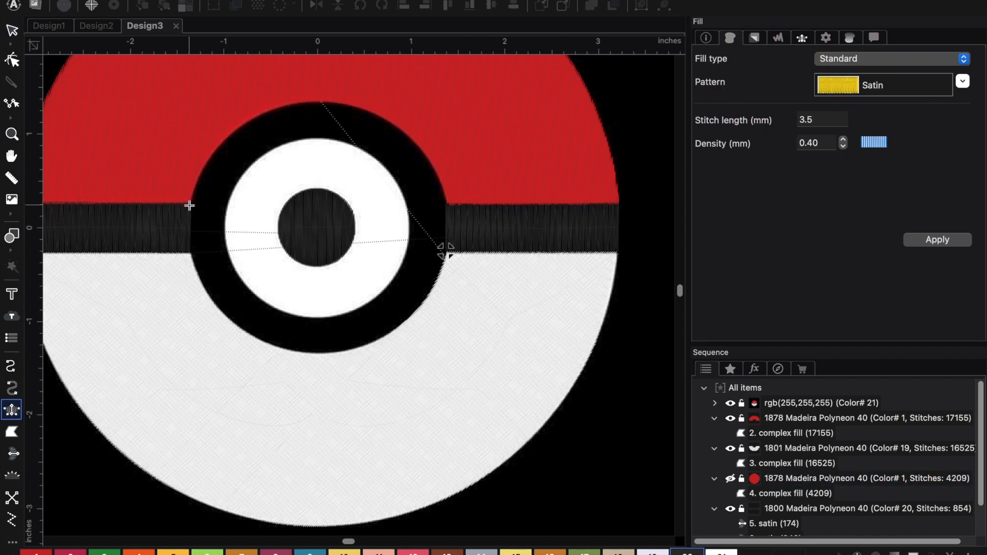
left_click_drag(190, 205, 228, 206)
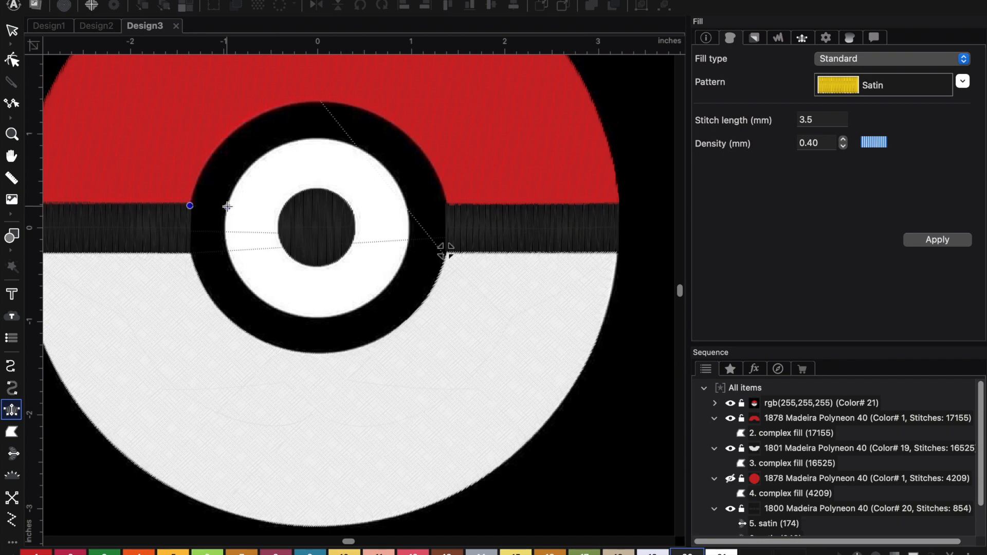
left_click(203, 166)
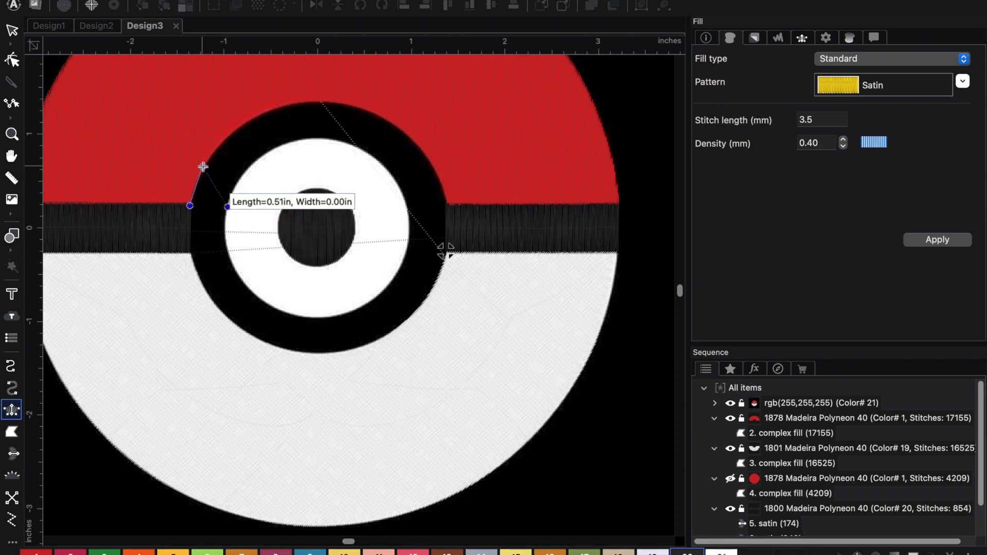
left_click(238, 179)
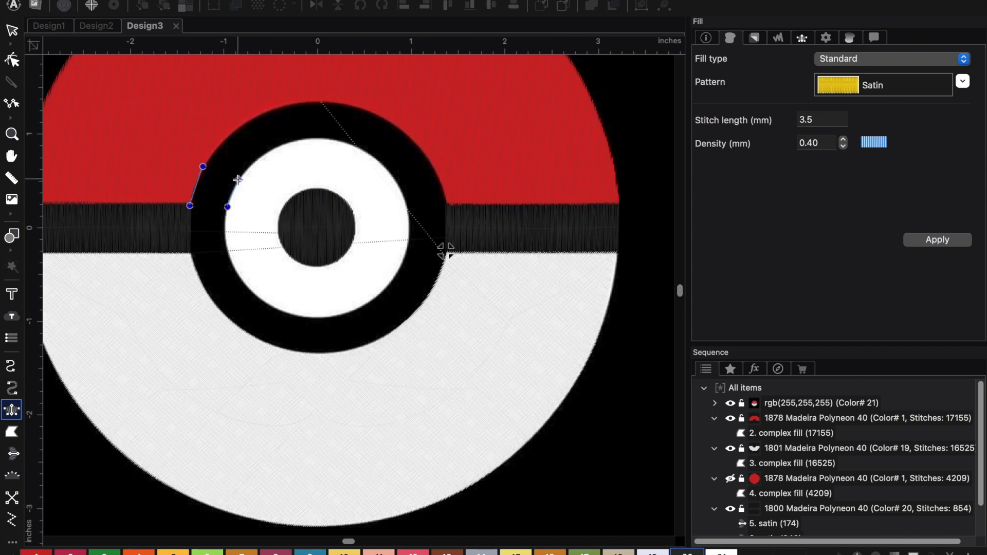
left_click(233, 131)
left_click(261, 156)
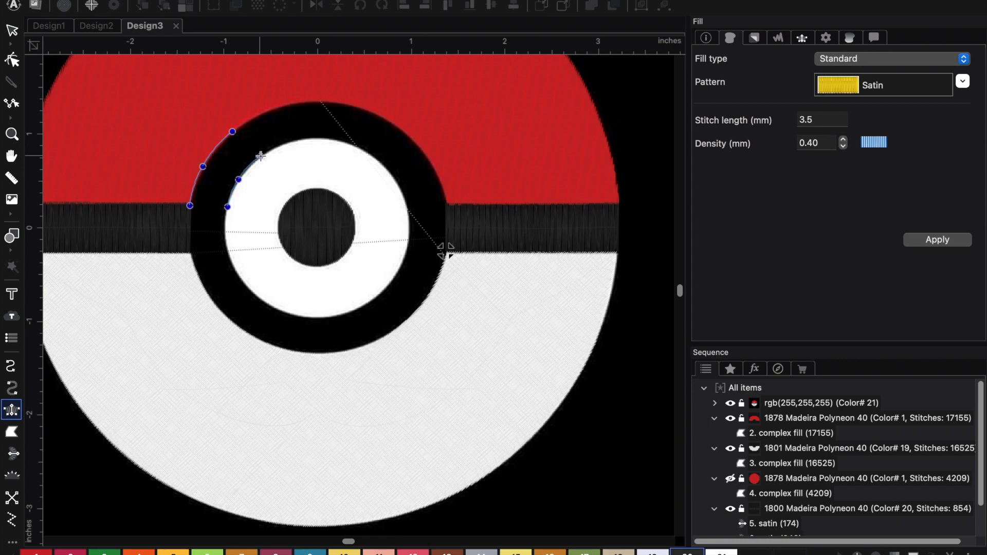
left_click(278, 106)
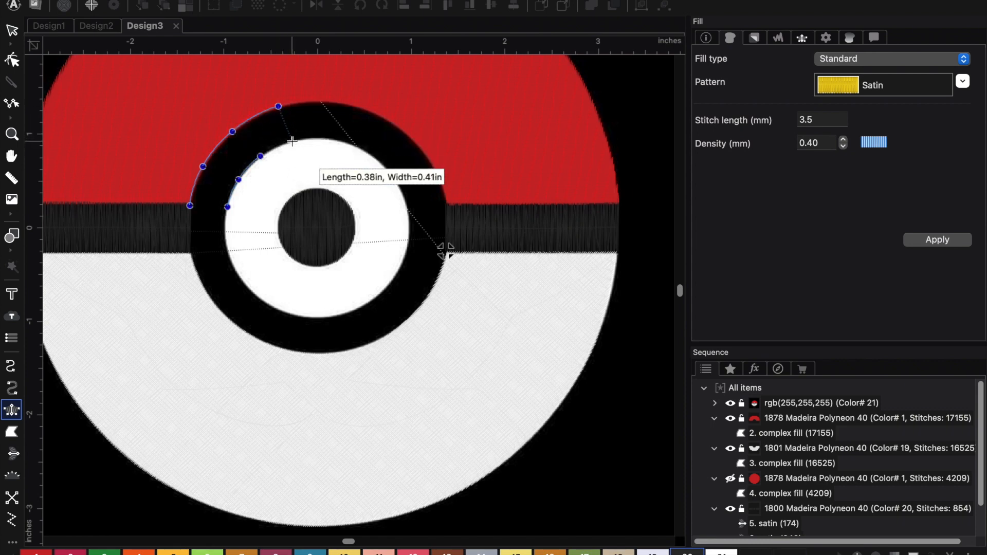
left_click(291, 142)
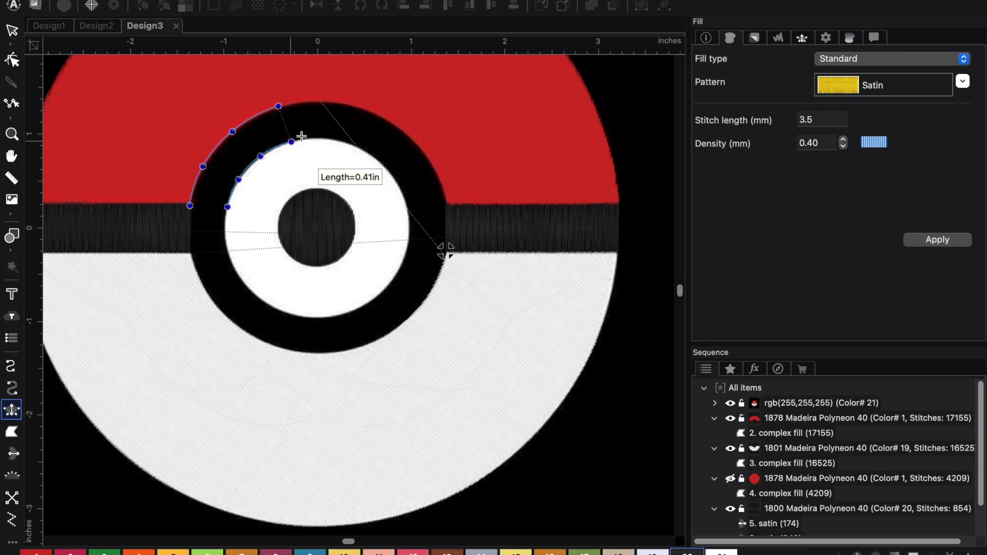
left_click(329, 103)
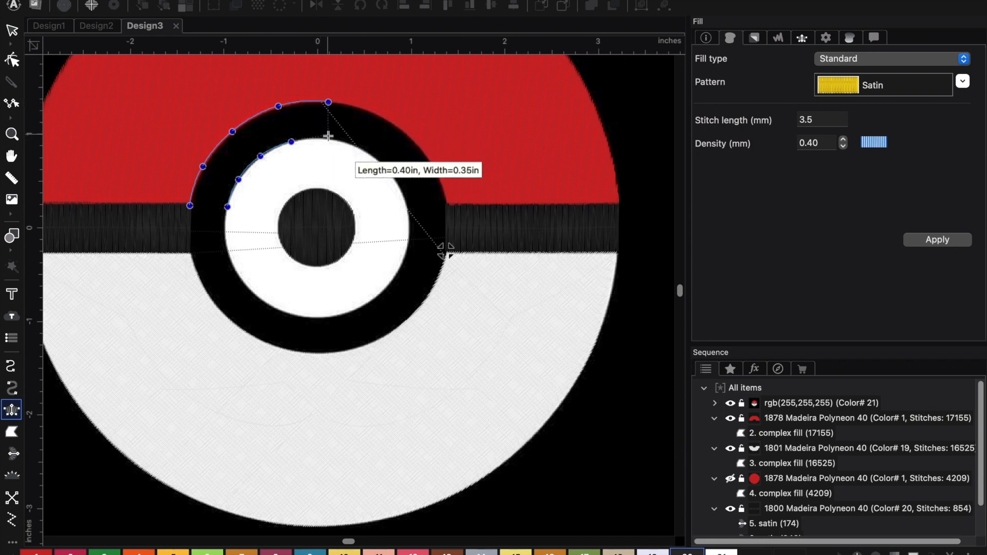
left_click(329, 138)
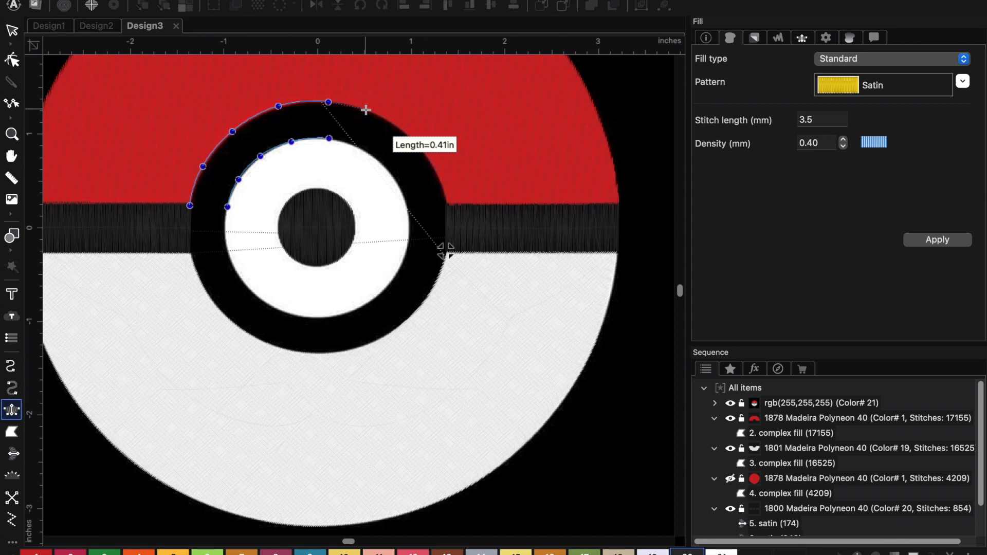
Continue the border ring's satin column with paired points clockwise from the top to the upper corner of the right band
left_click(366, 110)
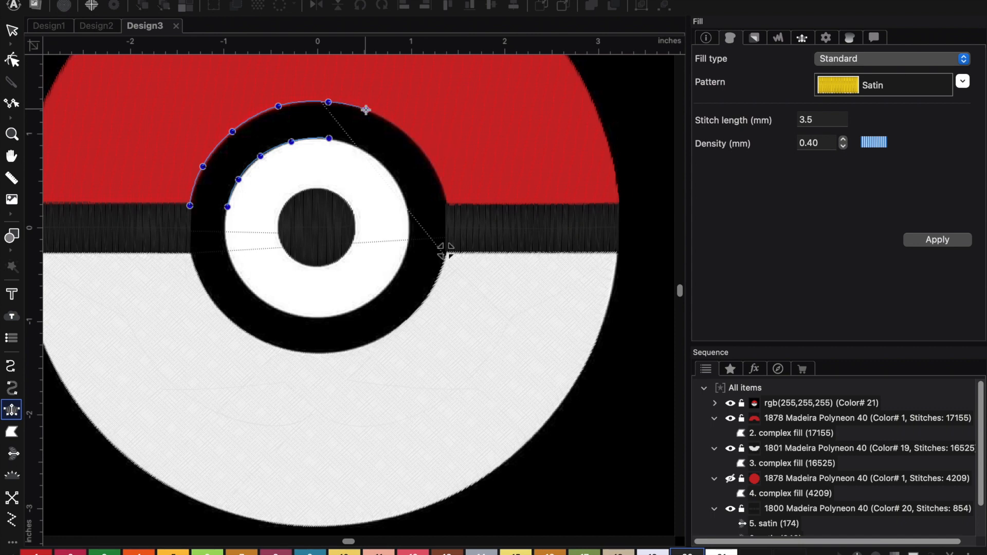
left_click(357, 145)
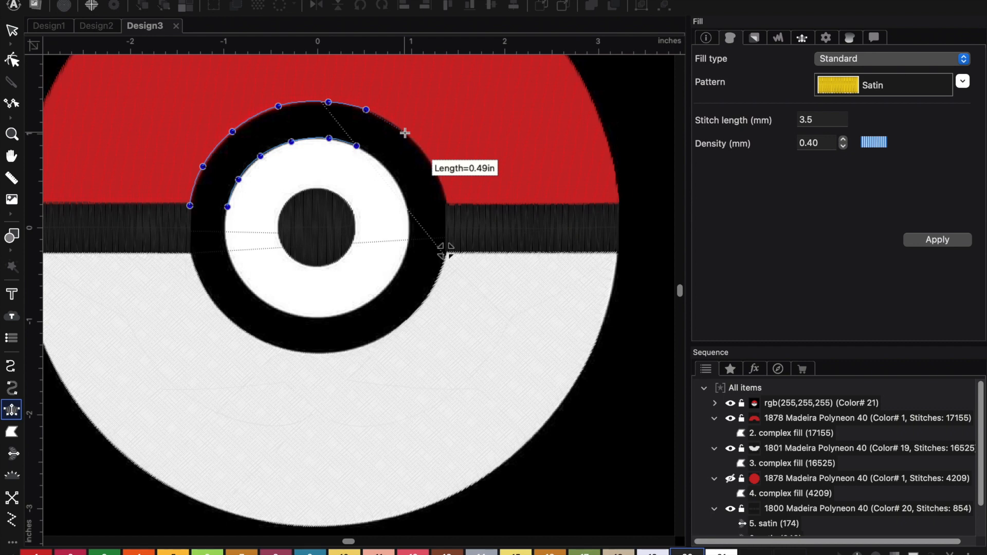
left_click(405, 132)
left_click(381, 161)
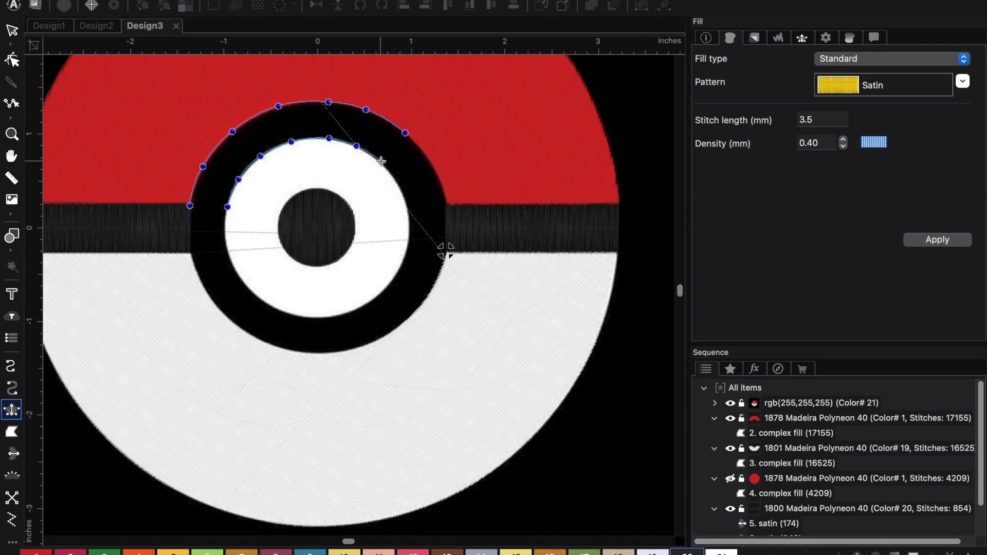
left_click(430, 162)
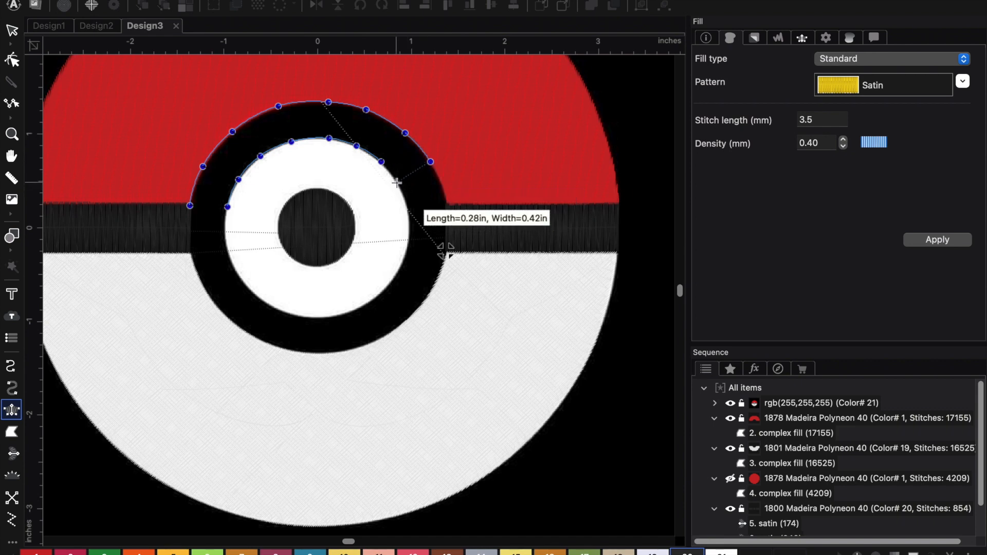
left_click(397, 181)
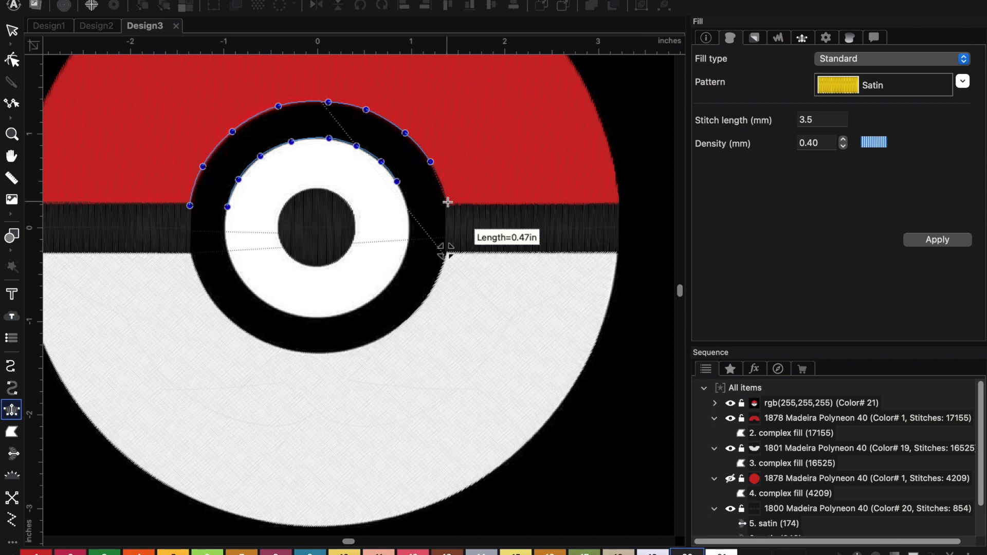
left_click(448, 204)
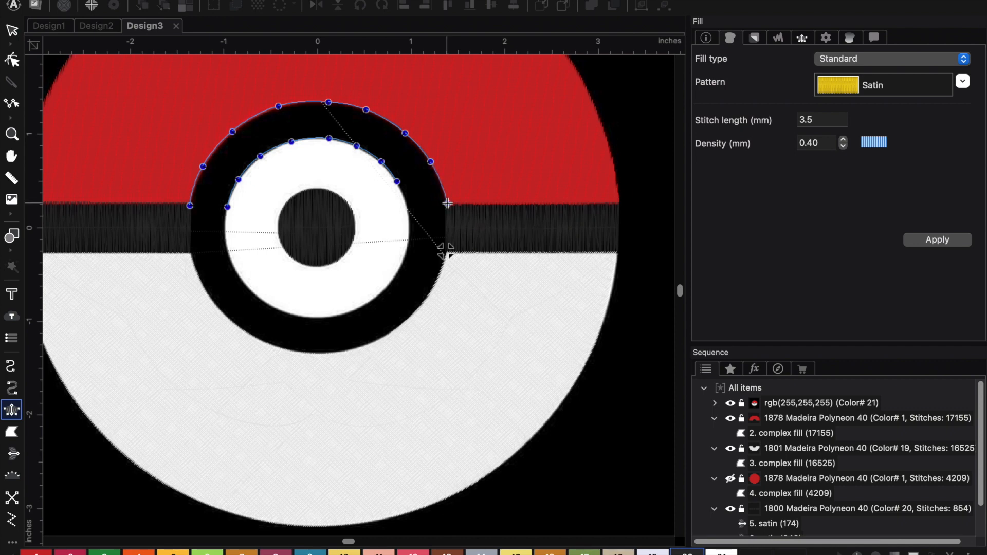
left_click(407, 204)
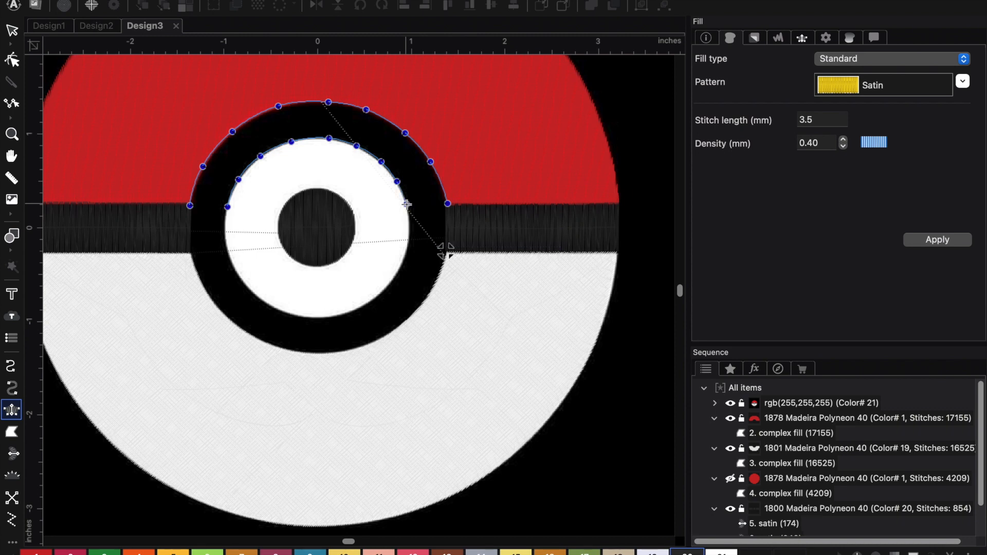
Continue the border ring's satin column with paired outer and inner points clockwise from the right band's lower corner to just before the bottom
left_click(445, 252)
left_click(403, 260)
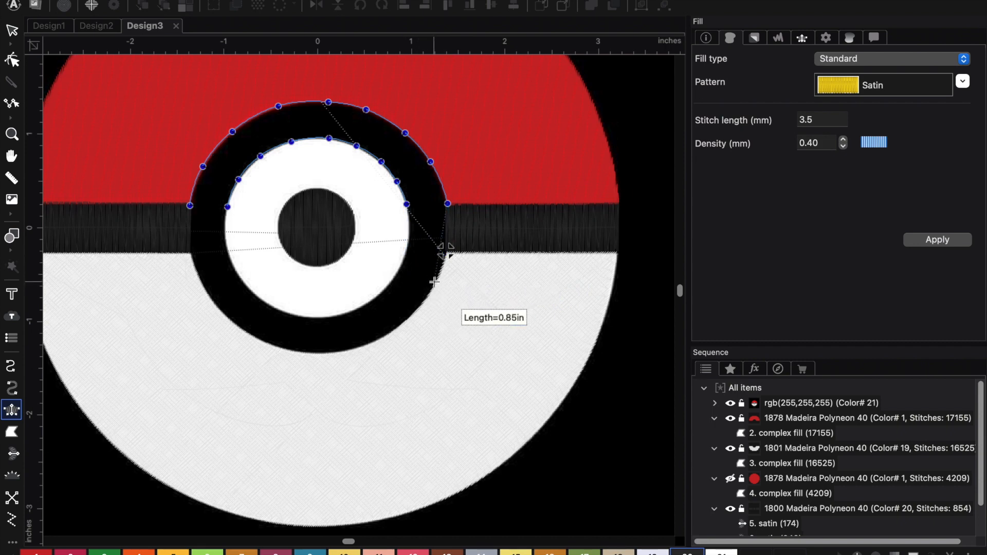
left_click(445, 251)
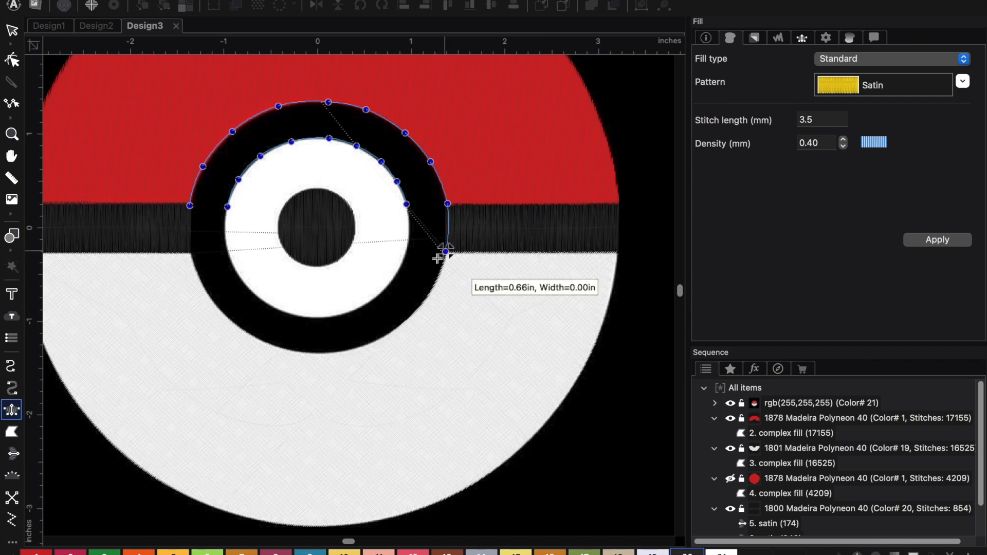
left_click(408, 249)
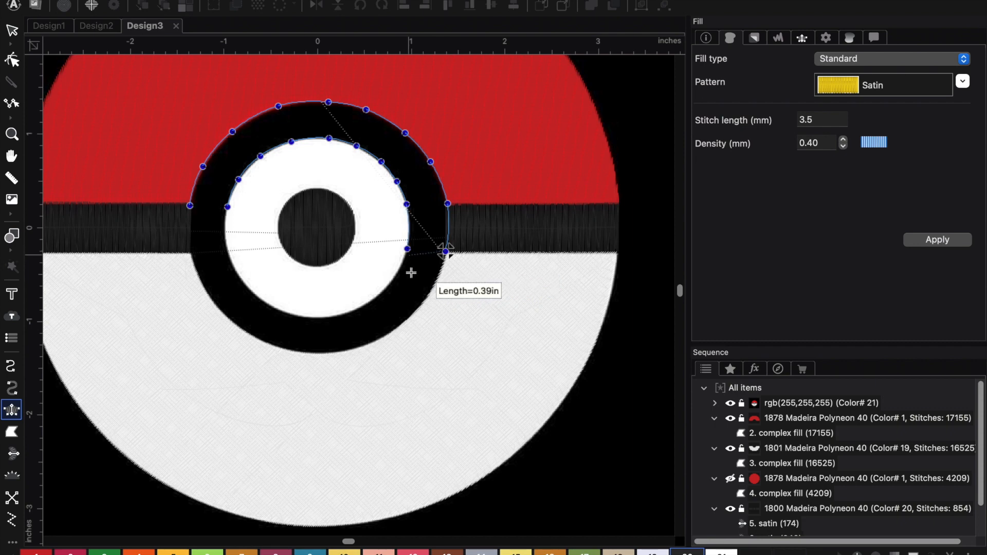
left_click(431, 291)
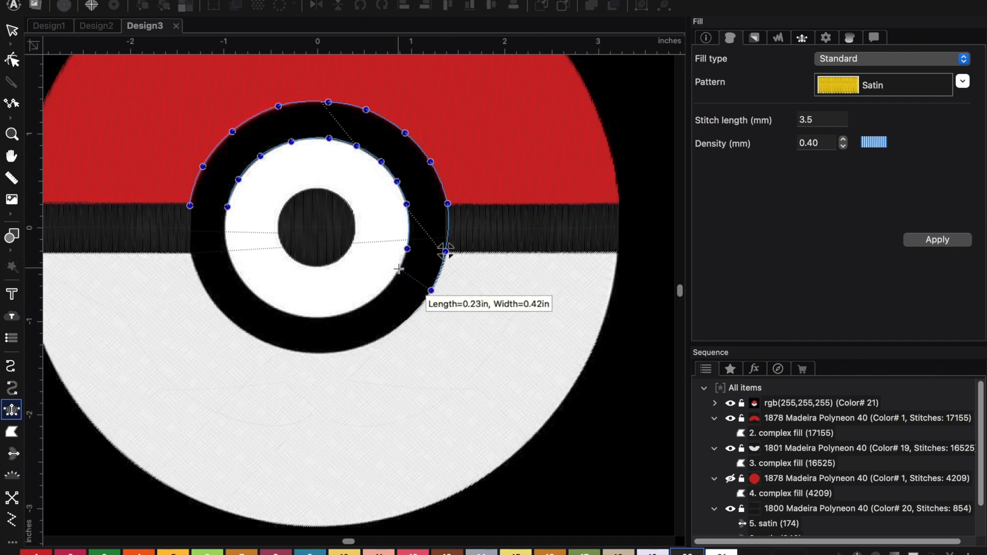
left_click(398, 268)
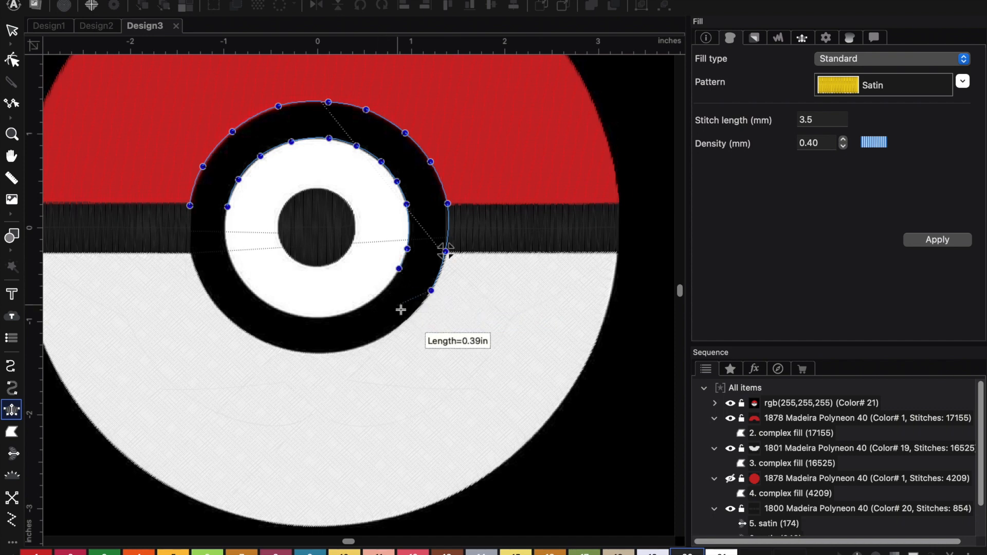
left_click(395, 330)
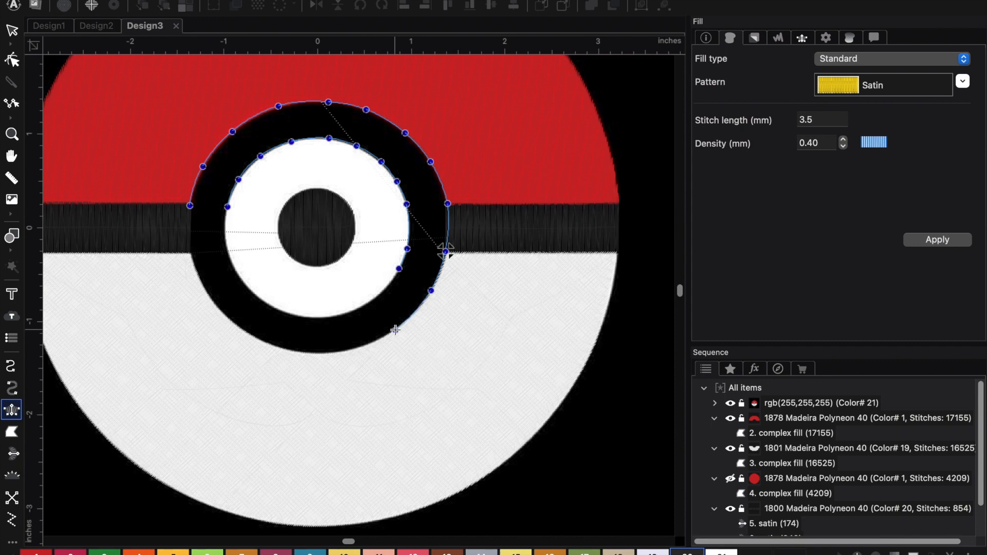
left_click(375, 299)
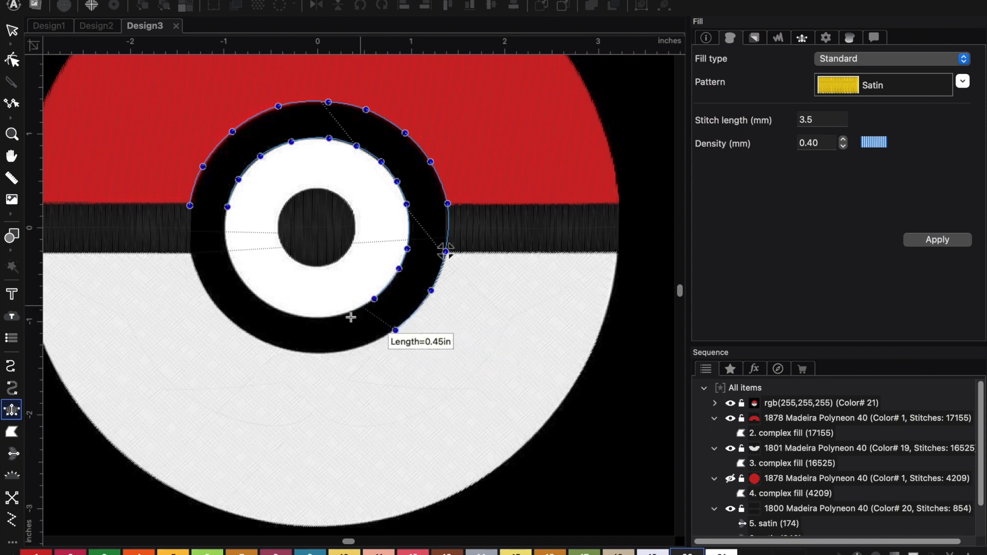
left_click(353, 349)
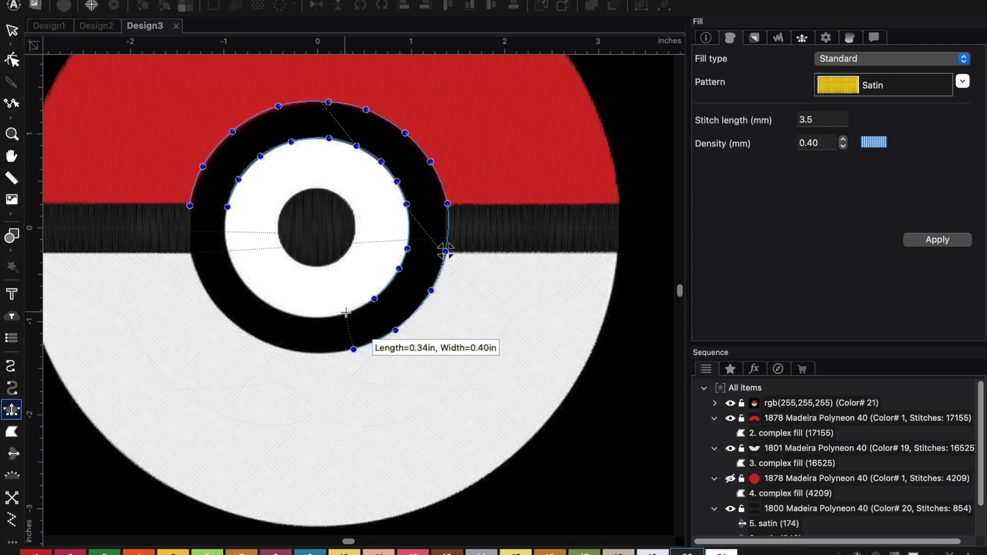
left_click(346, 313)
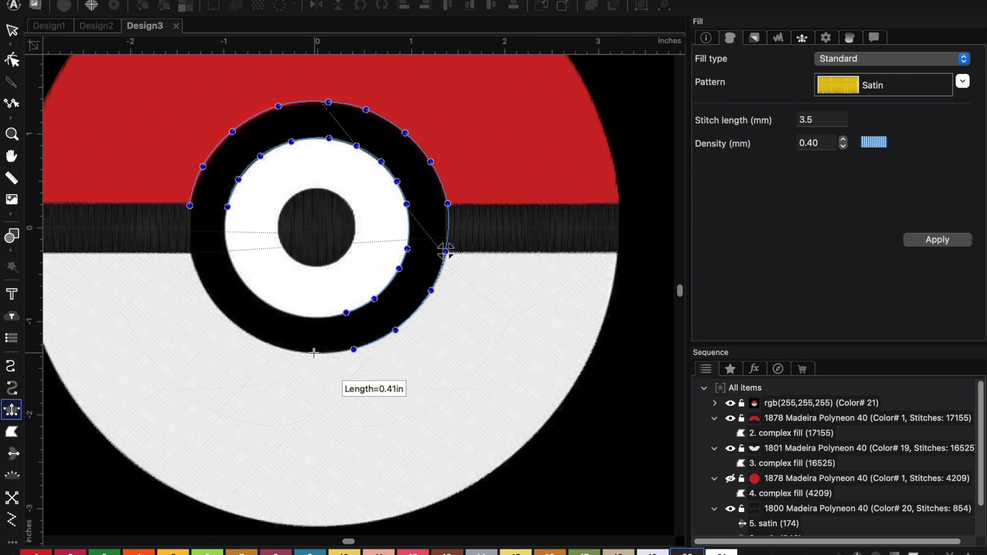
Extend the border ring's satin column with paired points clockwise from the bottom to the left band's lower corner
left_click(285, 349)
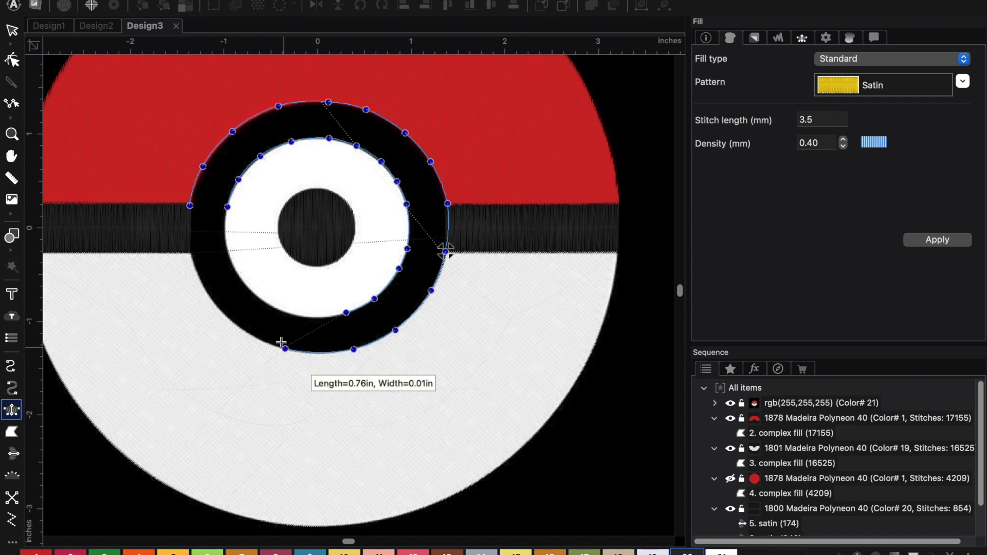
left_click(288, 315)
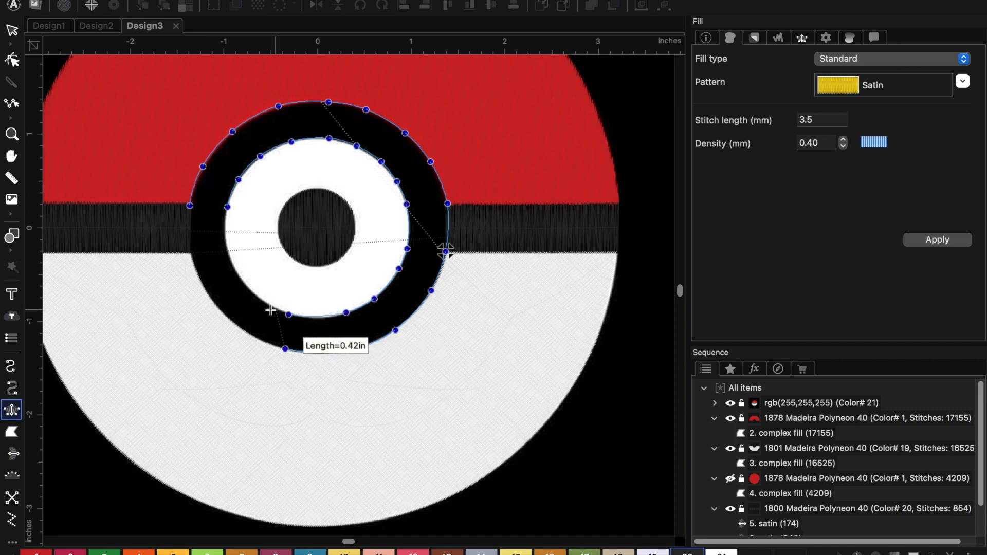
left_click(233, 323)
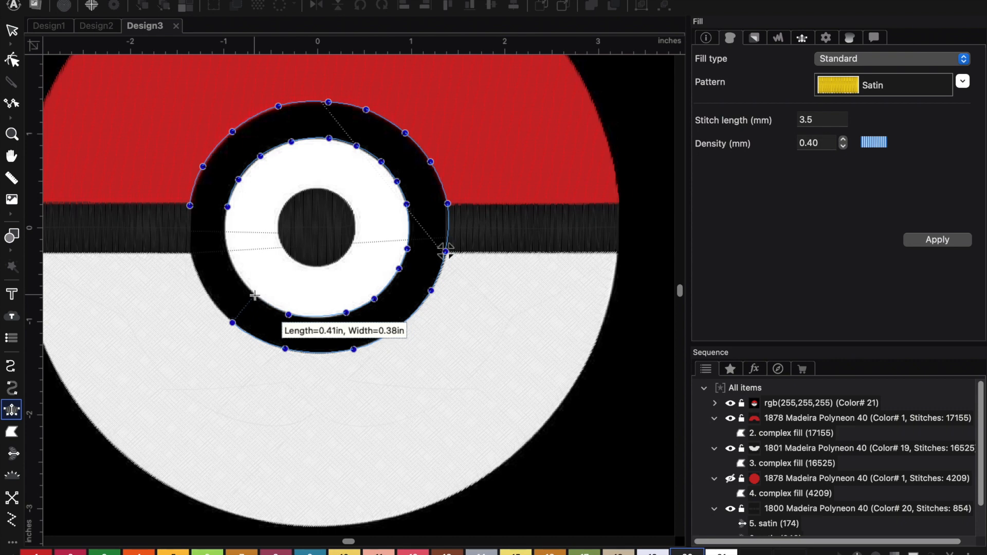
left_click(255, 296)
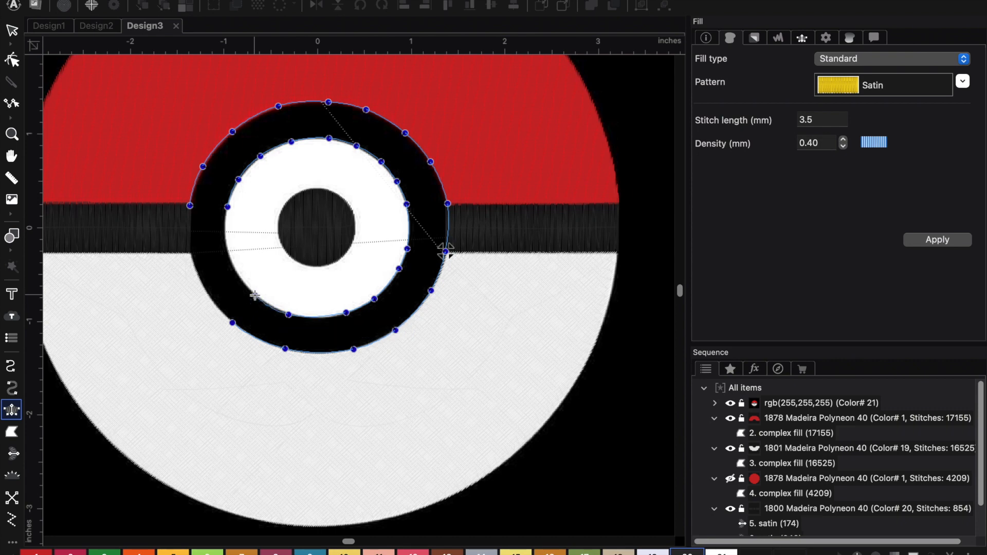
left_click(205, 288)
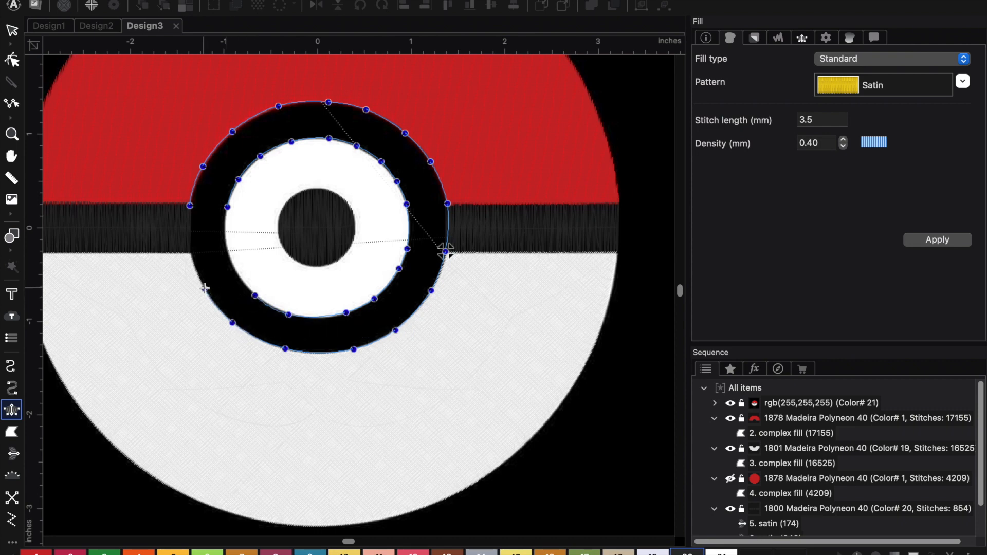
left_click(237, 271)
left_click(190, 254)
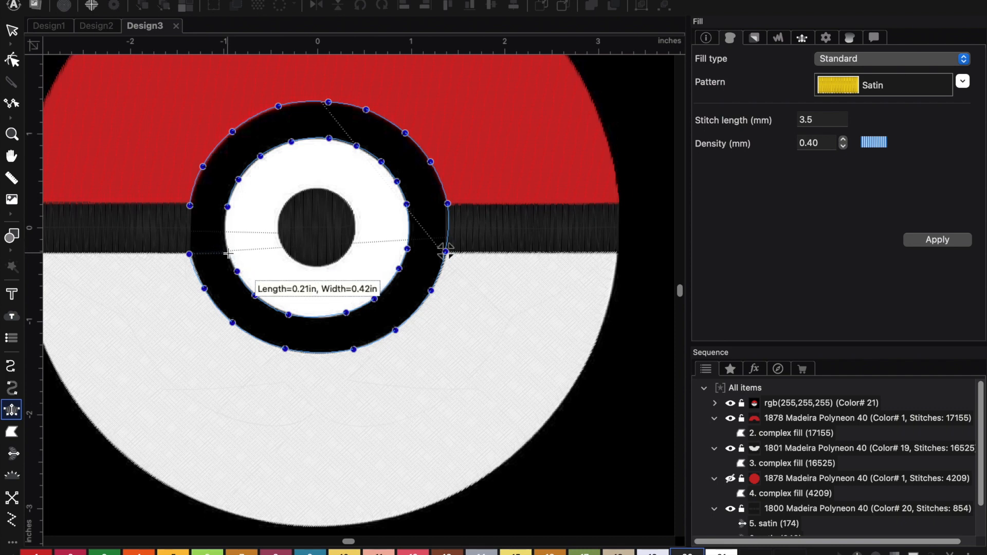
left_click(228, 253)
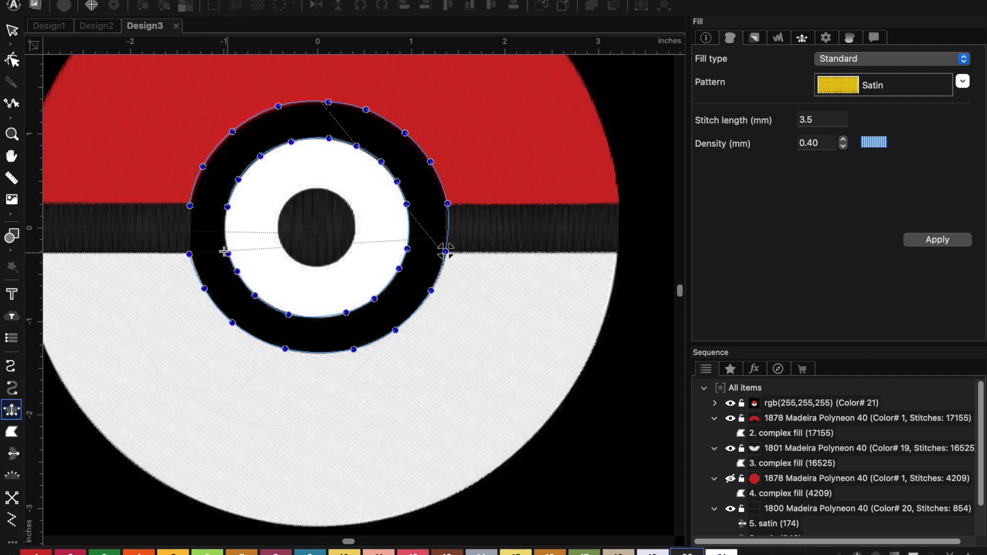
Close the border ring's satin column at its starting points by the left band's upper corner and generate its stitches
left_click(189, 205)
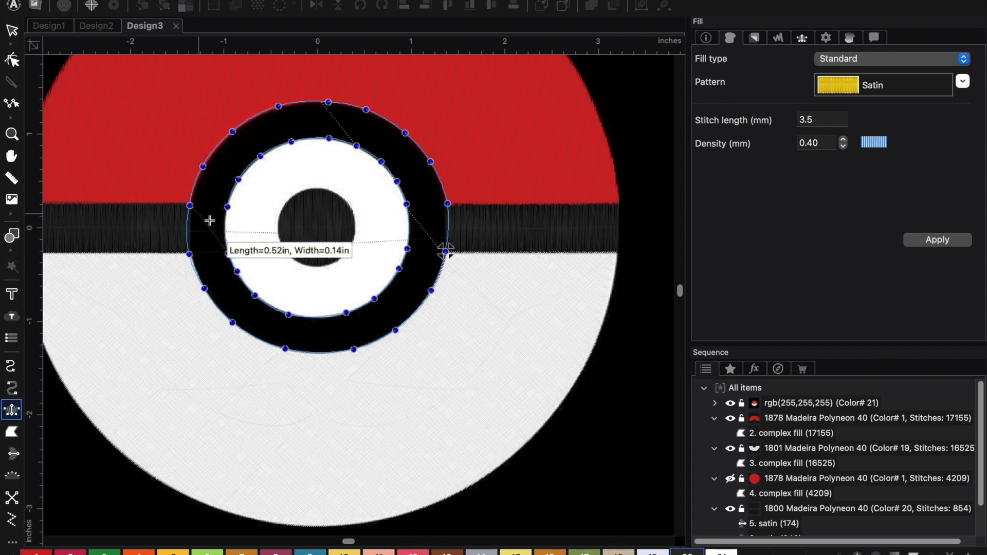
left_click(227, 209)
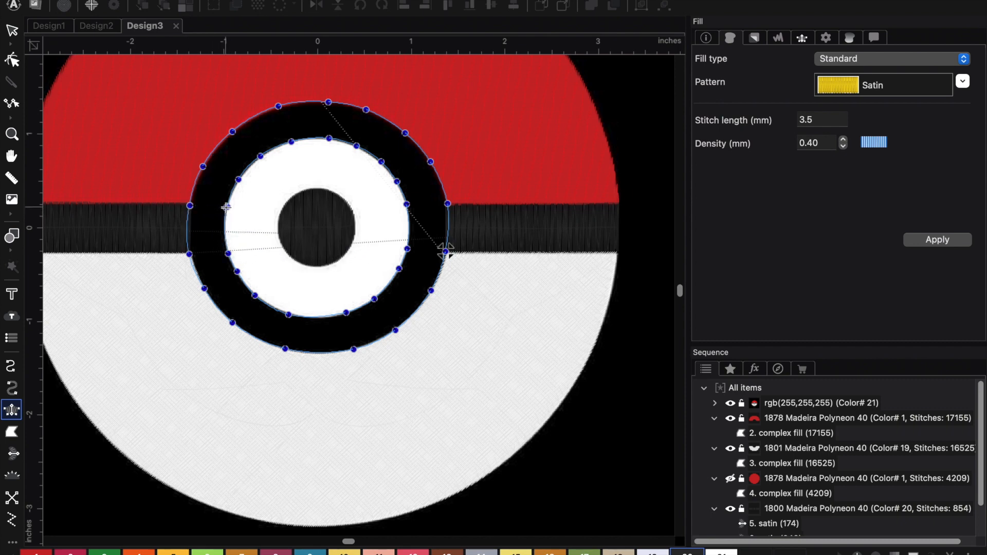
right_click(227, 208)
right_click(228, 209)
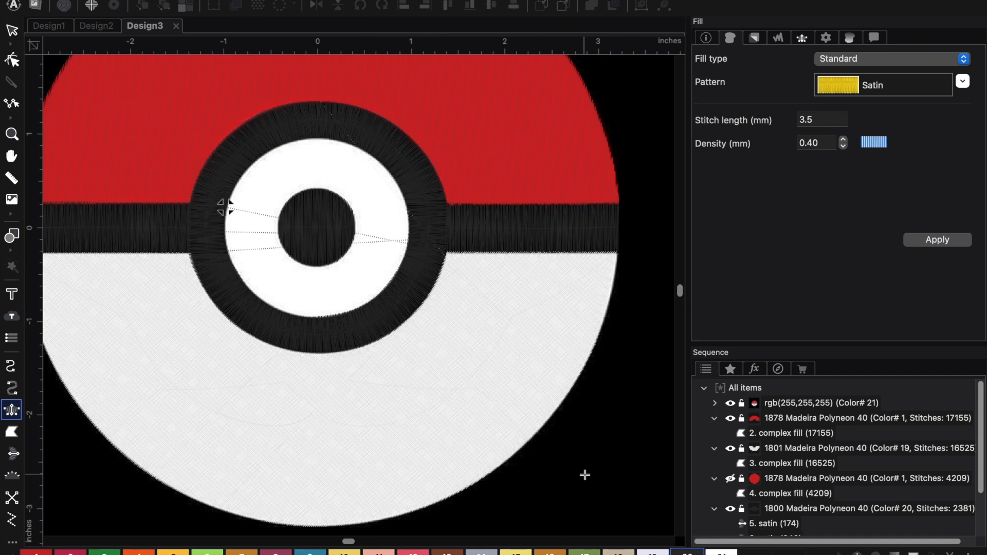
Show the hidden red centre Complex Fill and start adding a hole to its shape
left_click(735, 482)
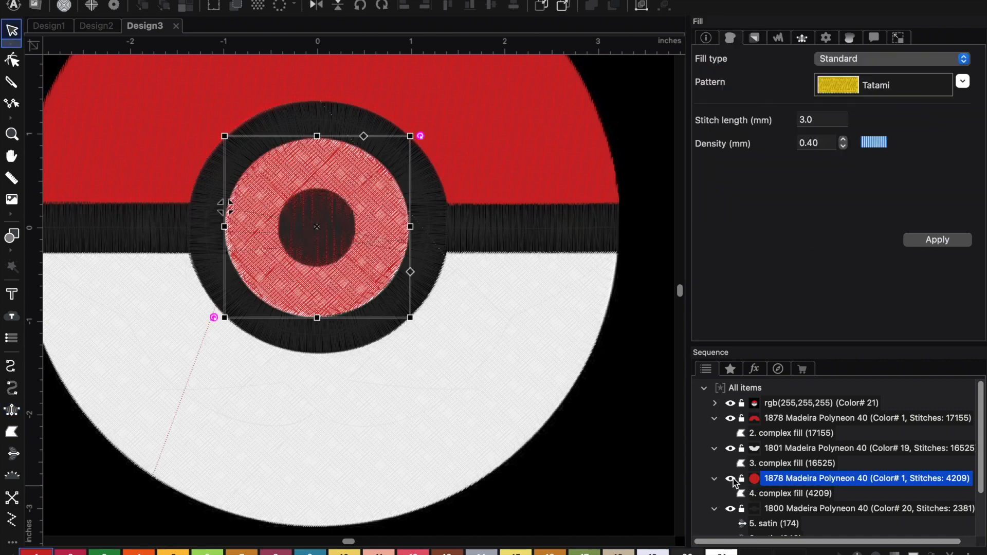
left_click(12, 61)
right_click(382, 177)
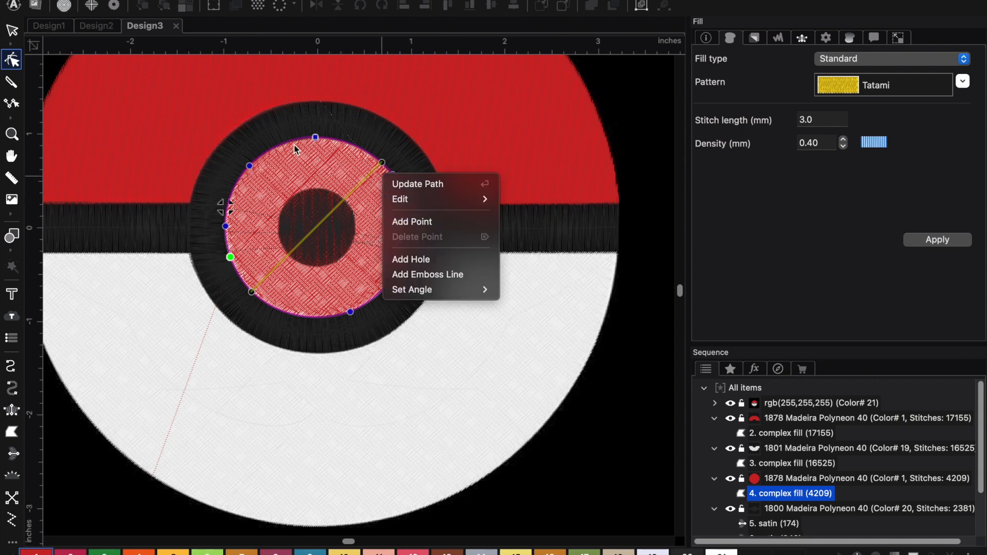
left_click(316, 138)
right_click(316, 138)
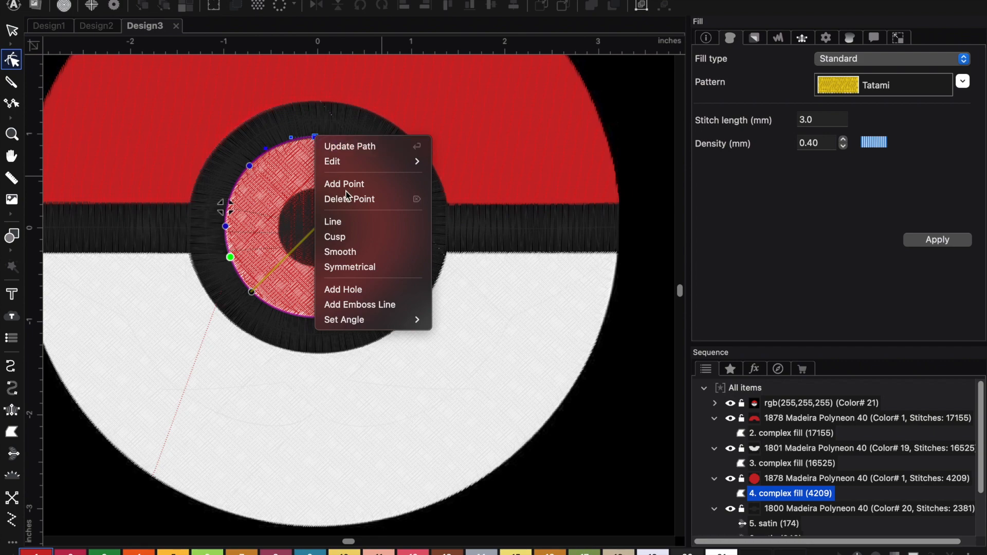
left_click(359, 289)
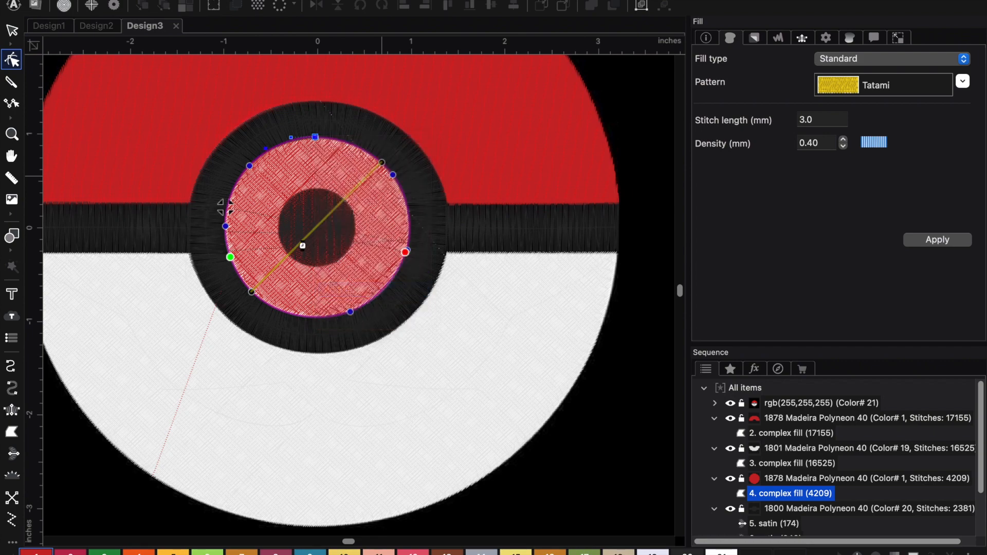
Trace the hole's outline counterclockwise along the black centre circle's edge, from the top down the left side to the lower left
scroll(303, 246, "up", 4)
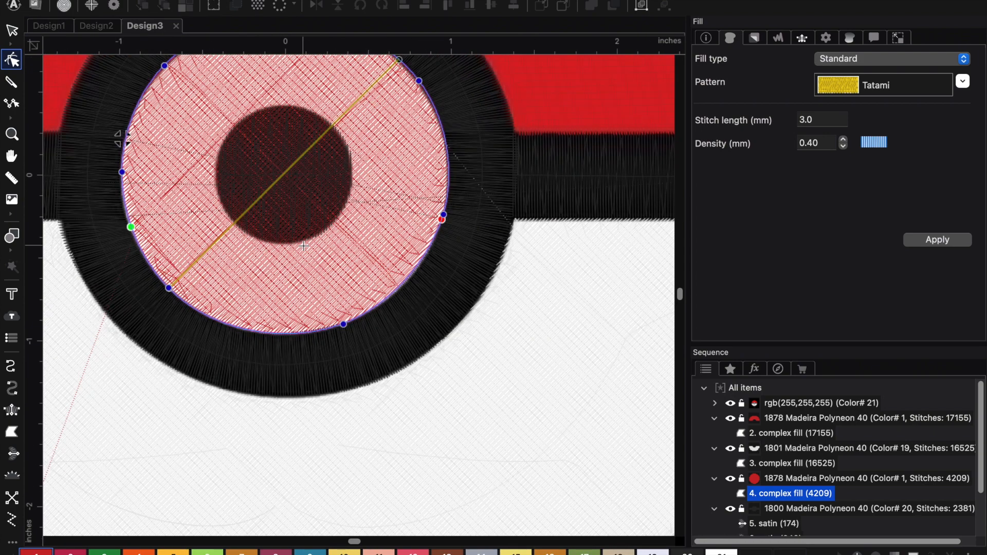
scroll(304, 246, "up", 4)
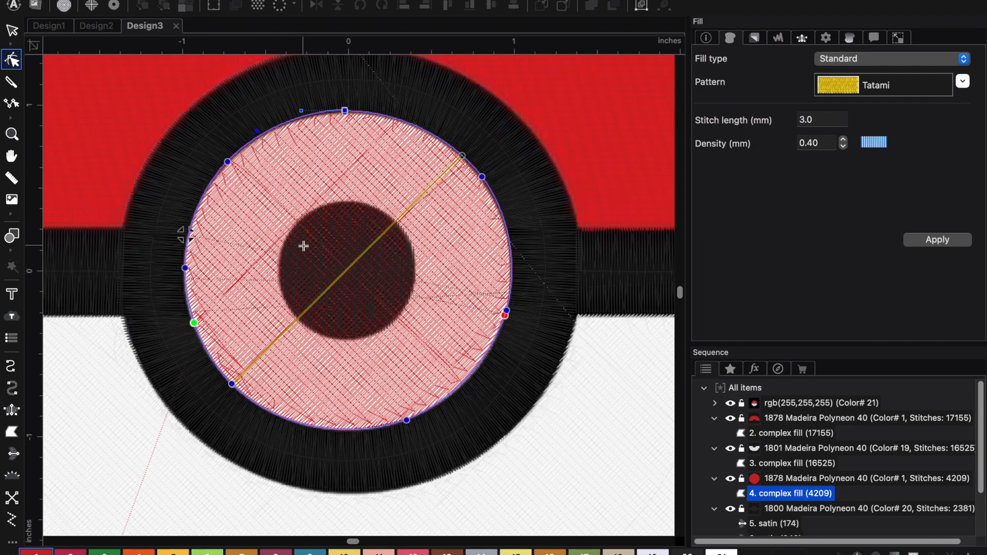
scroll(305, 249, "up", 3)
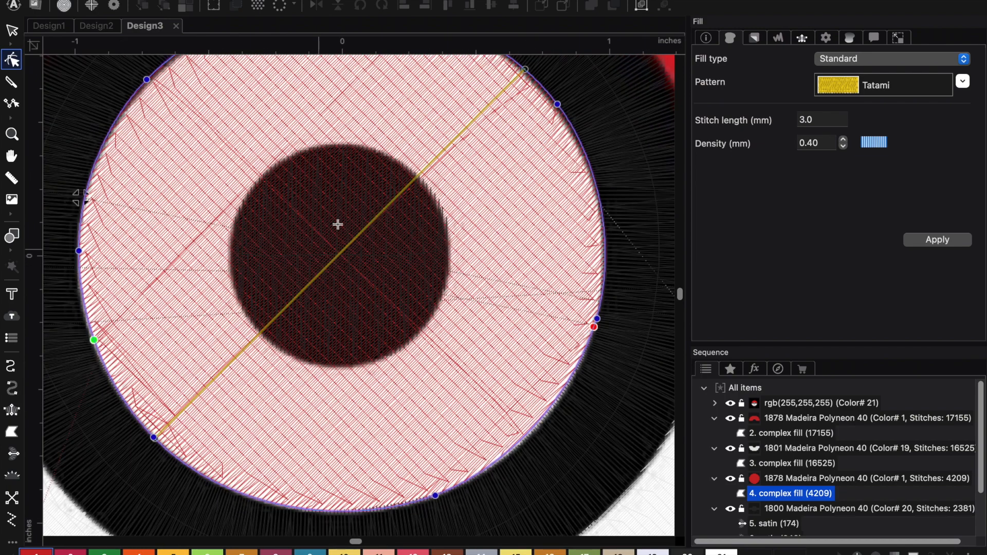
left_click(317, 148)
left_click(278, 163)
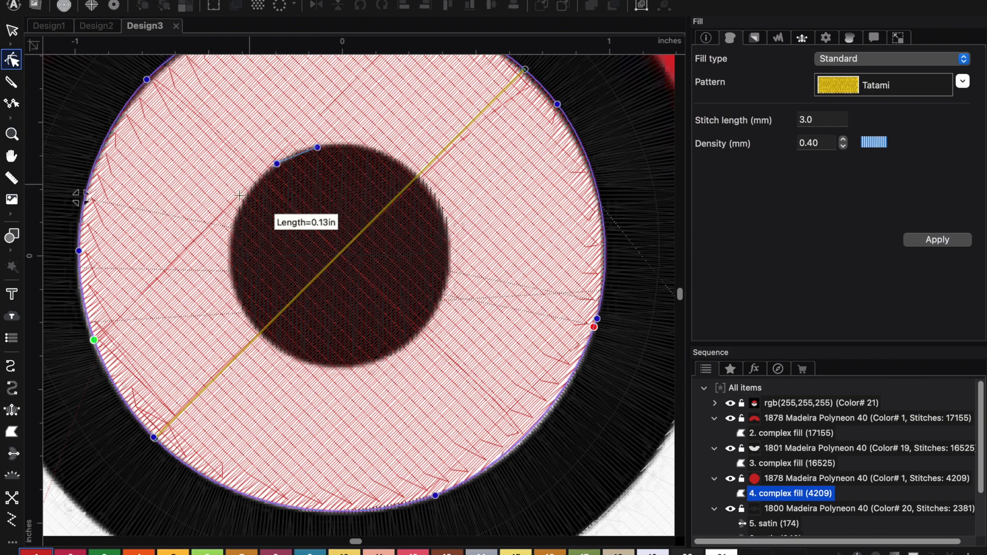
left_click(237, 210)
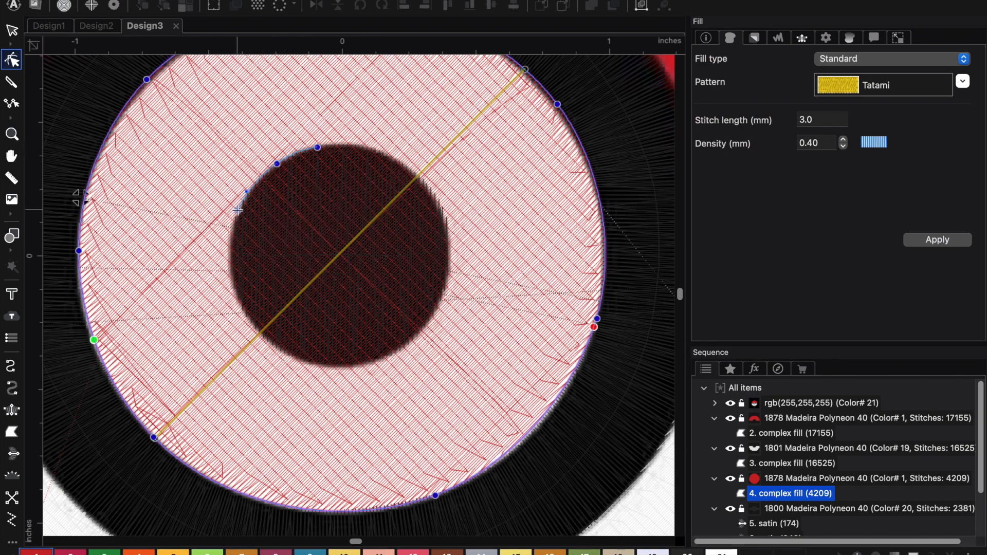
left_click(231, 262)
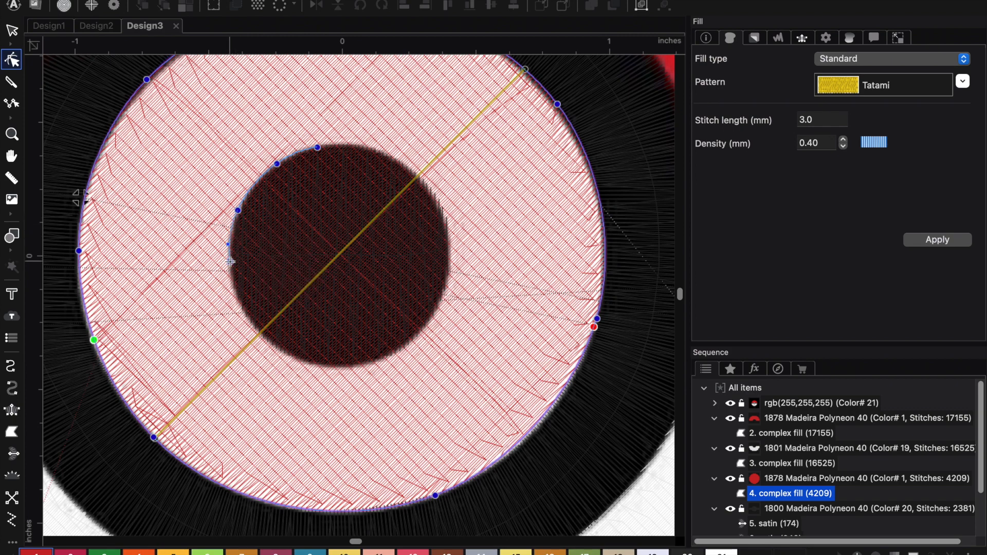
left_click(249, 320)
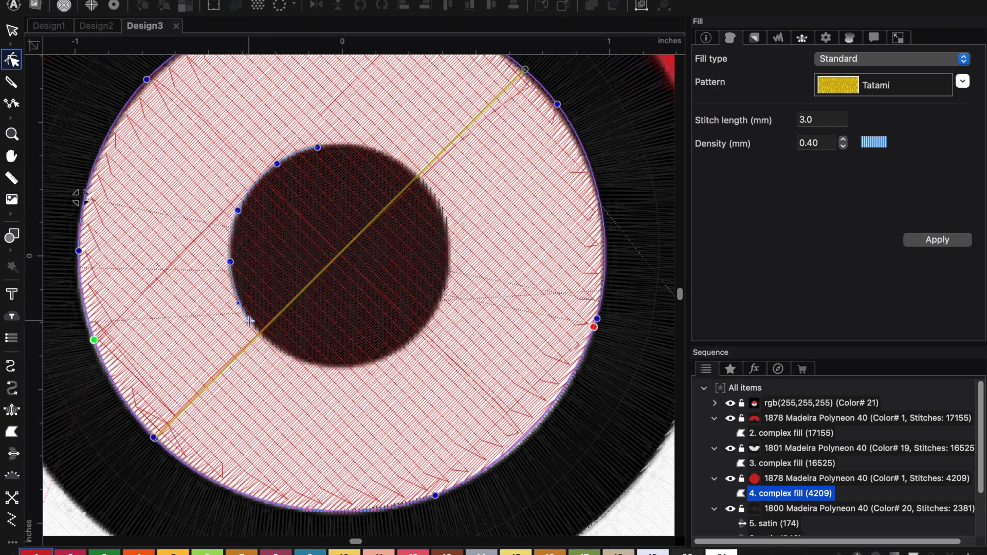
left_click(290, 357)
Complete the hole's outline around the bottom and right side of the centre circle, close it at the top, and apply it to the fill
left_click(363, 365)
left_click(430, 322)
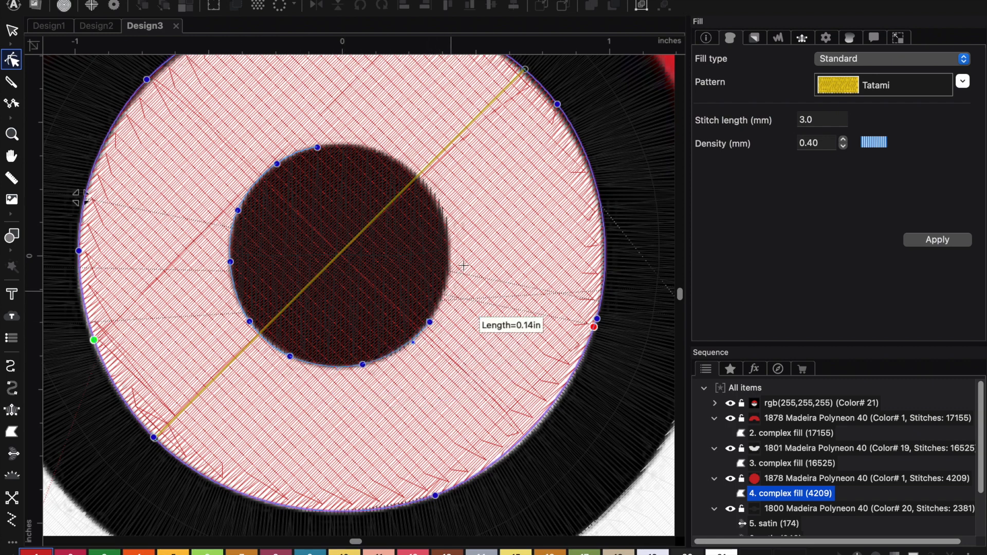
left_click(449, 257)
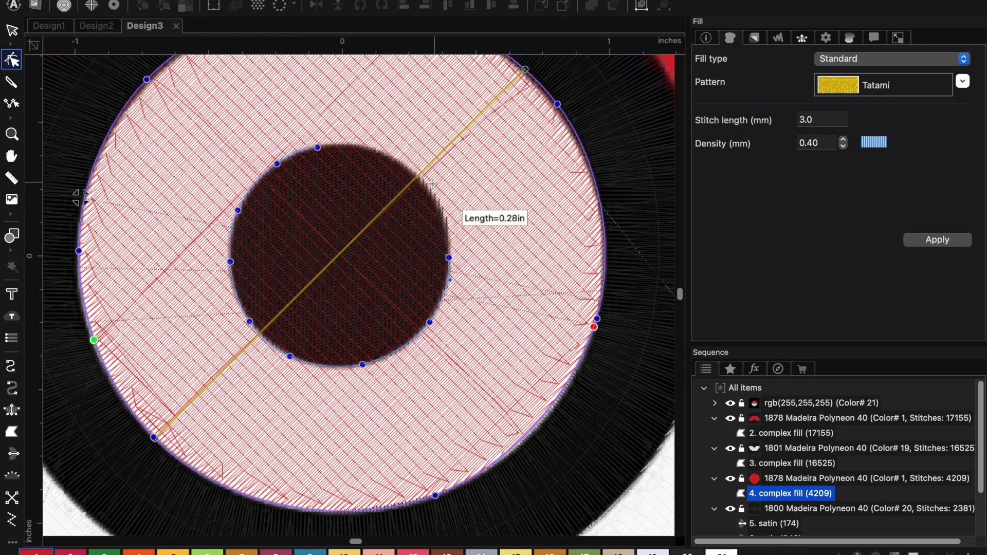
left_click(372, 147)
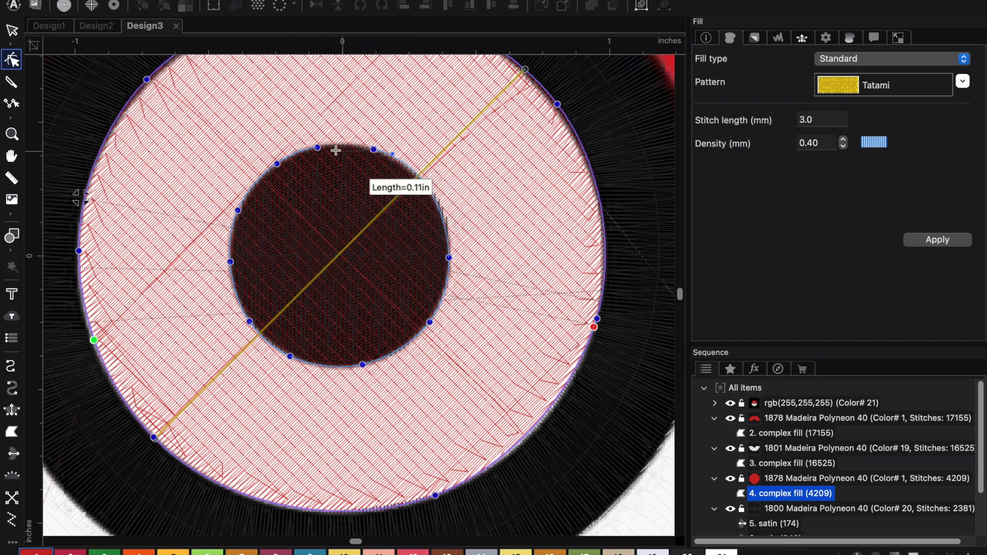
left_click(318, 148)
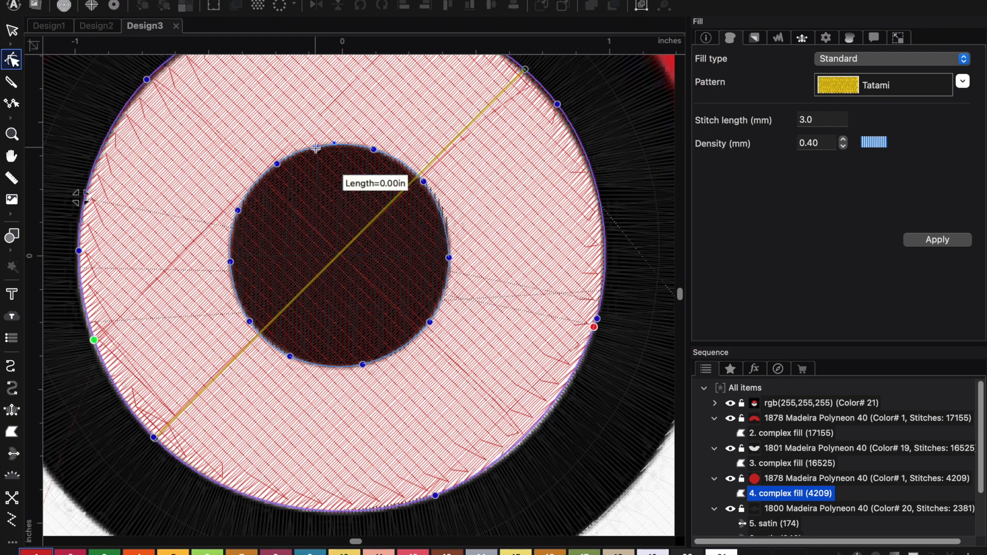
key("Return")
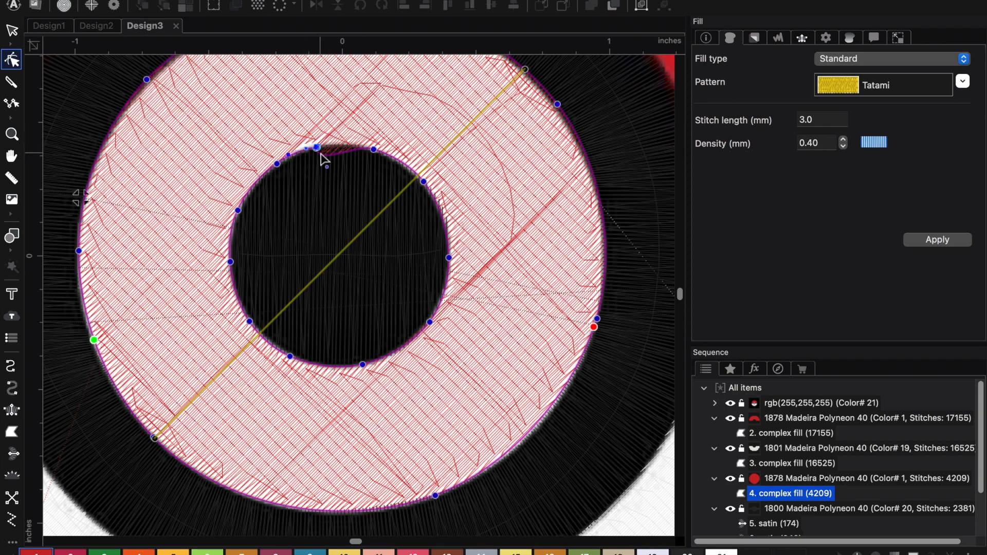
Reposition the hole outline's upper-left closing node so it sits on the black centre circle's edge
left_click_drag(317, 148, 318, 129)
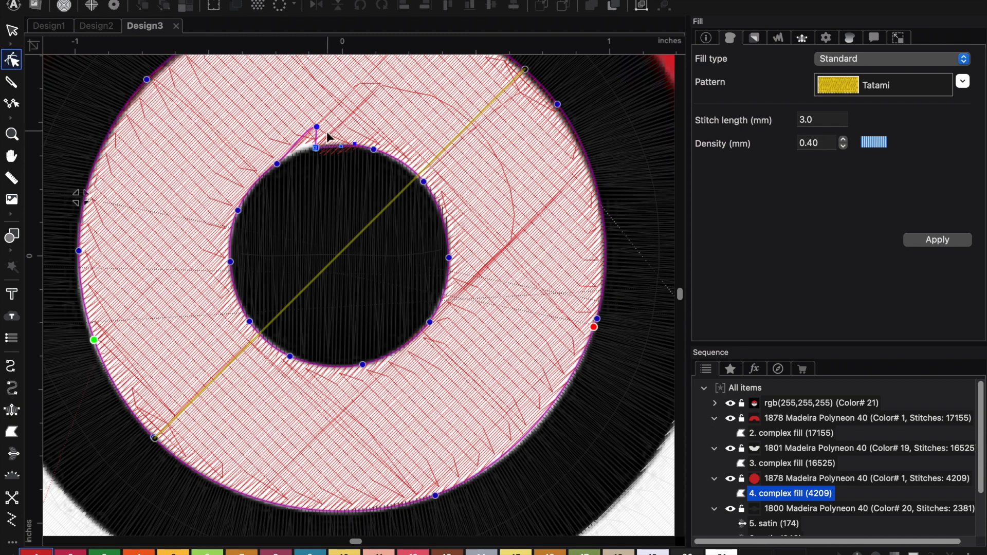
left_click_drag(315, 135, 316, 149)
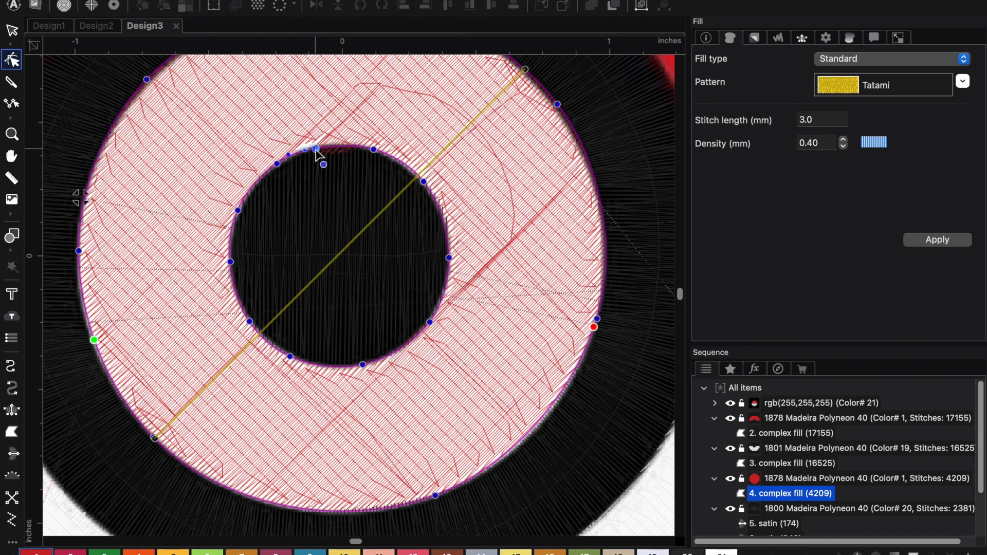
left_click_drag(316, 150, 316, 151)
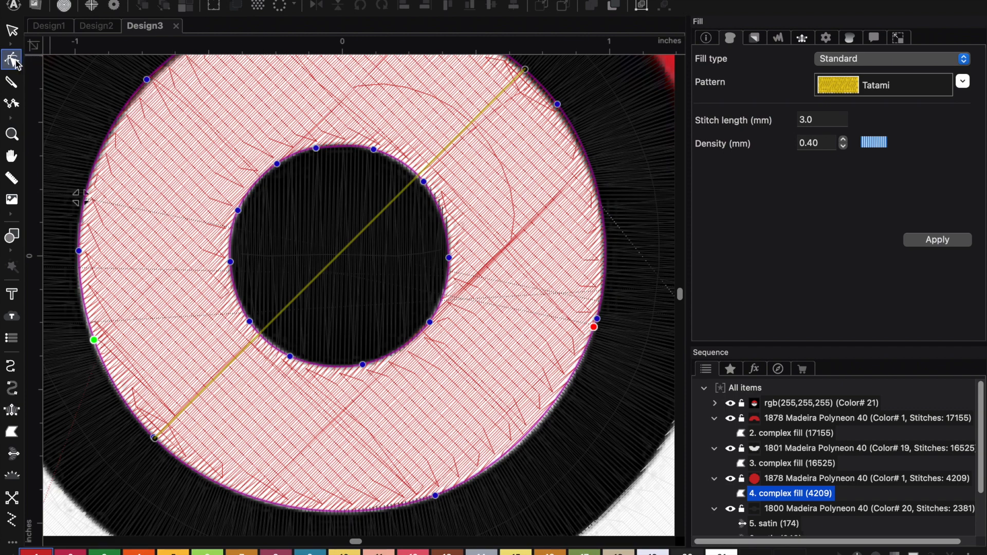
Examine the red ring's inner edge against the black centre satin in the realistic stitch view, with the black thread group selected
left_click(12, 29)
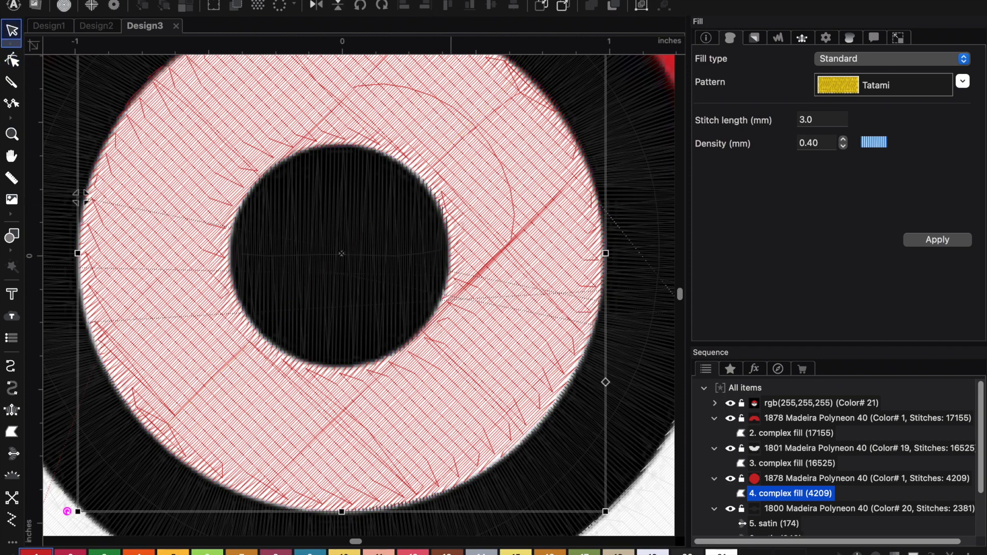
scroll(525, 354, "down", 2)
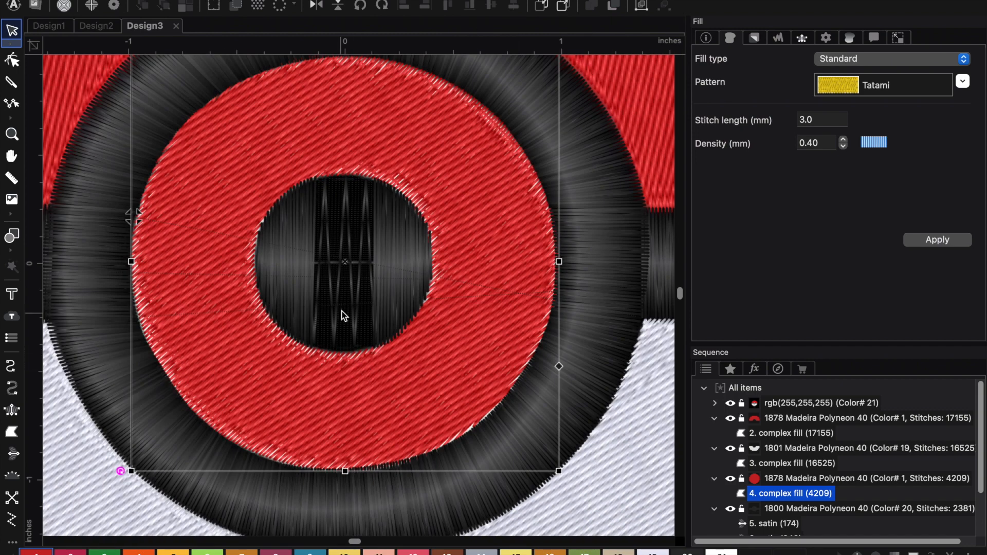
scroll(357, 306, "up", 2)
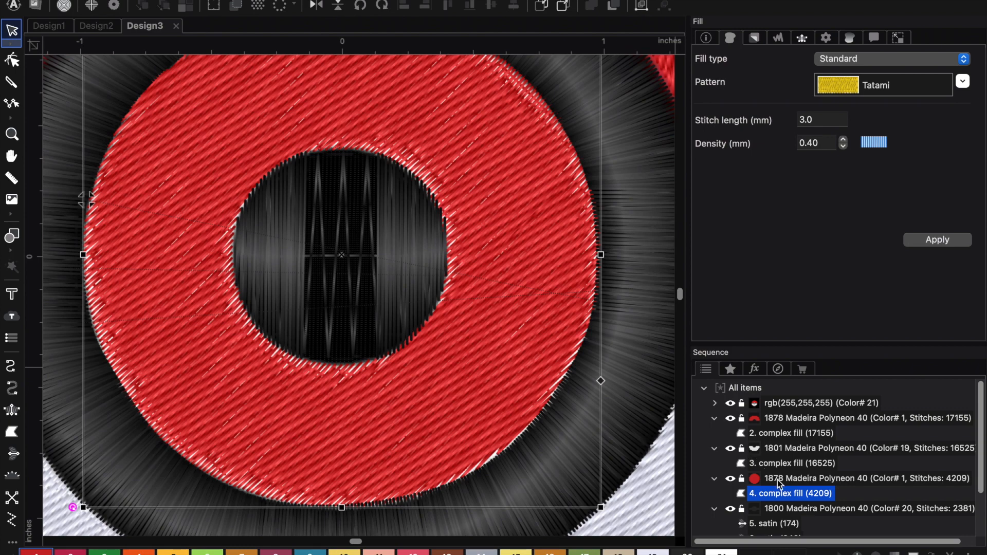
left_click(774, 510)
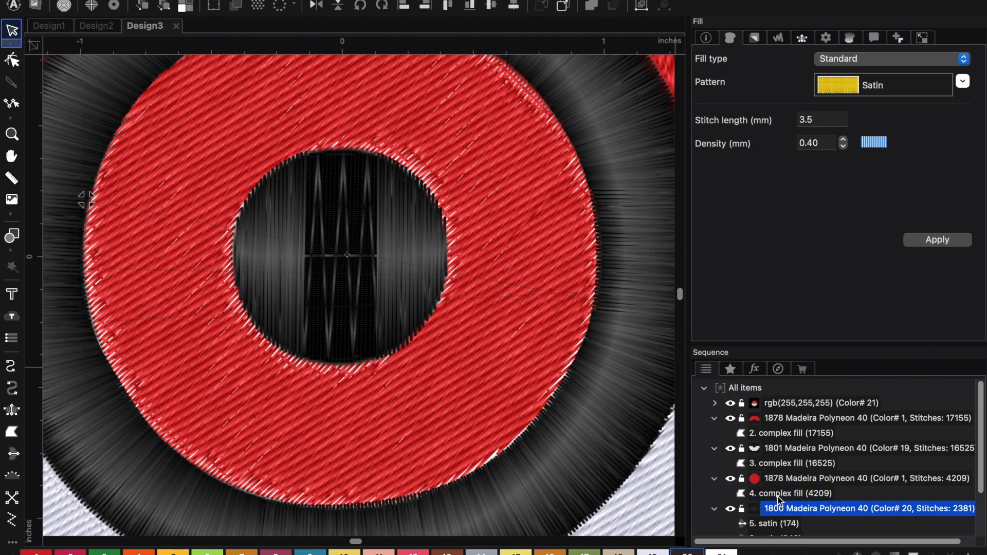
scroll(779, 495, "down", 3)
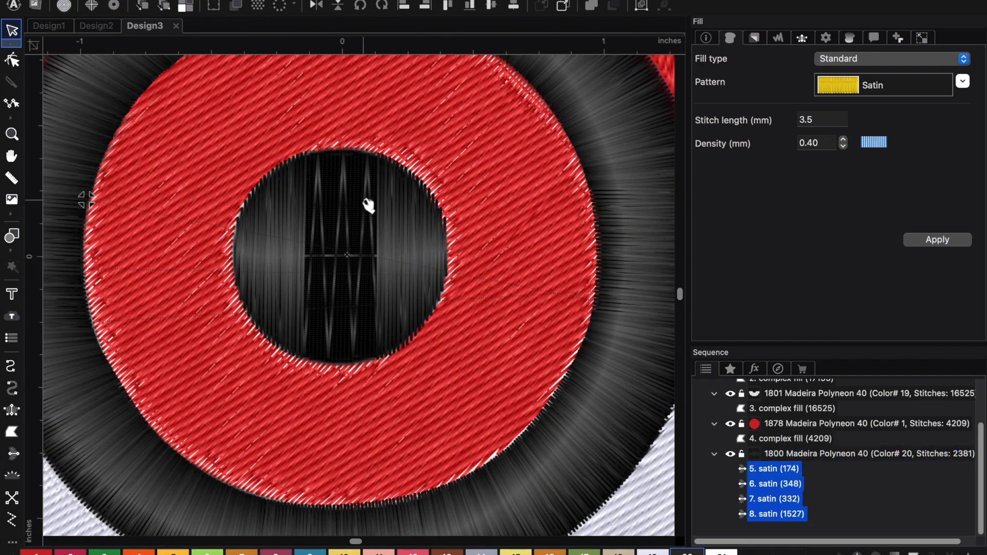
scroll(293, 296, "up", 3)
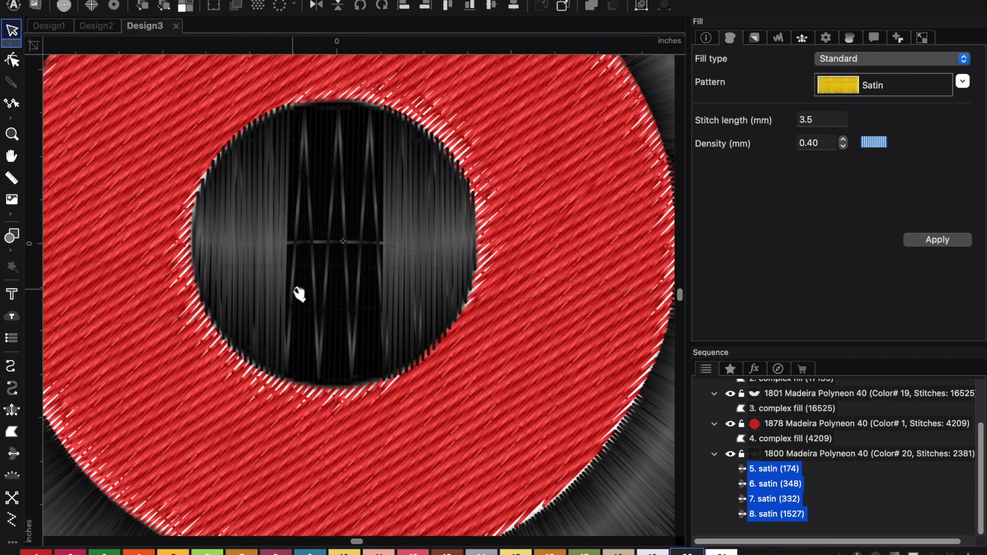
scroll(299, 294, "down", 1)
Try moving the two bottom nodes of the red ring's hole slightly inward, and undo the change
left_click(354, 95)
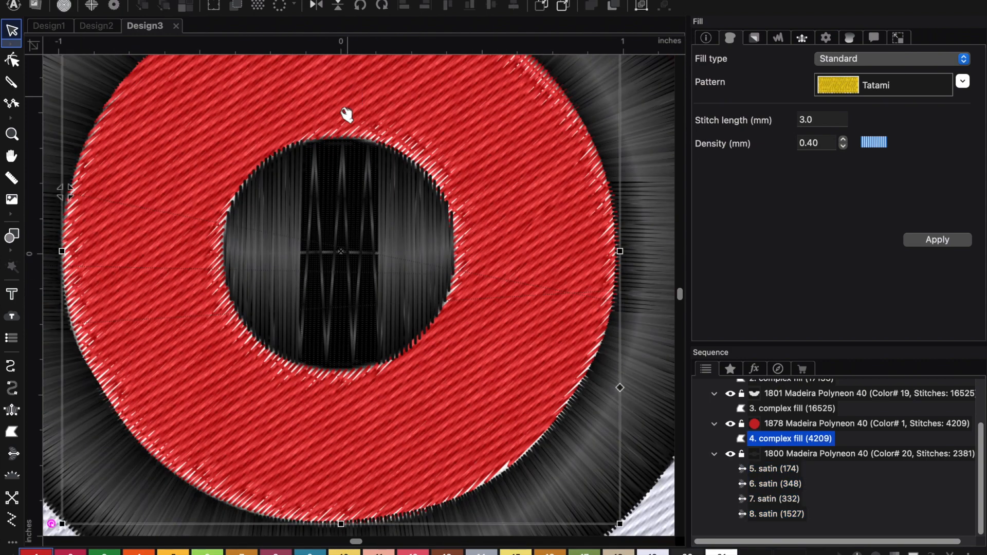
left_click(12, 62)
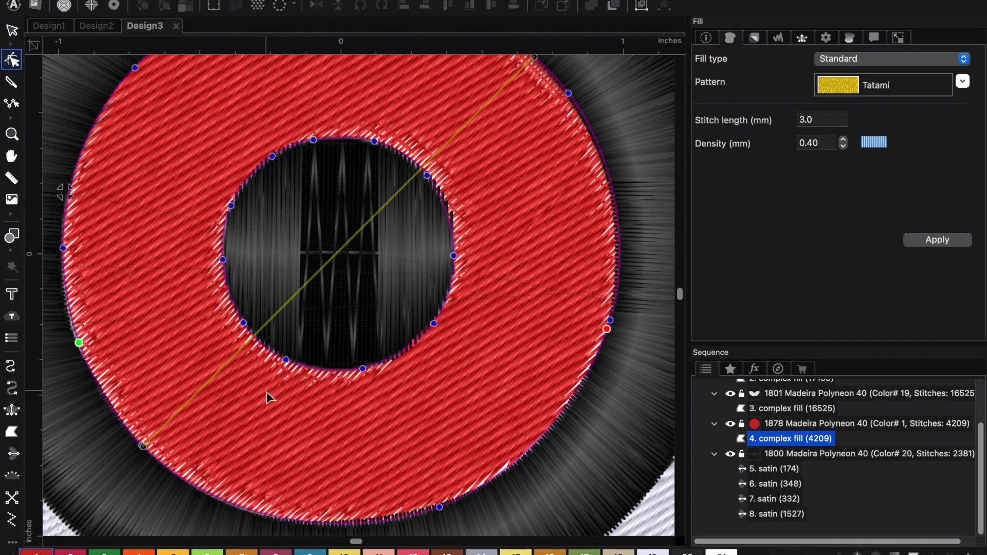
left_click(287, 358)
left_click_drag(363, 369, 365, 366)
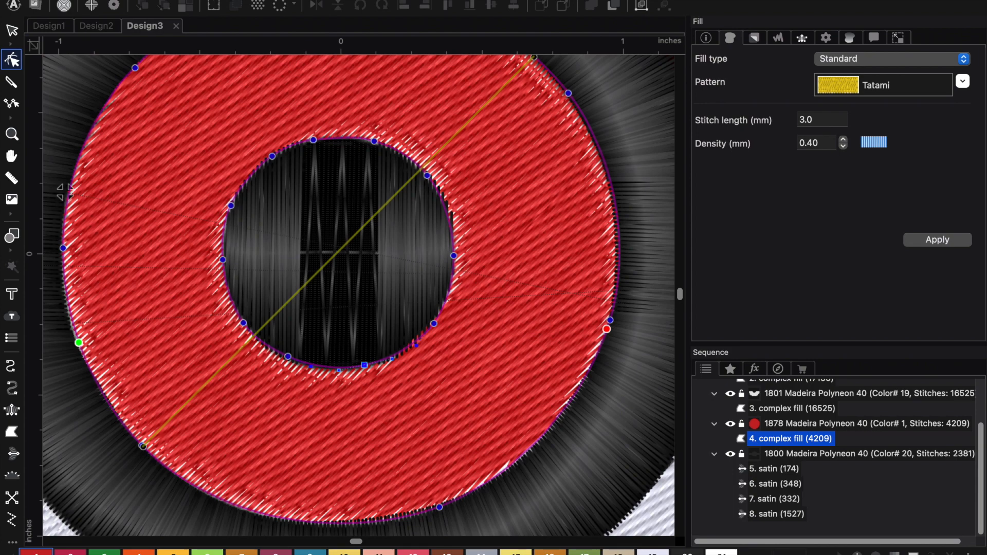
key("super+z")
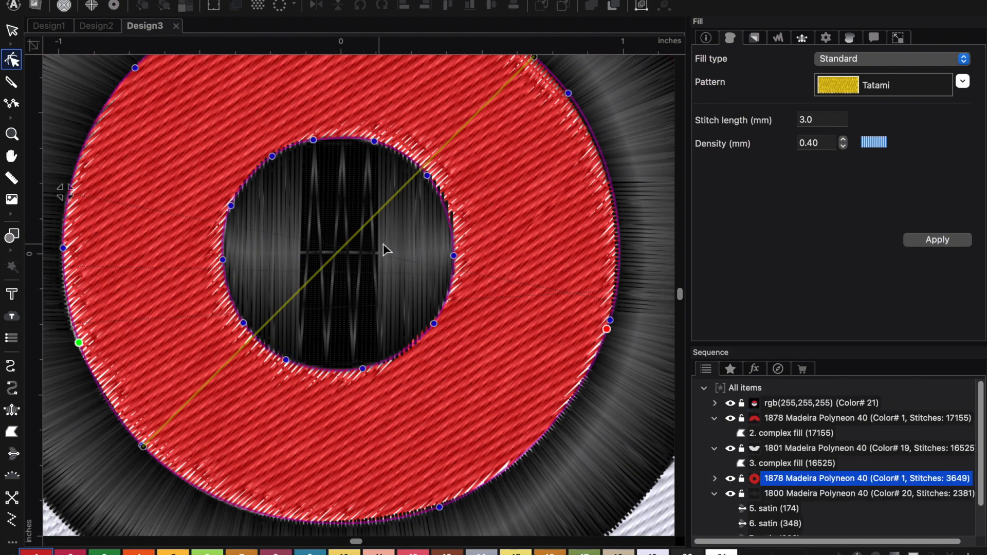
Enlarge the black centre satin circle on all sides so that it overlaps the red ring's inner edge
left_click(398, 240)
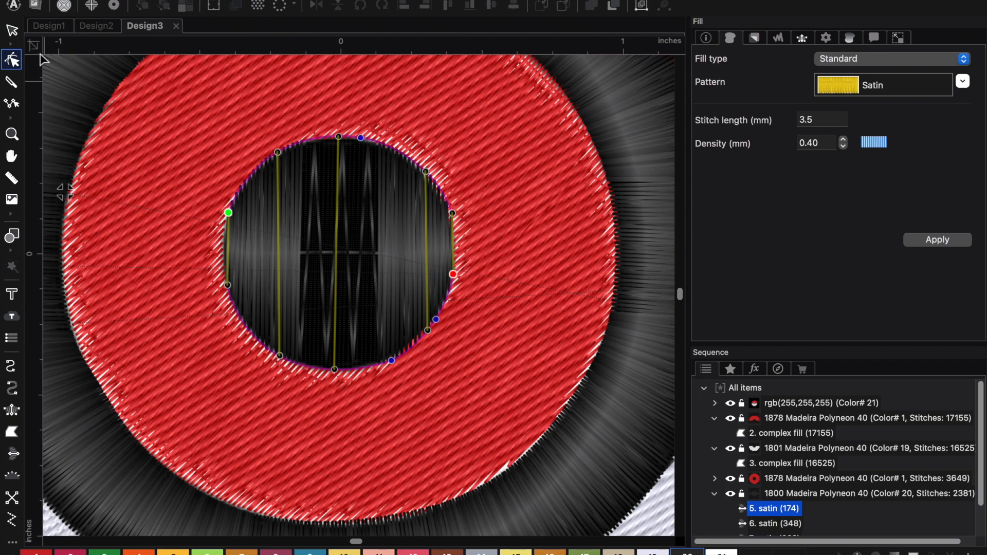
left_click(12, 30)
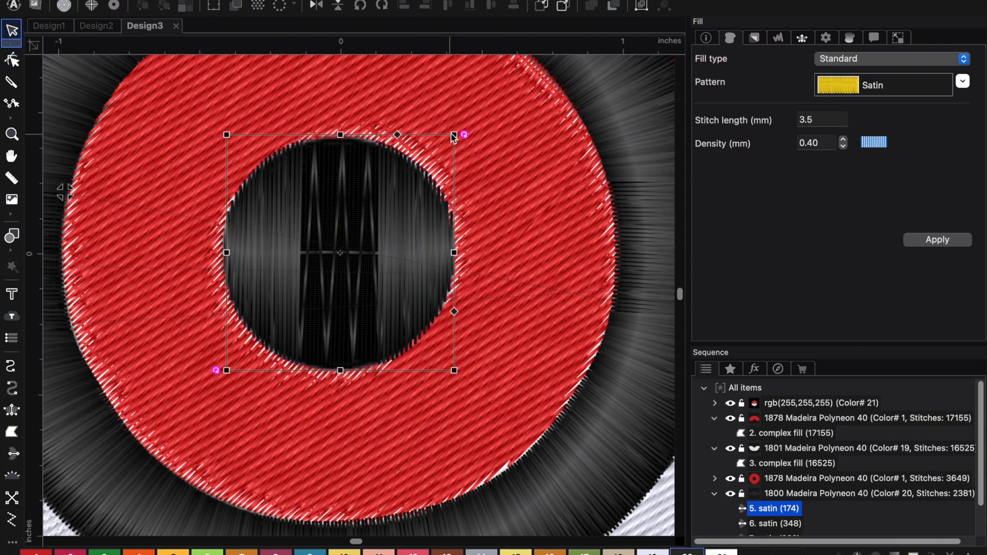
left_click_drag(454, 134, 470, 120)
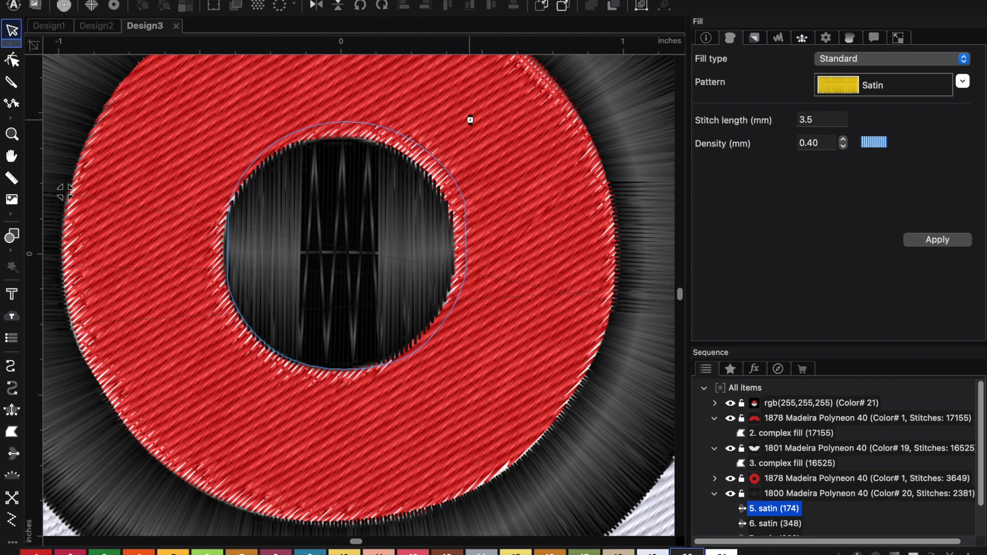
left_click_drag(226, 370, 212, 385)
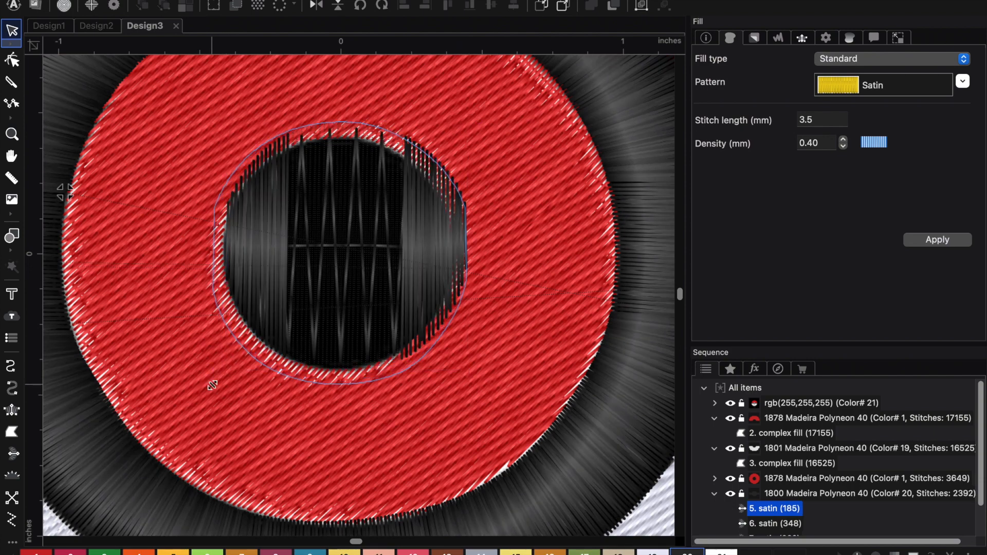
scroll(369, 359, "down", 5)
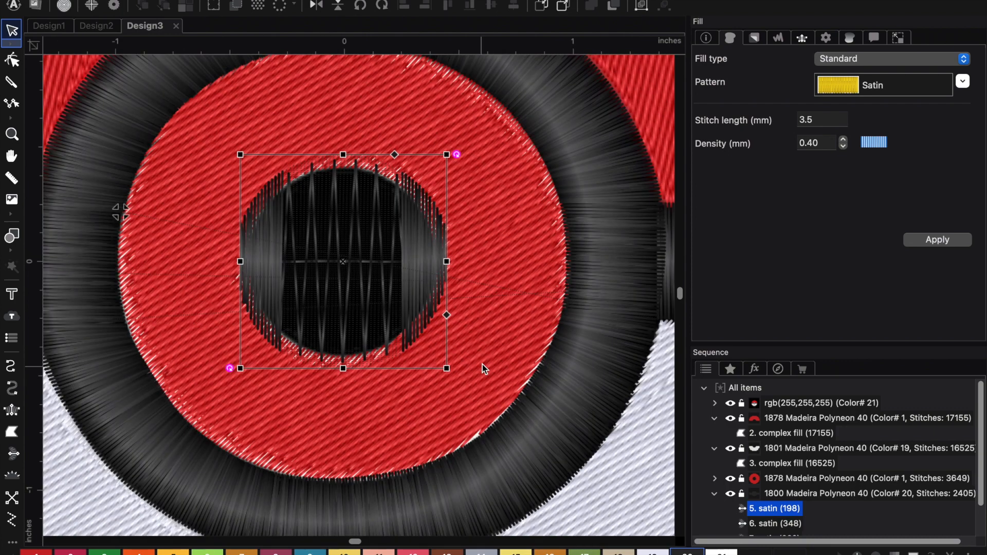
left_click_drag(346, 181, 346, 177)
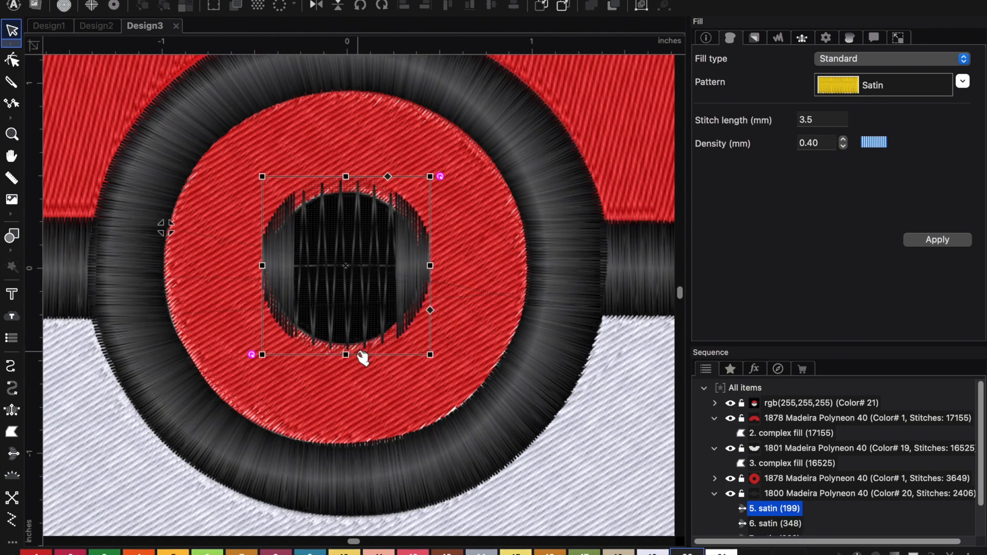
left_click_drag(346, 354, 344, 362)
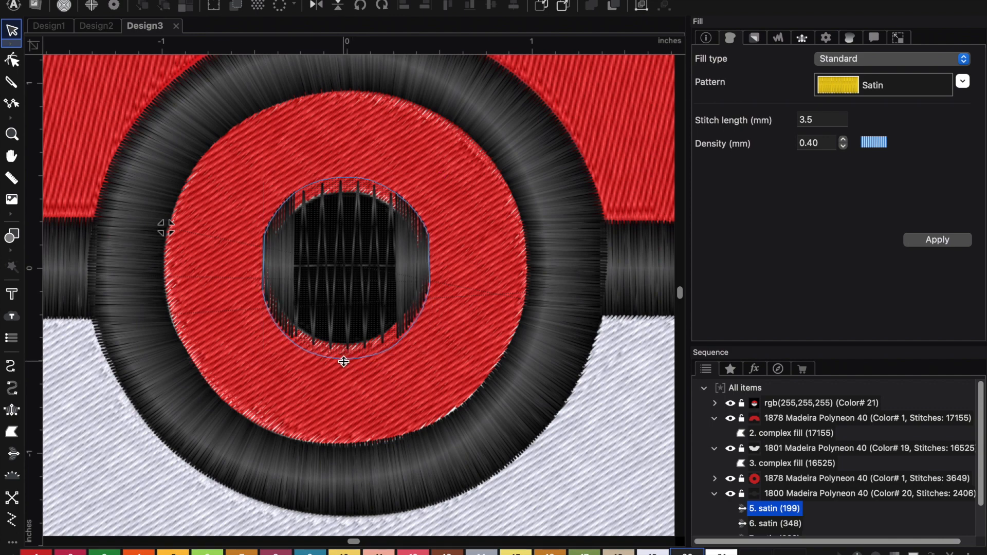
Examine the enlarged centre circle's overlap in the flat and realistic stitch views, close up and across the whole design
scroll(419, 210, "down", 3)
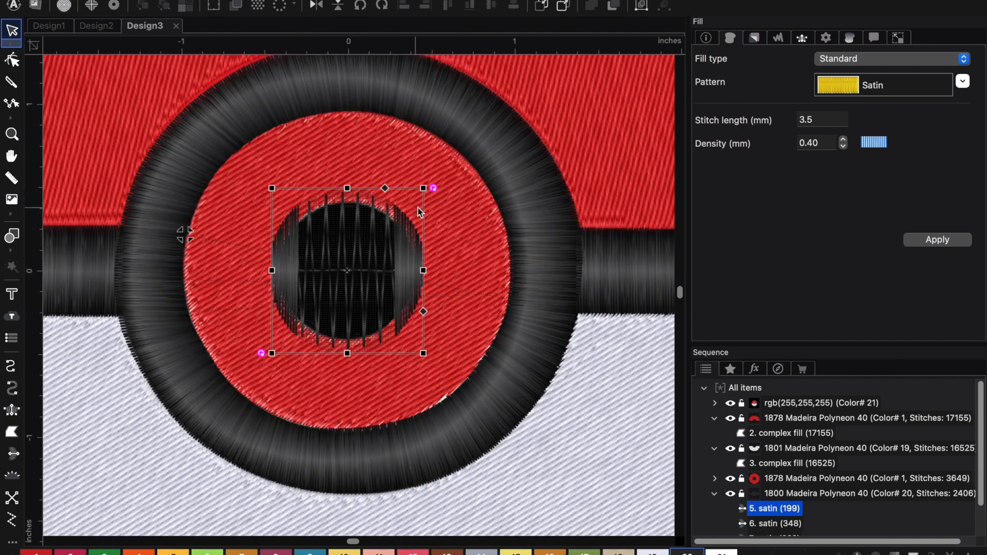
scroll(426, 196, "down", 1)
key("3")
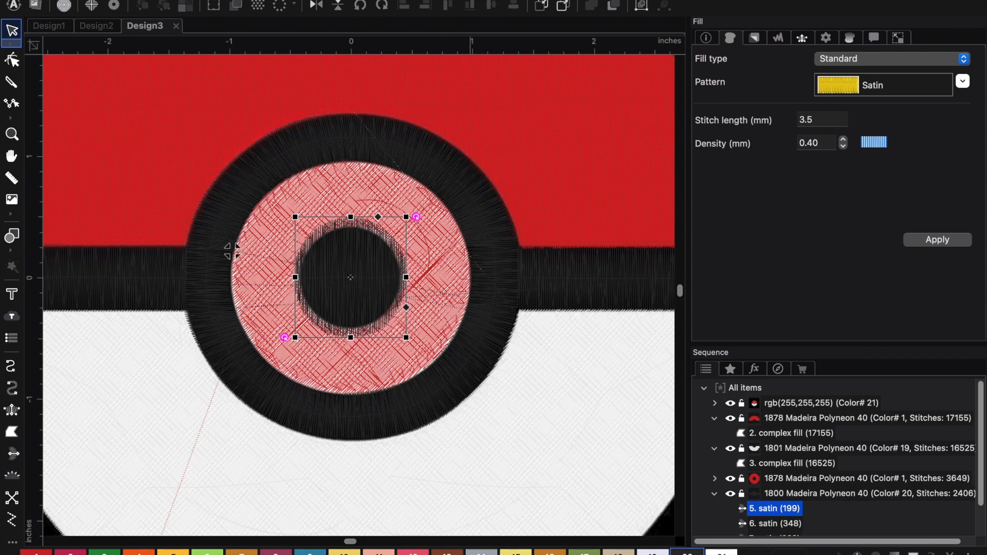
key("3")
scroll(411, 187, "down", 5)
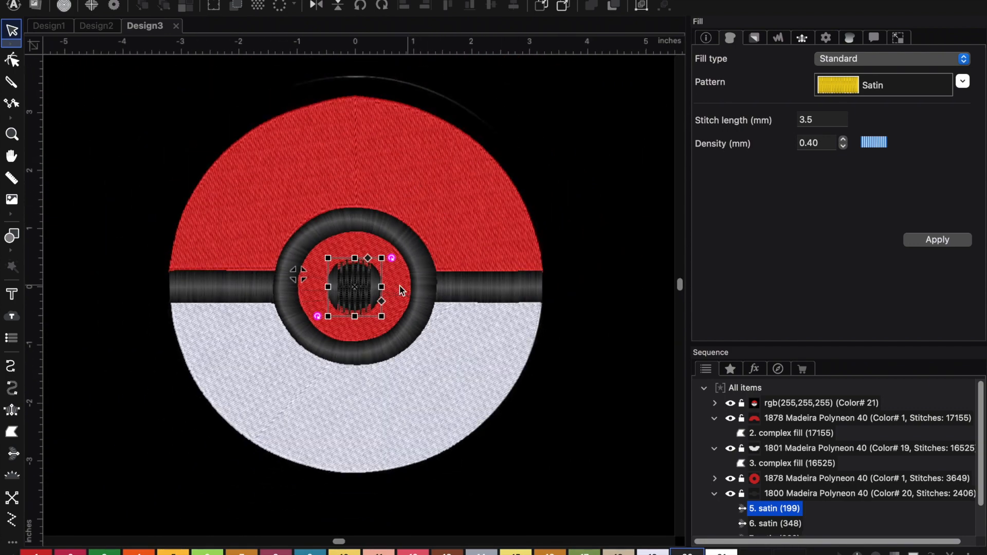
scroll(333, 291, "up", 2)
scroll(334, 291, "up", 1)
left_click(12, 60)
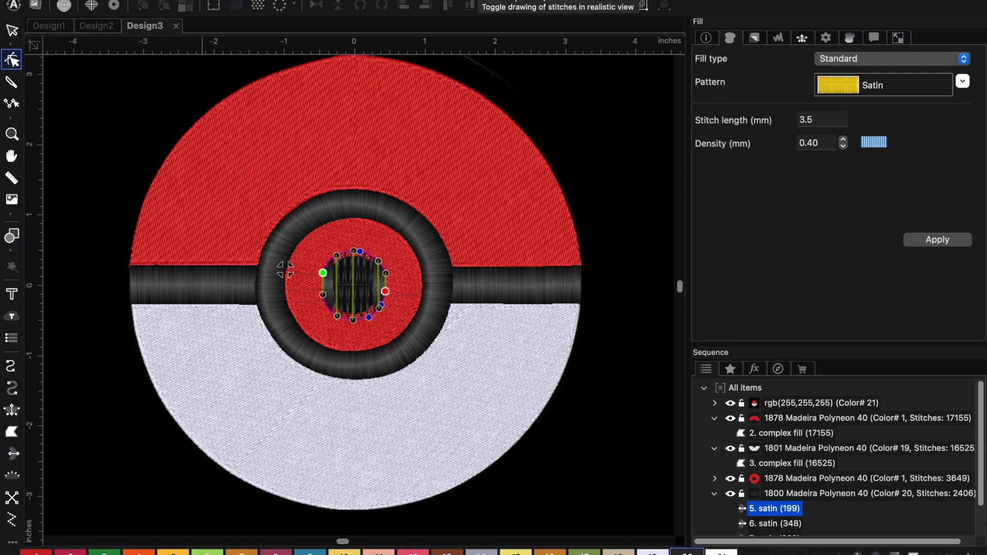
scroll(394, 208, "up", 3)
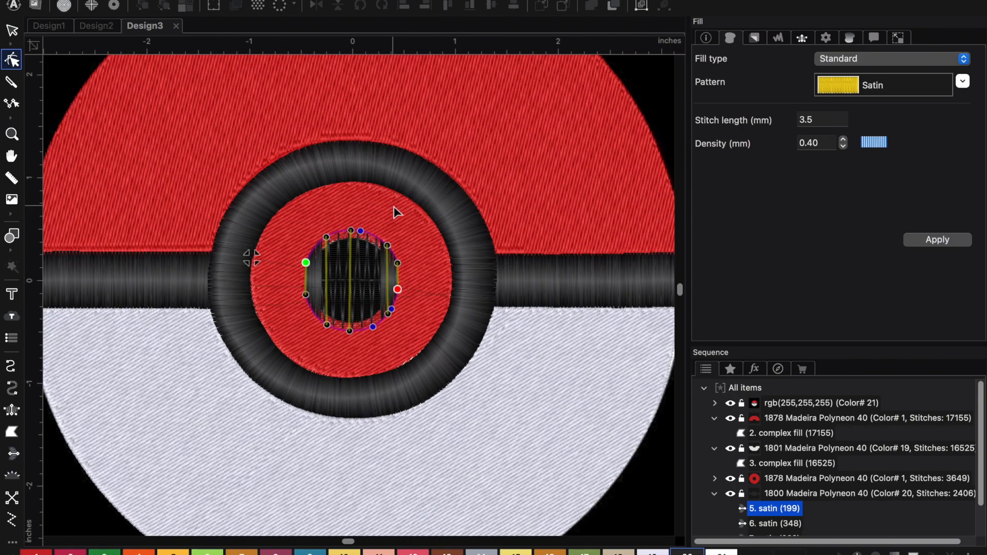
scroll(395, 208, "down", 3)
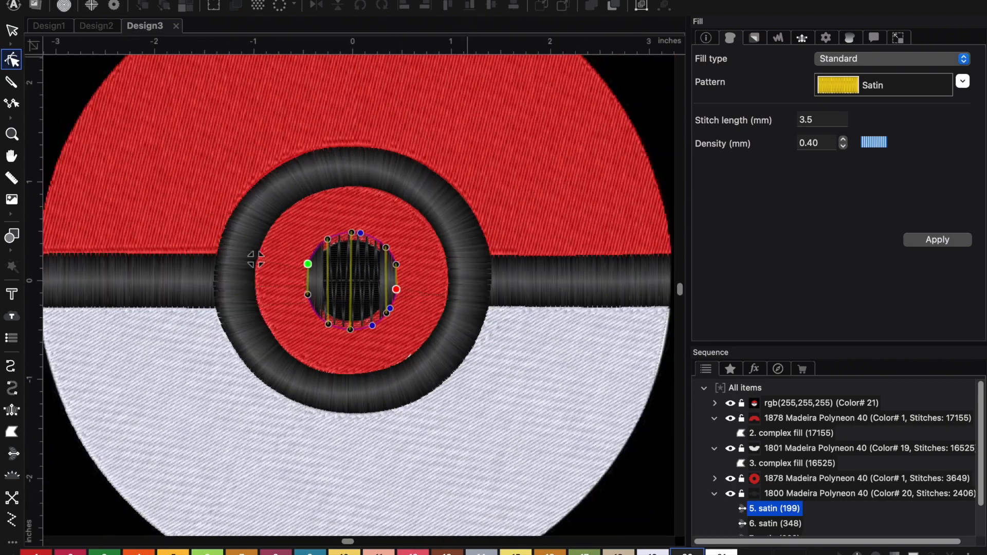
scroll(475, 289, "down", 3)
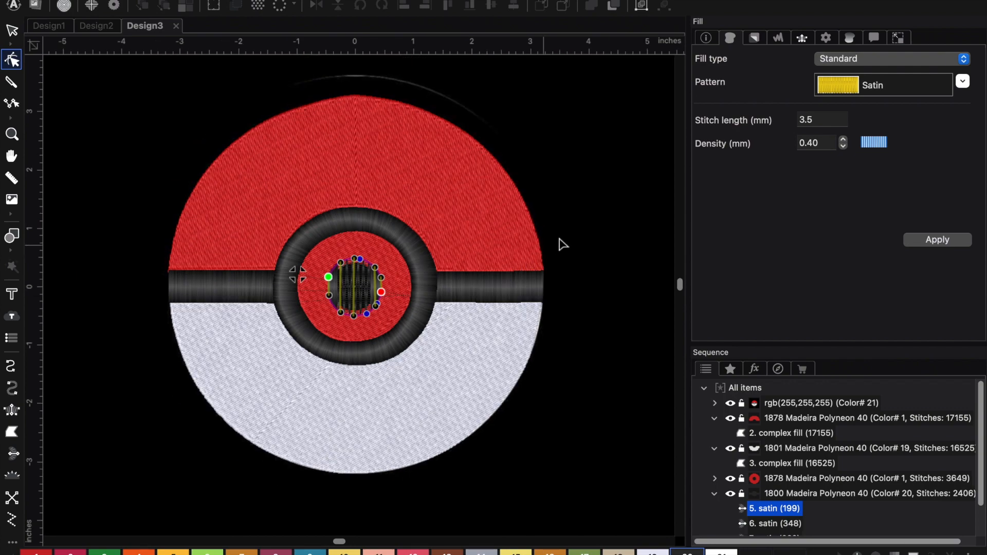
left_click(567, 242)
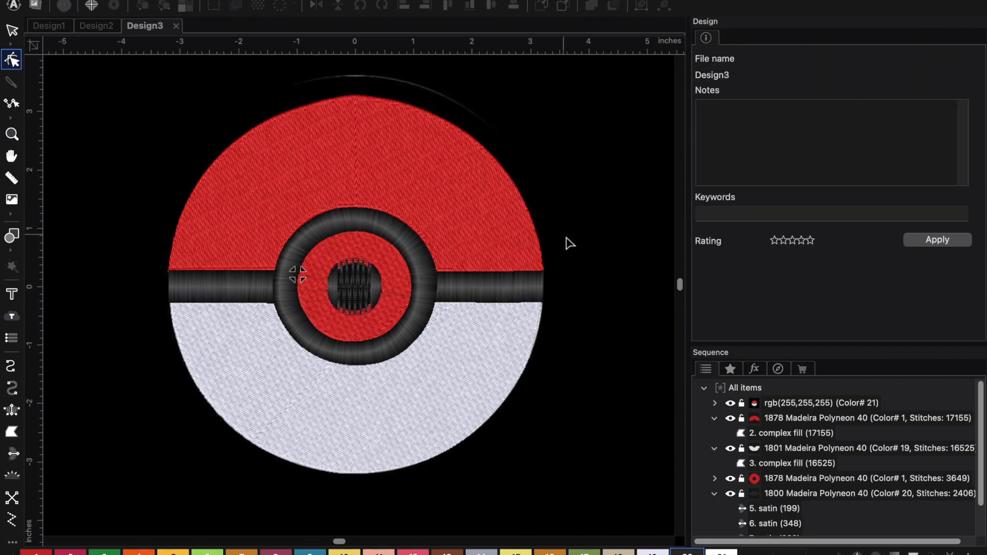
Check the centre circle's satin and move the background artwork image off the stitched design, to its lower right
scroll(567, 242, "up", 2)
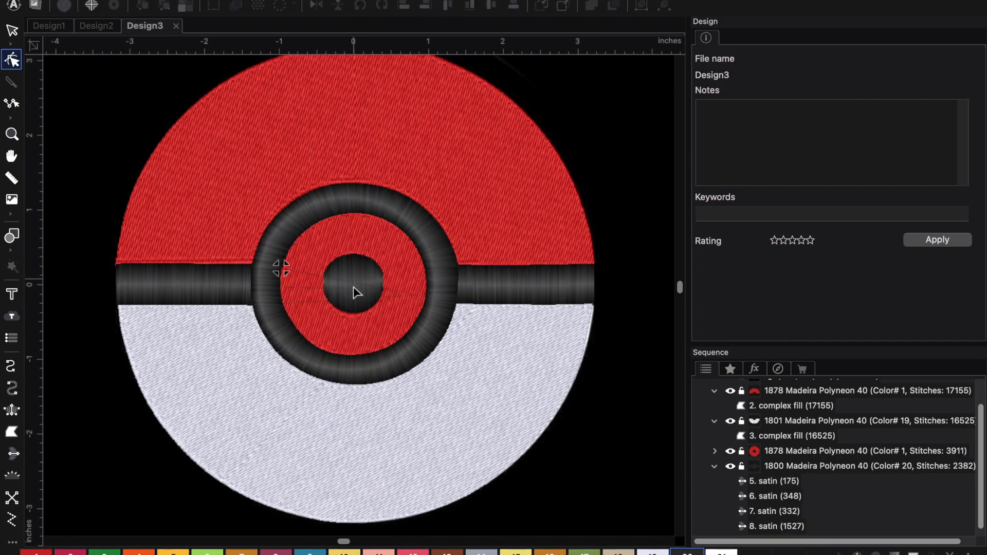
scroll(358, 286, "up", 2)
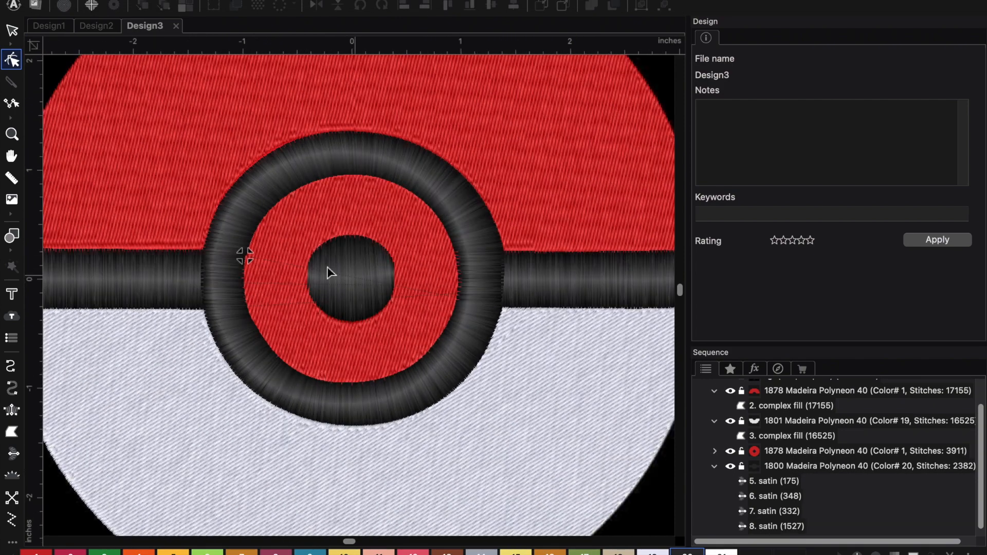
left_click(13, 32)
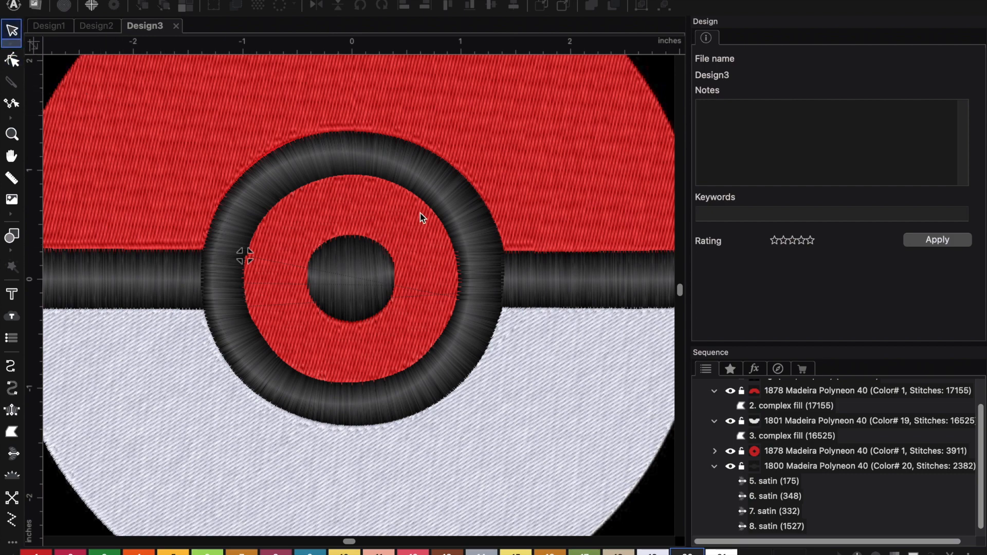
left_click(370, 264)
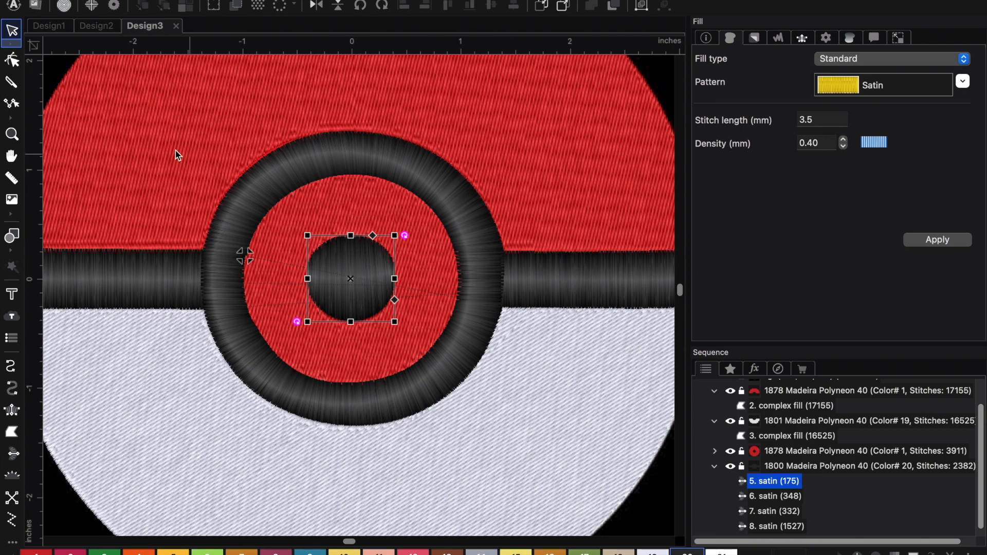
scroll(244, 208, "down", 3)
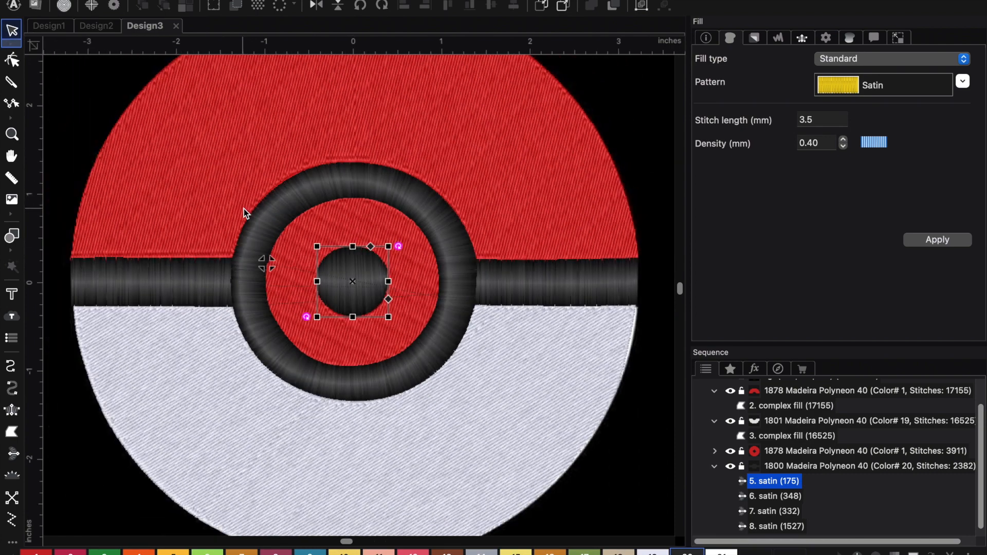
scroll(243, 212, "down", 2)
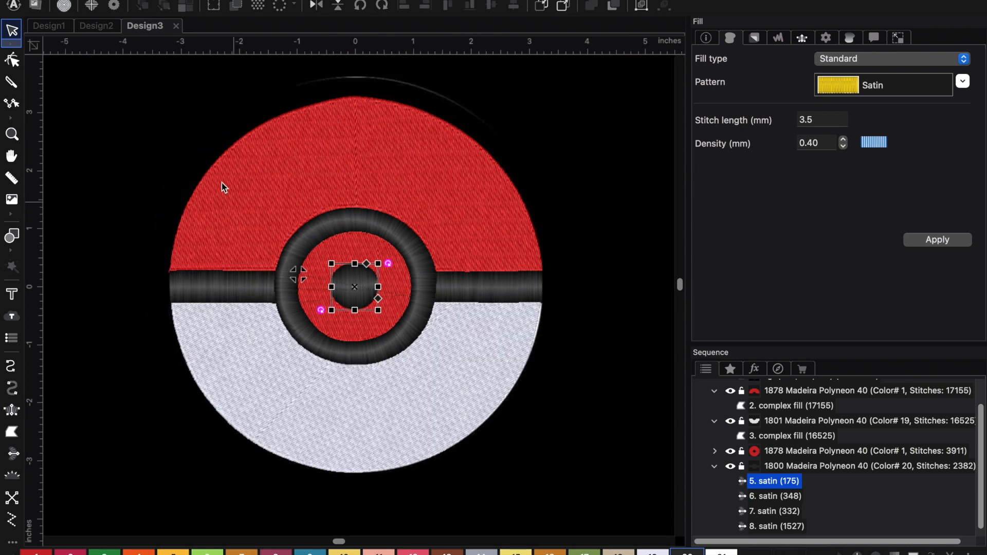
left_click_drag(153, 76, 763, 372)
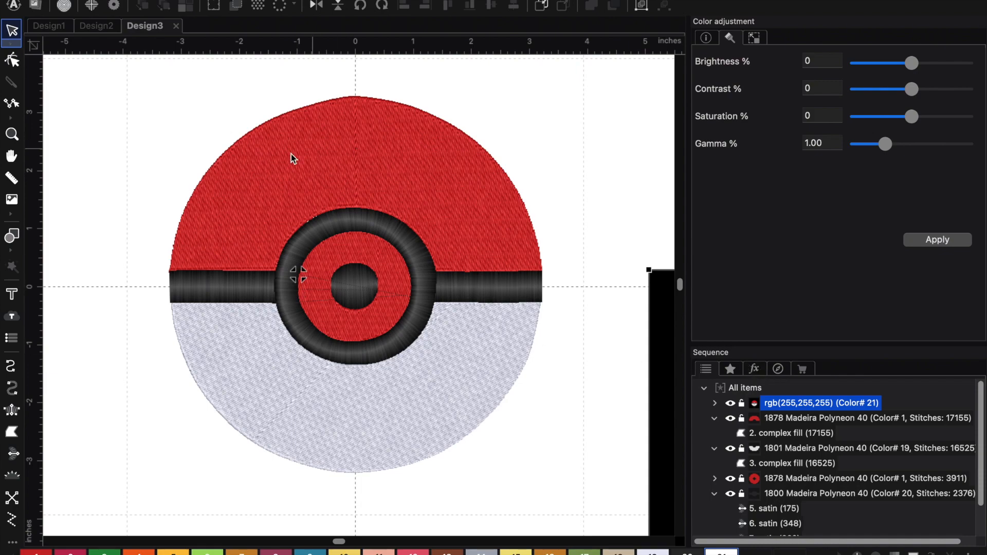
Round off the pointed peak of the upper red complex fill by adjusting the nodes at its top edge
scroll(230, 163, "up", 1)
scroll(153, 131, "down", 1)
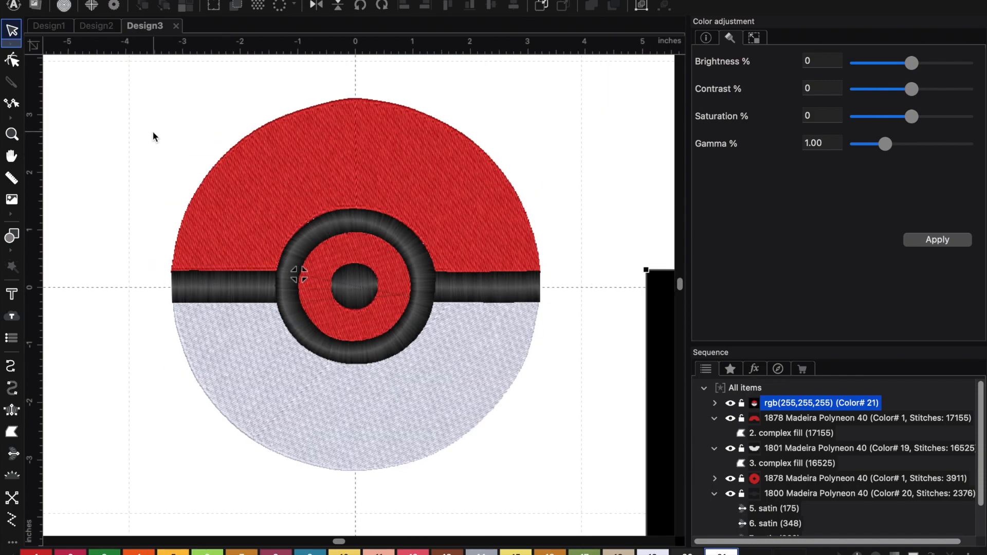
left_click(298, 133)
scroll(294, 136, "up", 1)
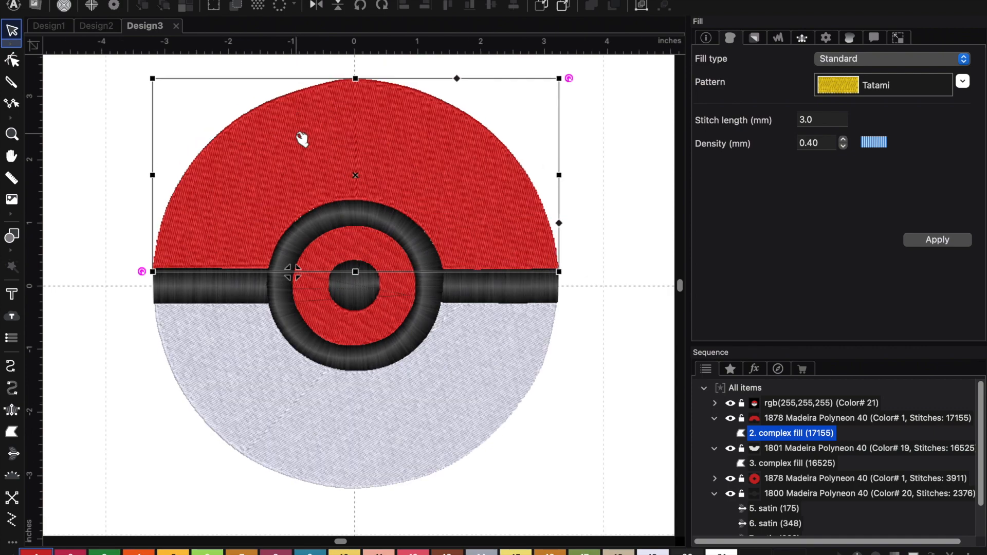
scroll(283, 131, "up", 5)
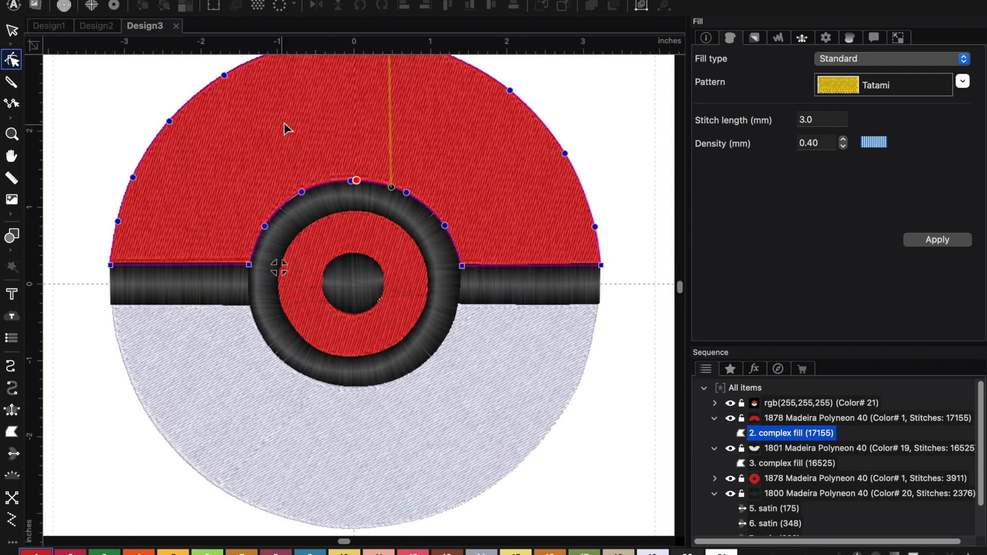
scroll(283, 122, "up", 5)
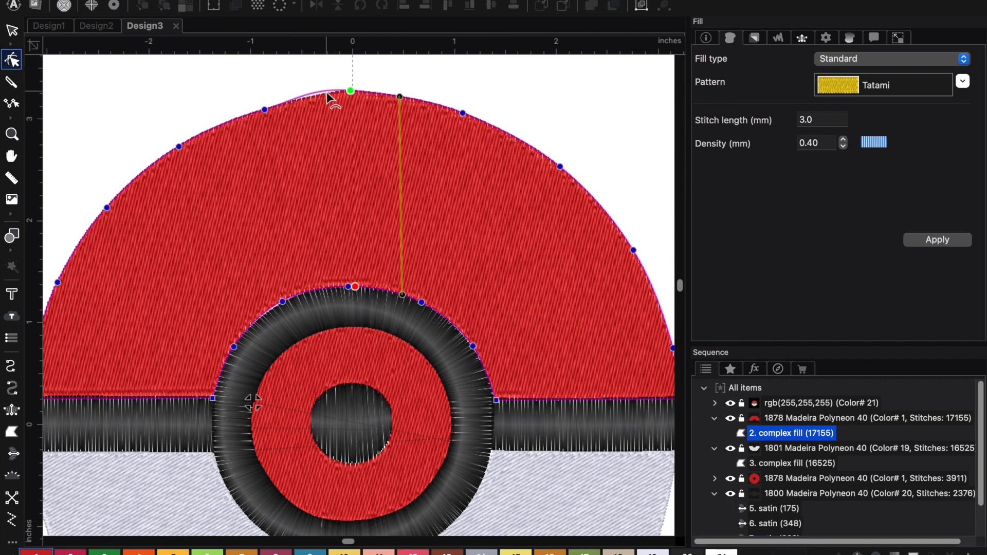
left_click(350, 91)
left_click_drag(341, 91, 320, 98)
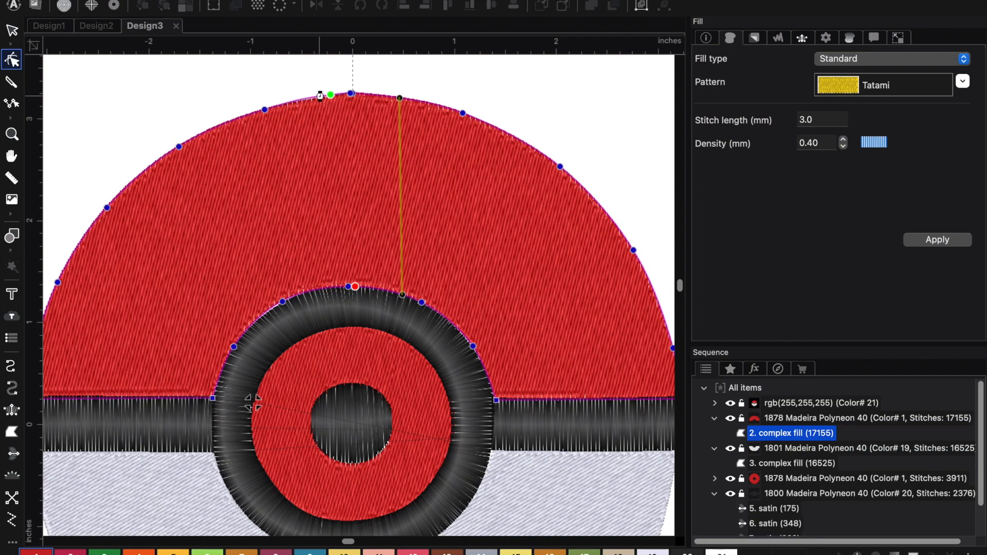
scroll(584, 107, "down", 3)
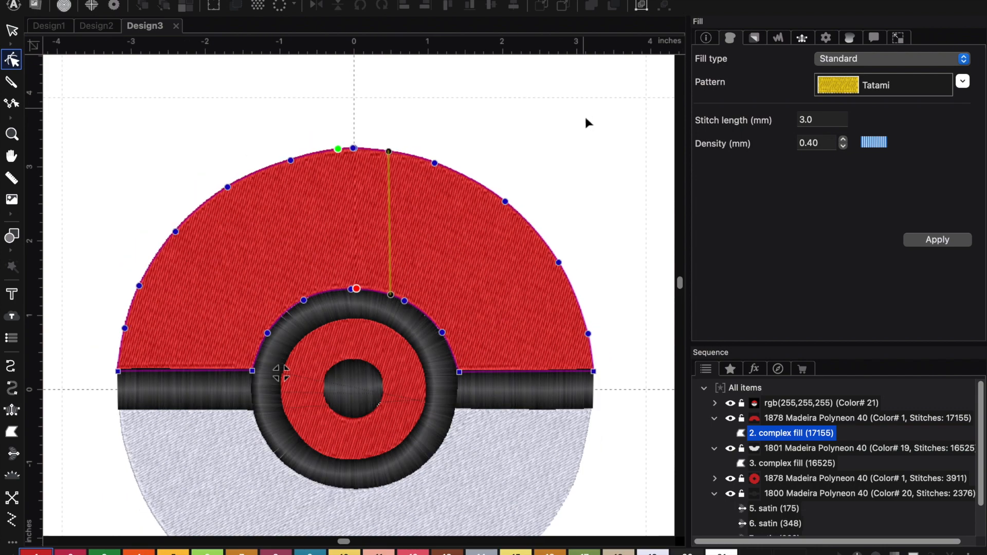
scroll(592, 132, "down", 3)
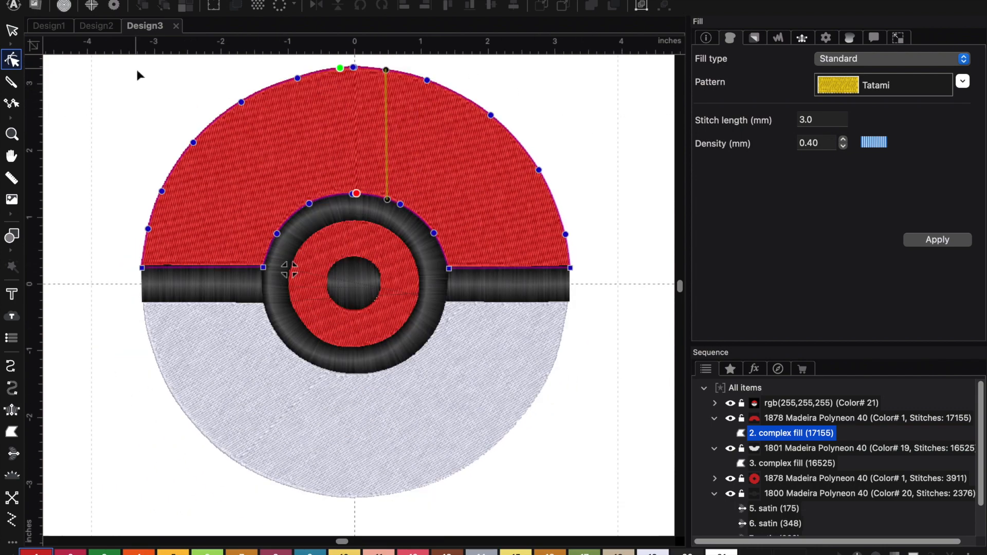
Select all the Poké Ball's stitched objects without the background image and group them
left_click(13, 32)
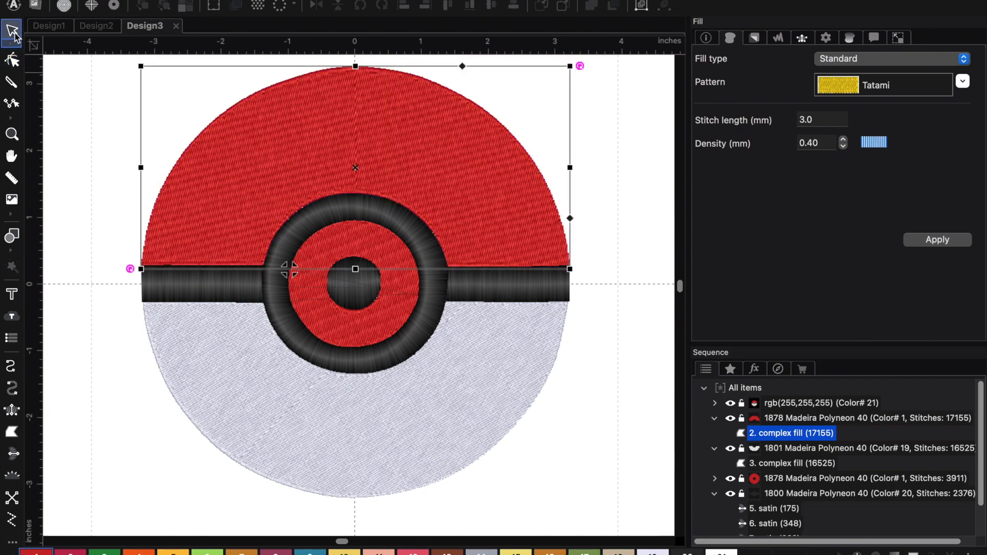
scroll(100, 161, "down", 3)
left_click_drag(132, 99, 549, 451)
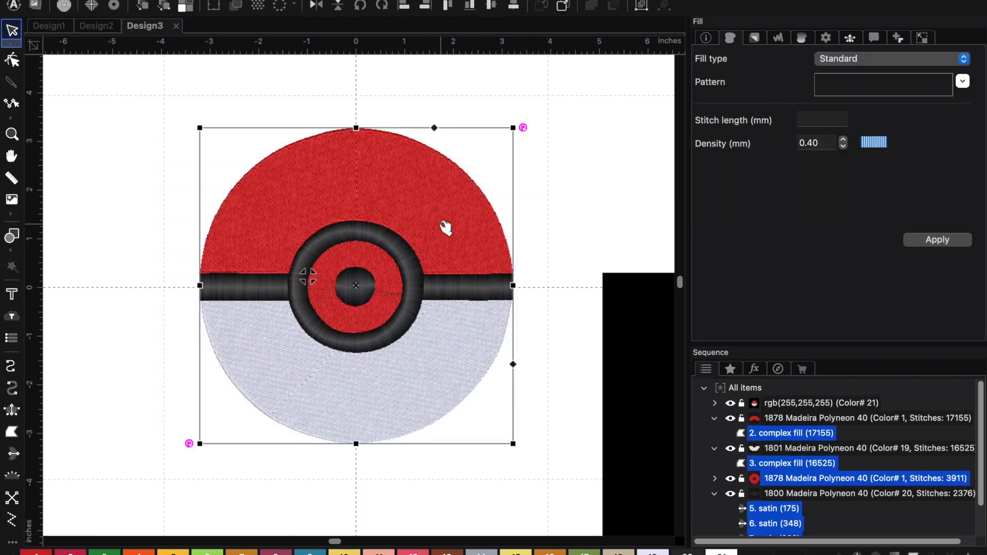
right_click(442, 227)
mouse_move(519, 368)
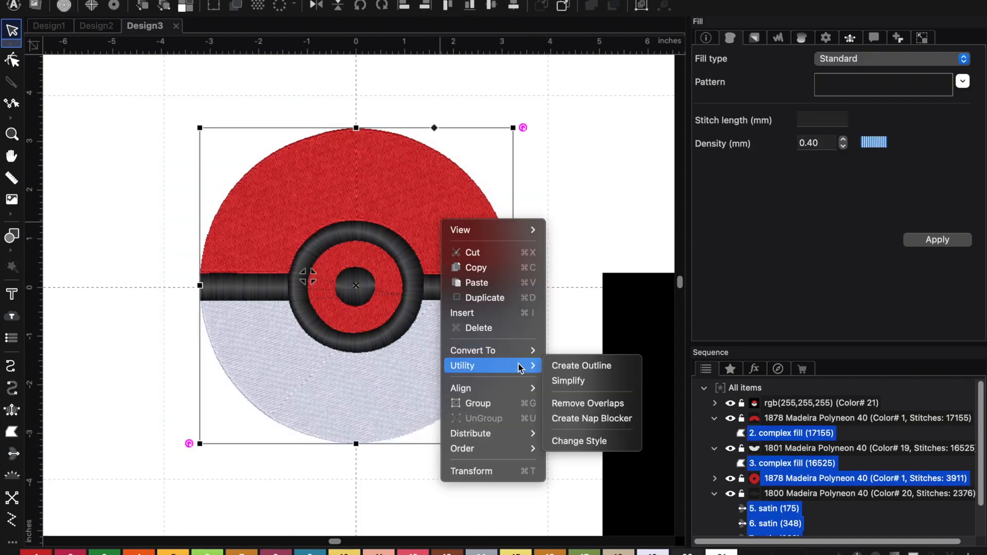
left_click(646, 9)
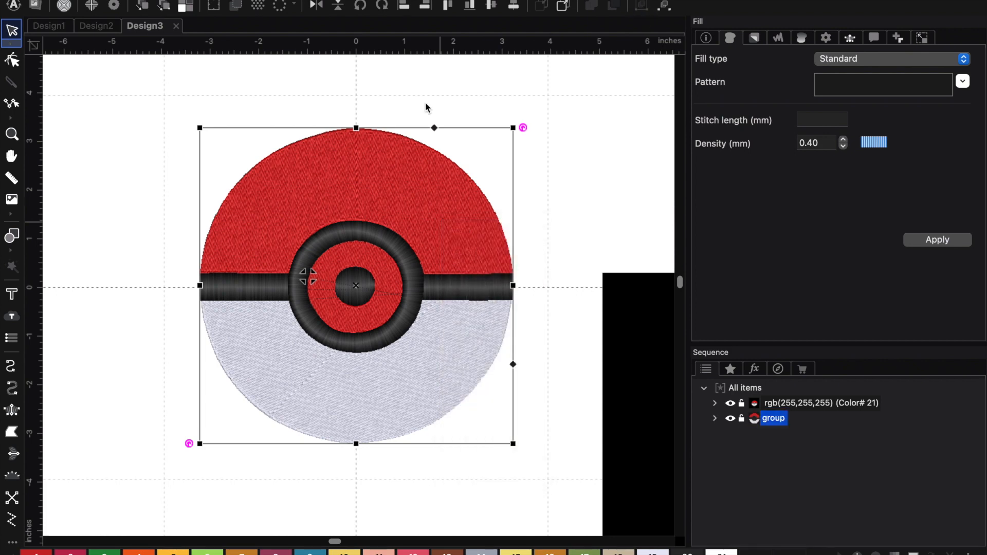
Create an outline of the grouped design at a distance of 0 in, with united outlines and bevel joins
right_click(248, 163)
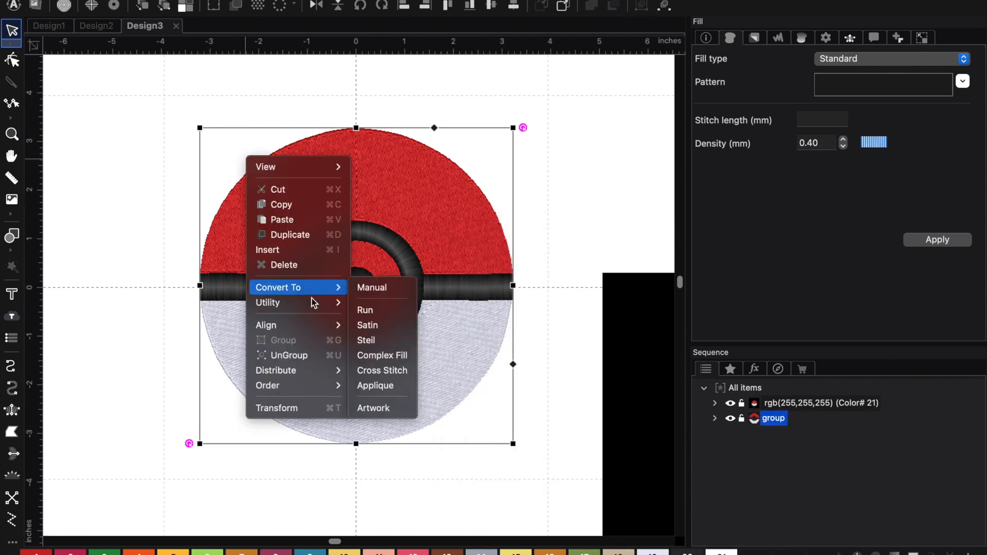
mouse_move(316, 306)
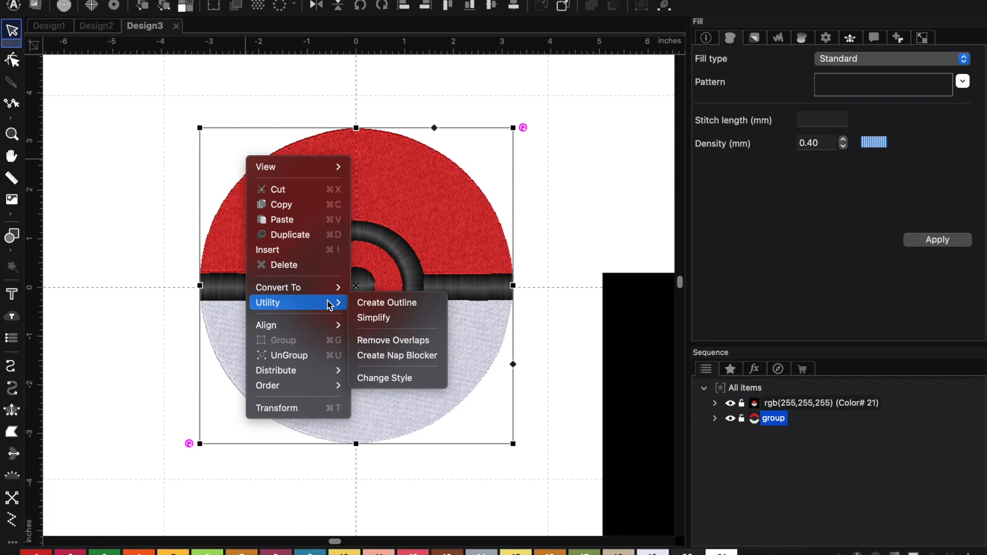
left_click(381, 303)
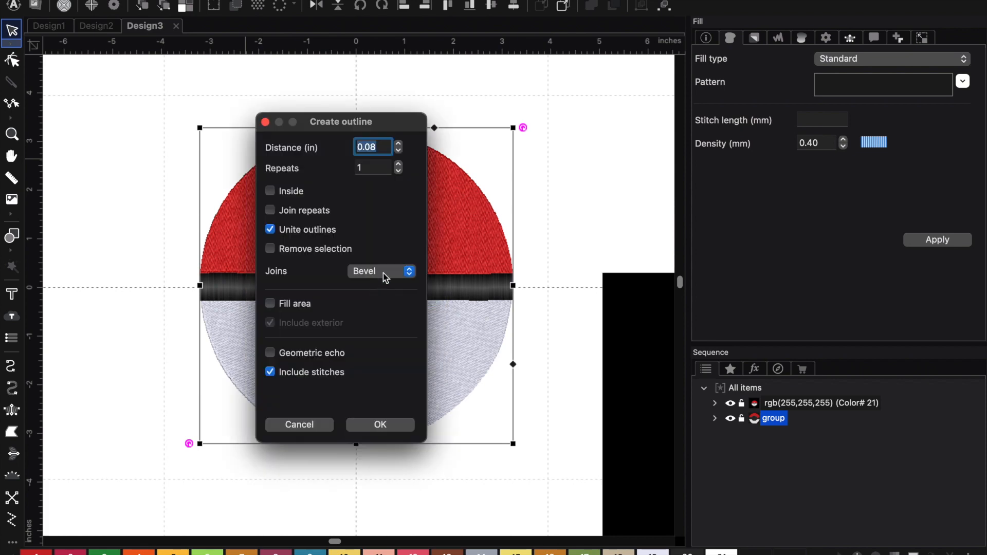
type("0")
left_click(376, 427)
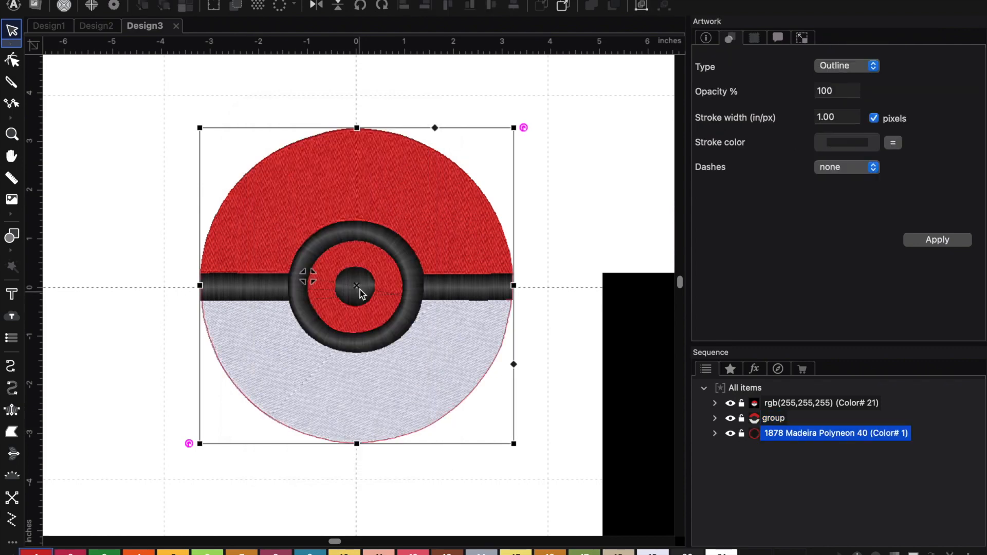
Move the new circular outline off the stitched design into the empty space to its upper left
scroll(362, 291, "down", 3)
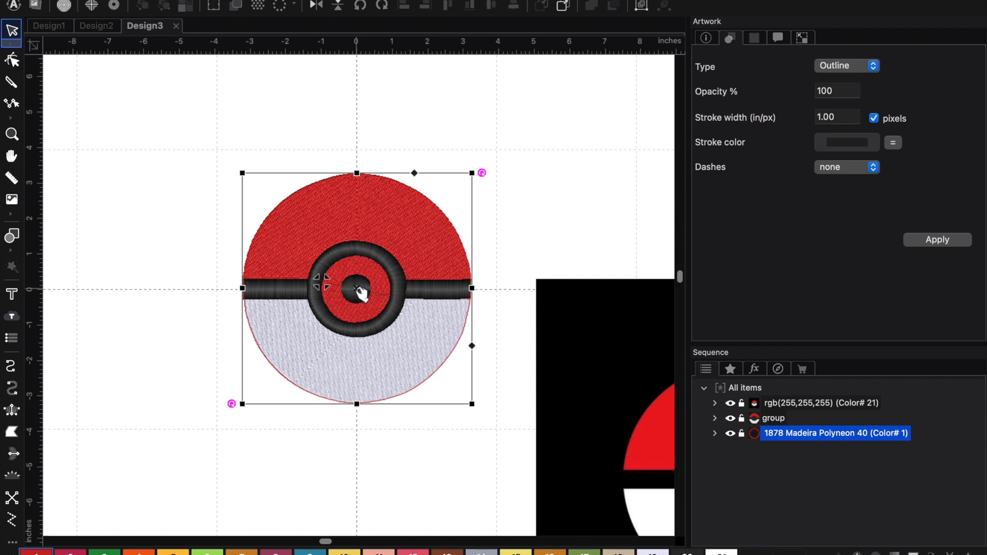
left_click_drag(362, 290, 139, 239)
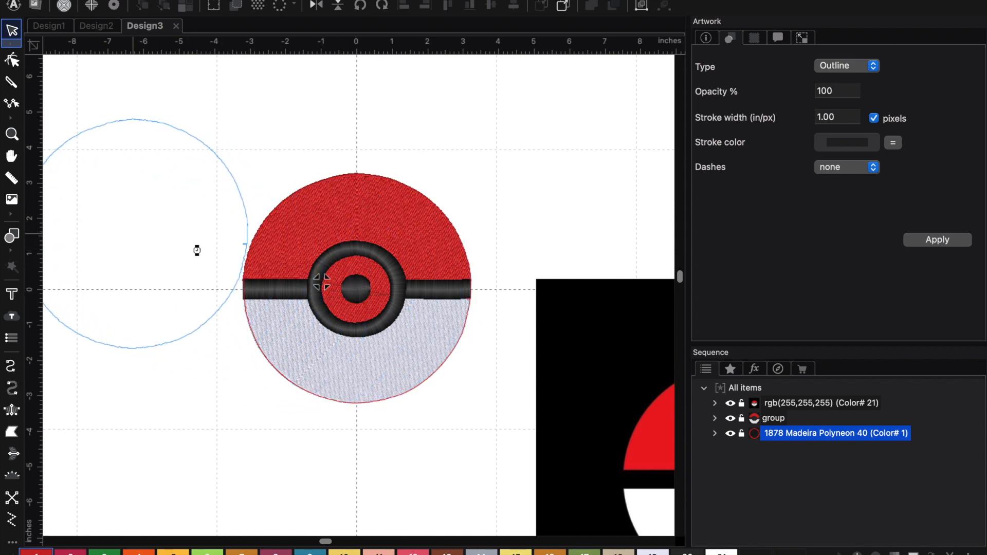
scroll(187, 273, "left", 2)
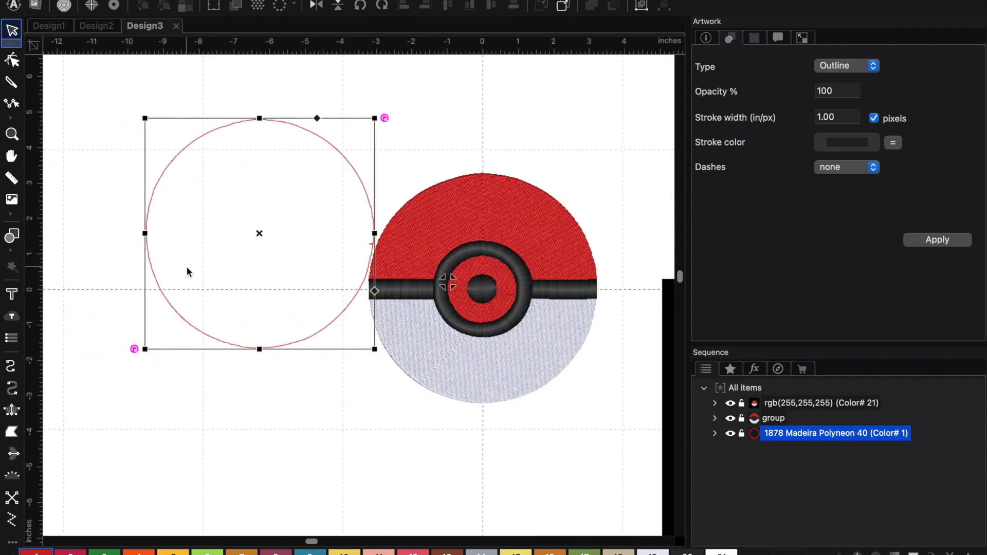
left_click_drag(265, 232, 231, 227)
Simplify the detached circular outline
right_click(231, 217)
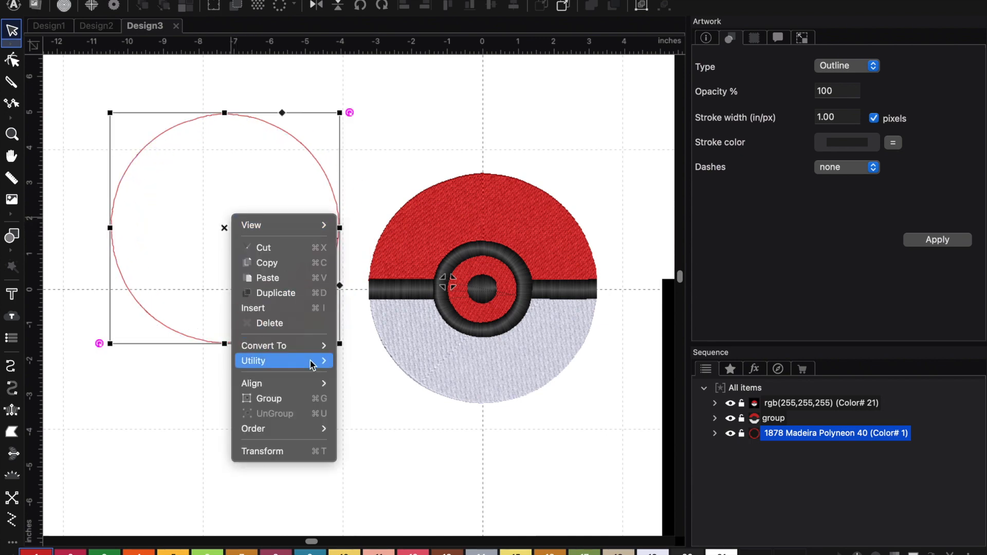
mouse_move(318, 362)
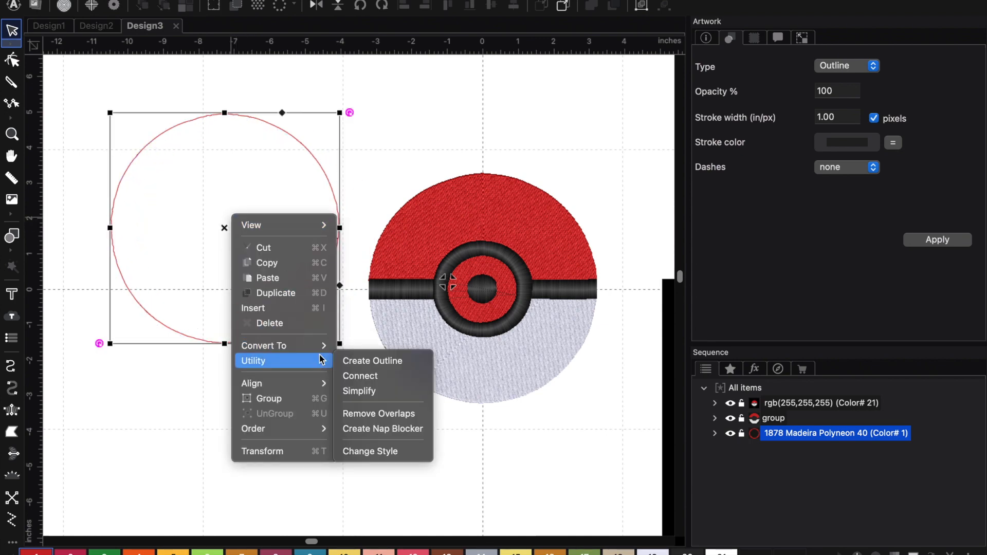
left_click(386, 391)
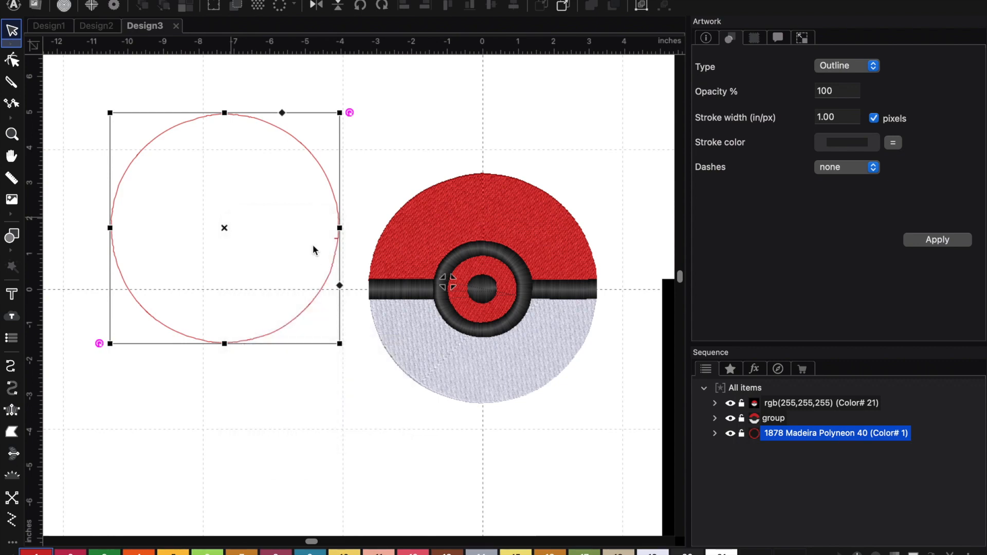
Turn the circular outline into a Complex Fill and create a steil border around it
right_click(259, 196)
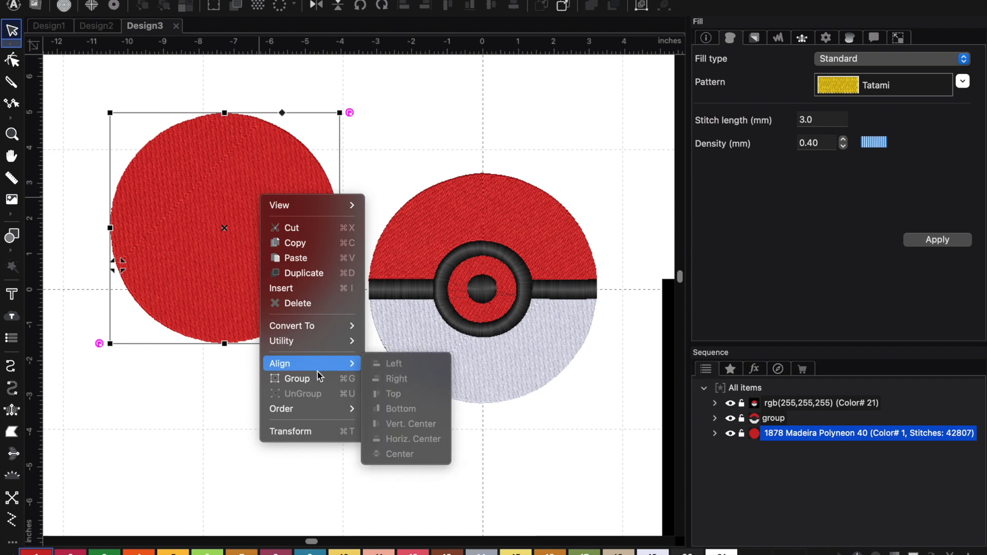
mouse_move(329, 345)
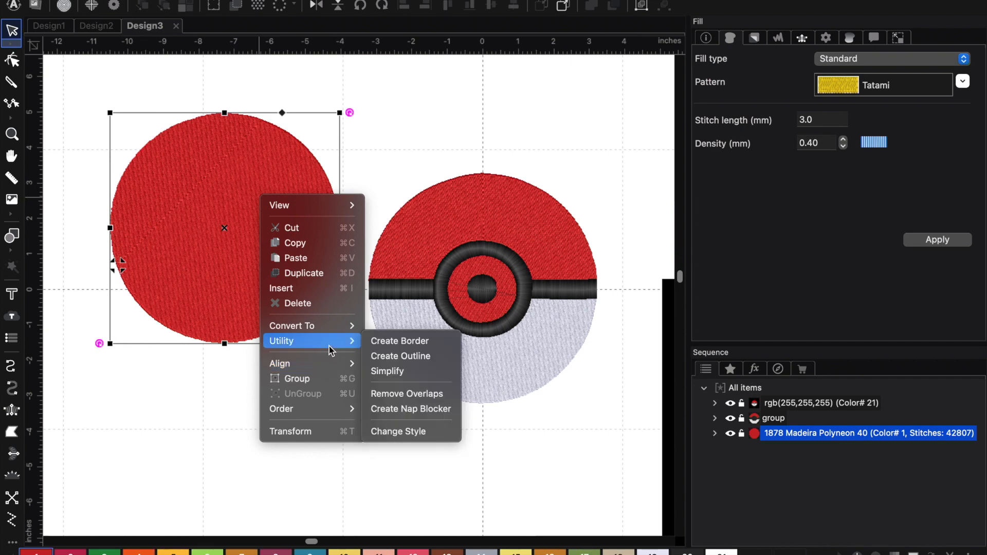
left_click(376, 342)
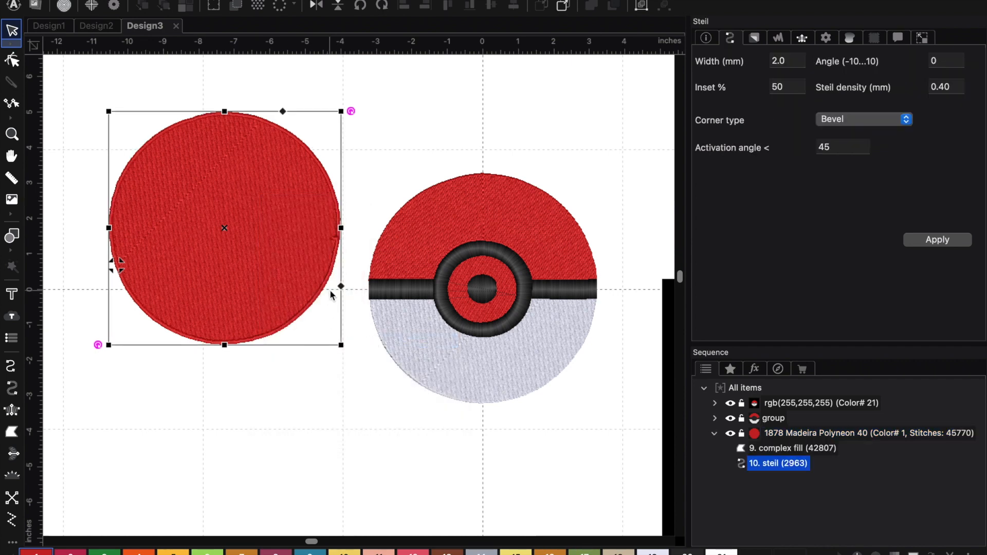
Separate the steil border from the red circle, recolour it black (1800 Madeira Polyneon 40), and place it around the Poké Ball's edge
left_click_drag(222, 233, 221, 391)
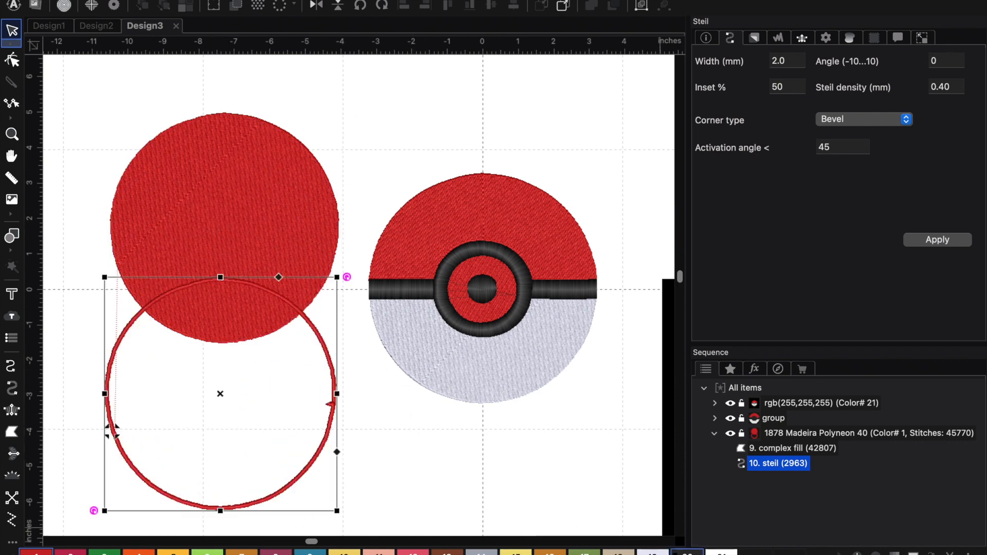
left_click_drag(222, 396, 484, 291)
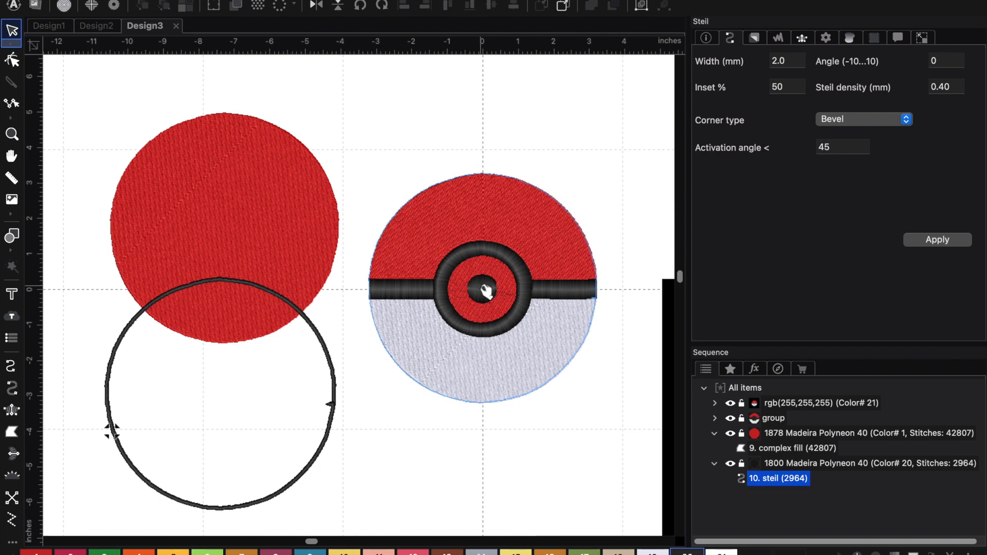
left_click_drag(486, 291, 486, 292)
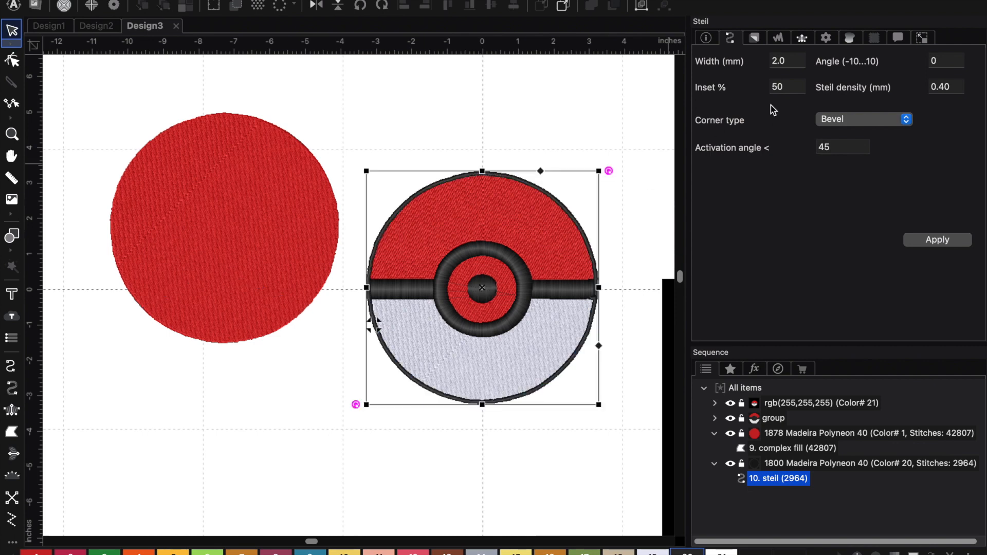
Set the steil border's width to 3.0 mm and delete the spare red filled circle beside the design
left_click(779, 61)
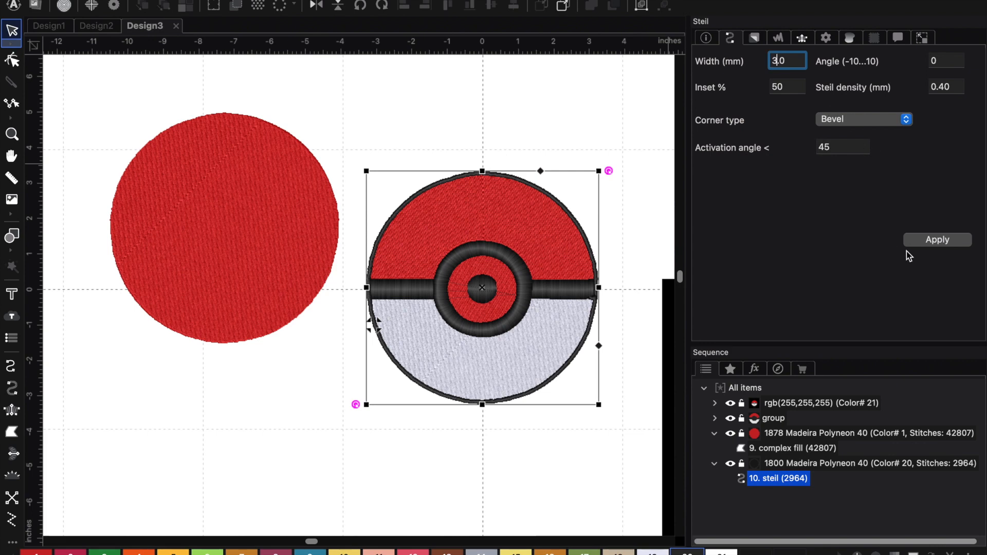
left_click(948, 241)
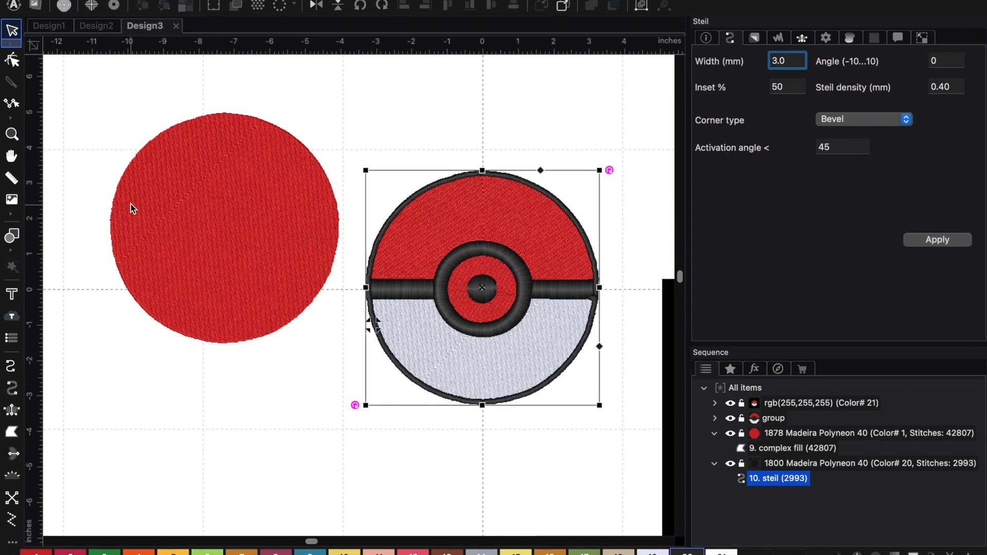
left_click(185, 203)
key("Delete")
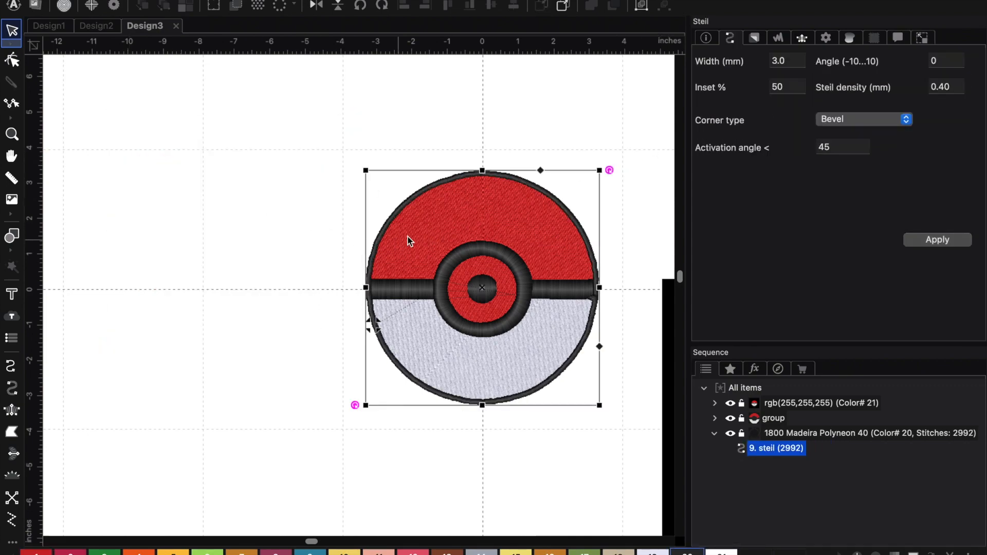
Set the black steil border's width to 4.0 mm and its inset to 60%
scroll(407, 239, "up", 3)
scroll(407, 239, "right", 3)
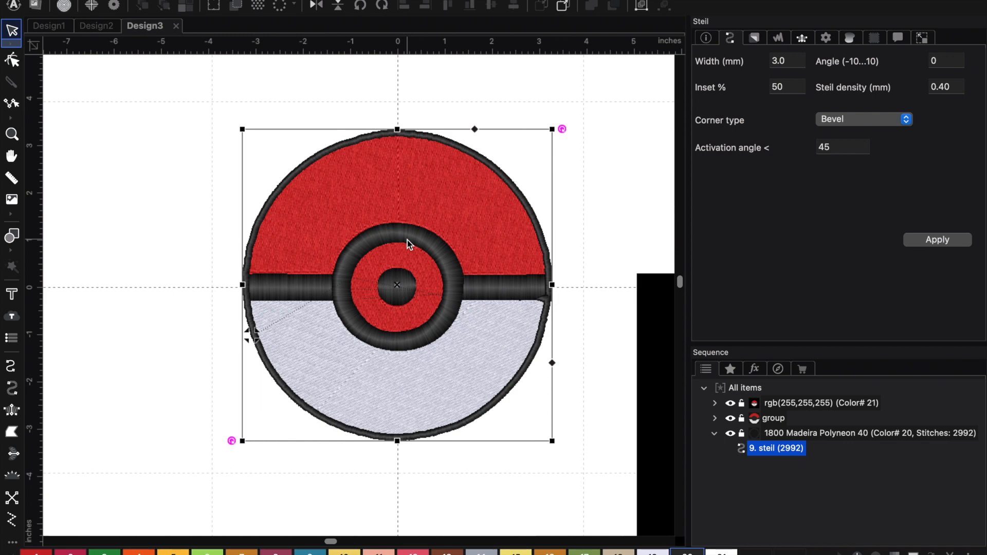
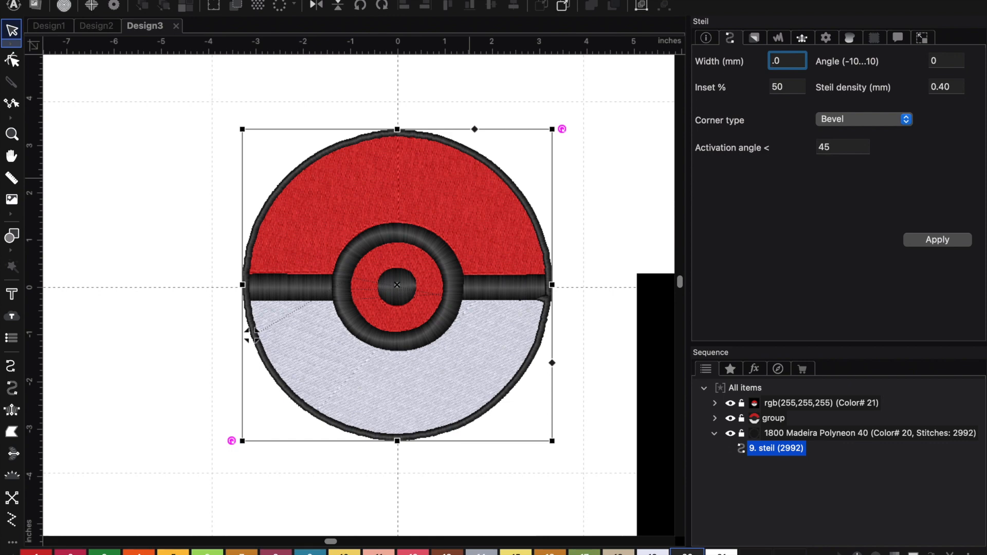
left_click(933, 241)
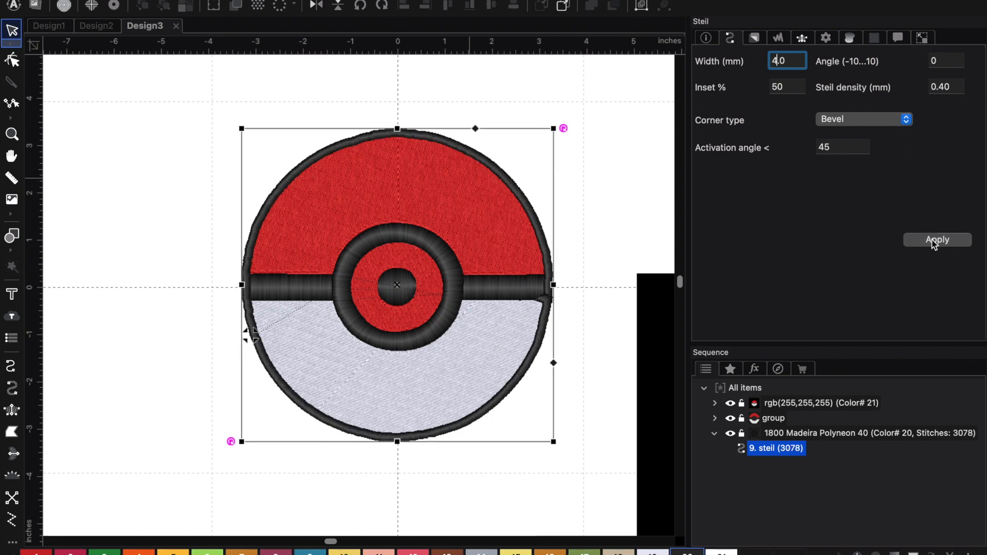
left_click(785, 86)
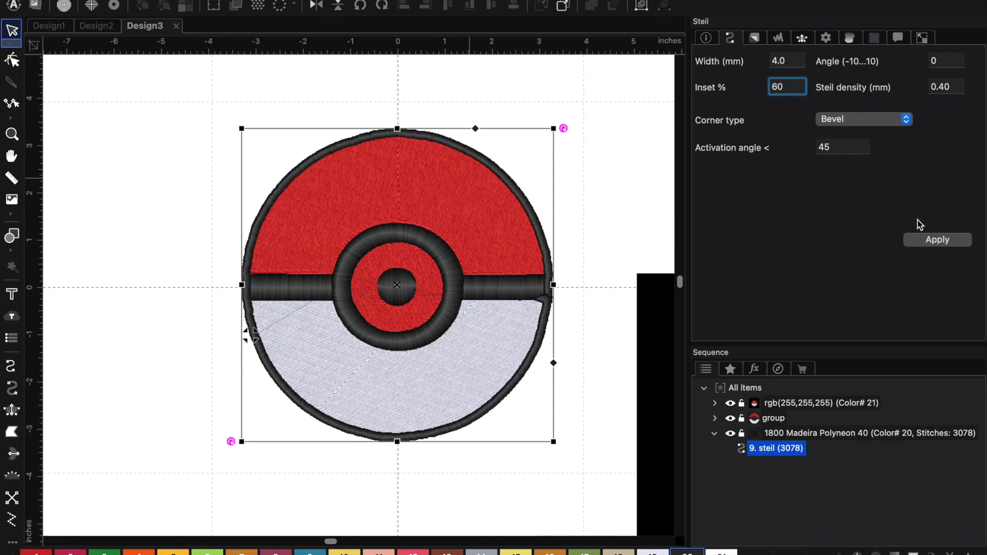
left_click(941, 243)
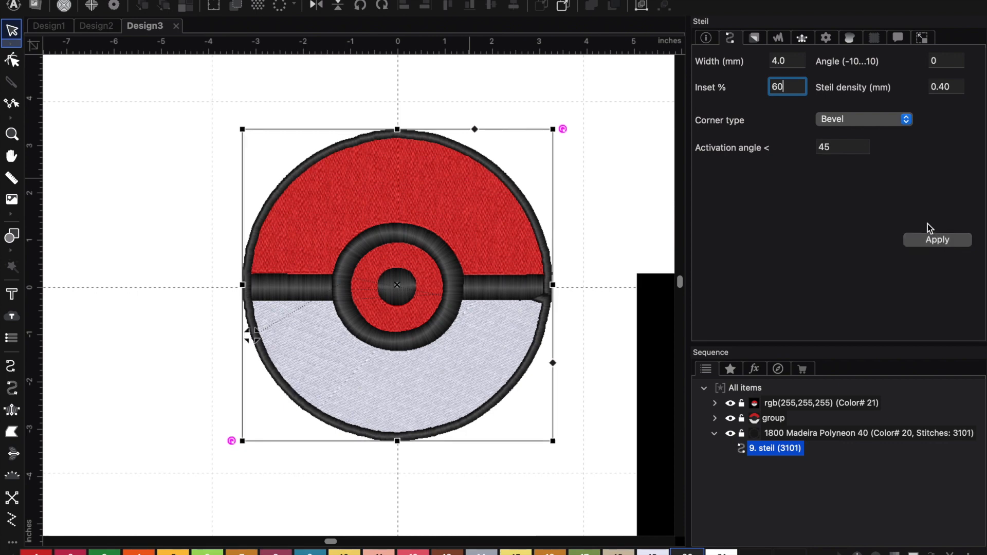
Delete the stray inner node of the steil border where it meets the right end of the black band
left_click(218, 182)
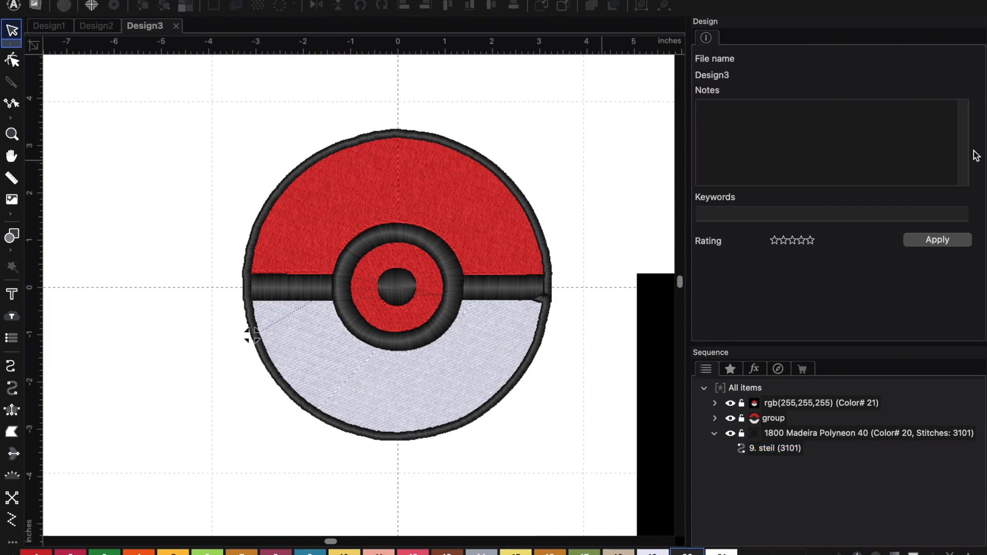
scroll(620, 170, "down", 3)
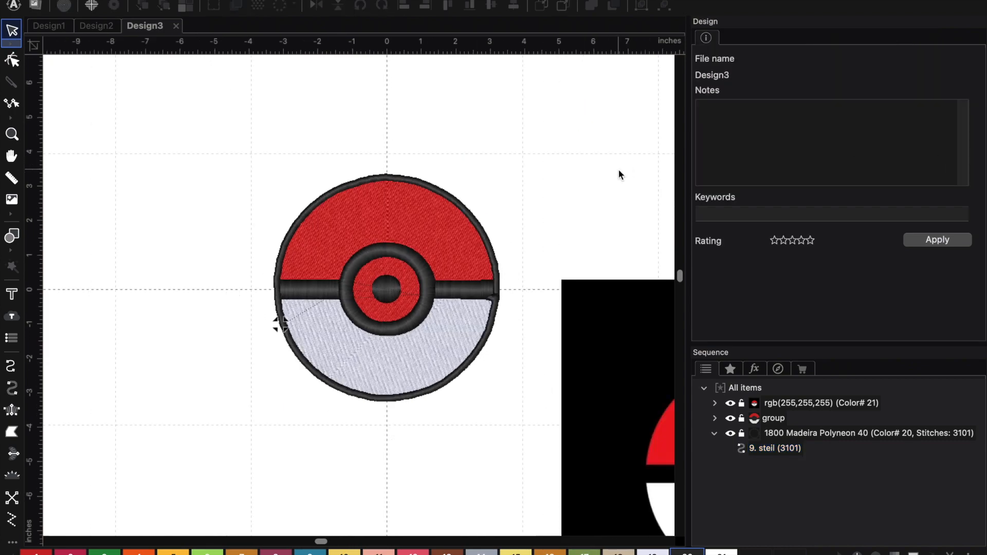
scroll(619, 170, "up", 3)
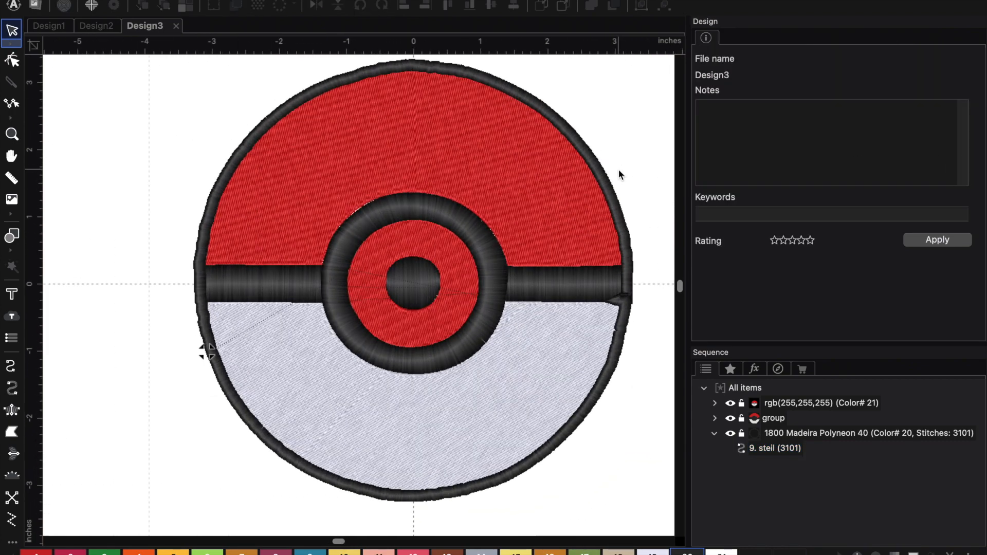
scroll(618, 168, "up", 2)
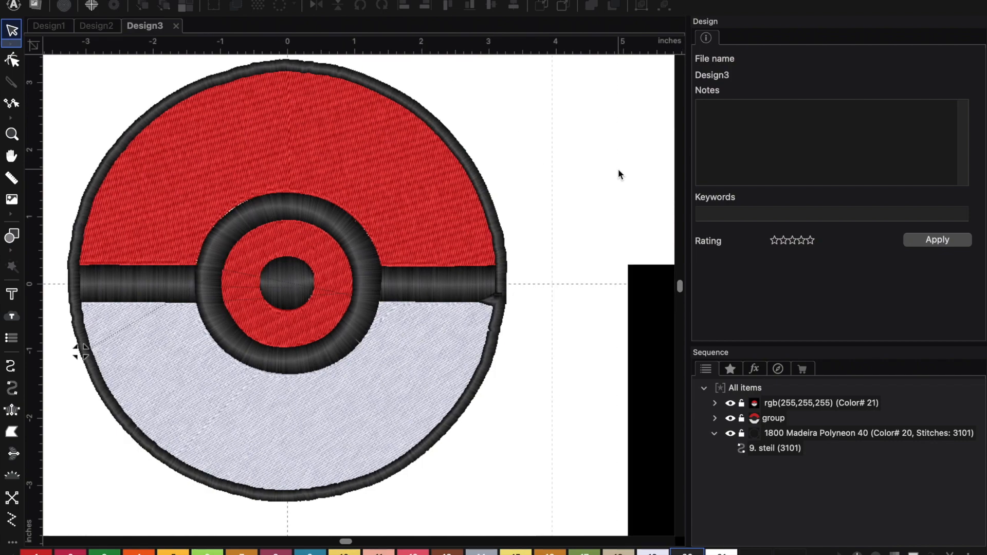
scroll(618, 175, "up", 1)
scroll(638, 201, "right", 2)
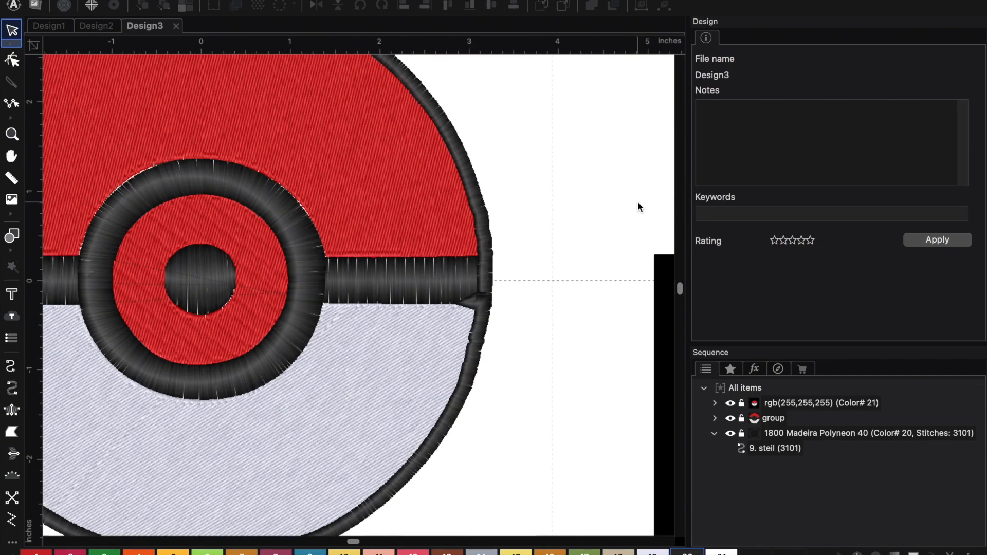
left_click(11, 60)
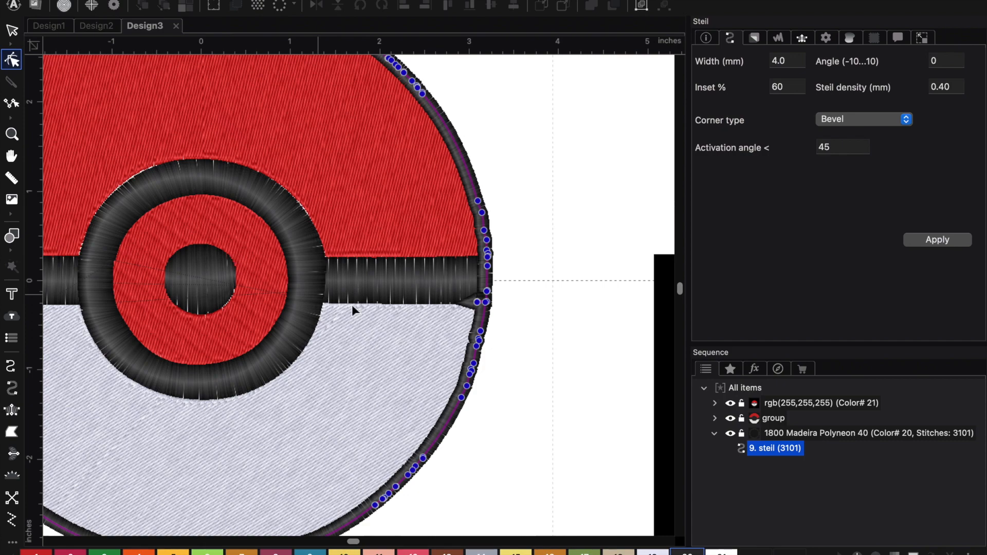
scroll(457, 304, "up", 5)
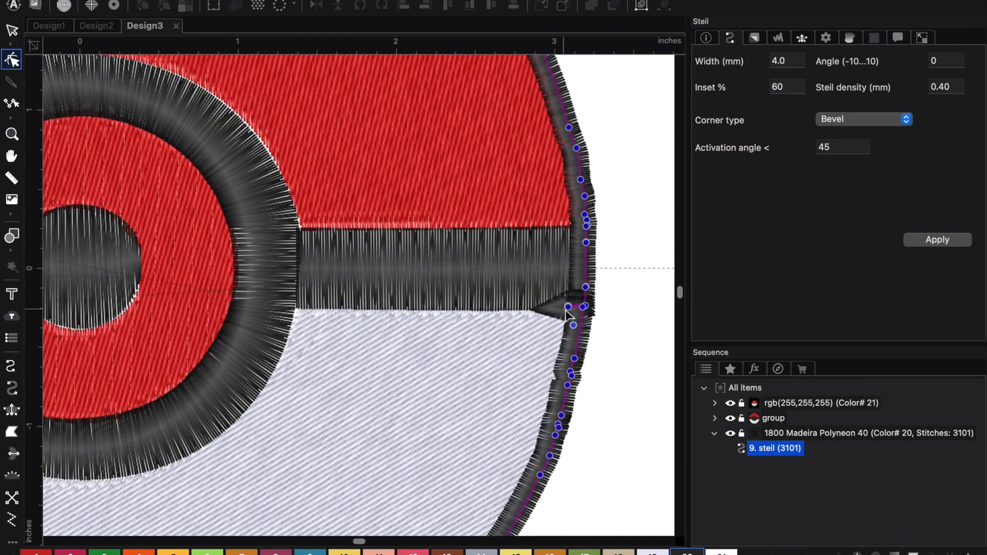
right_click(566, 307)
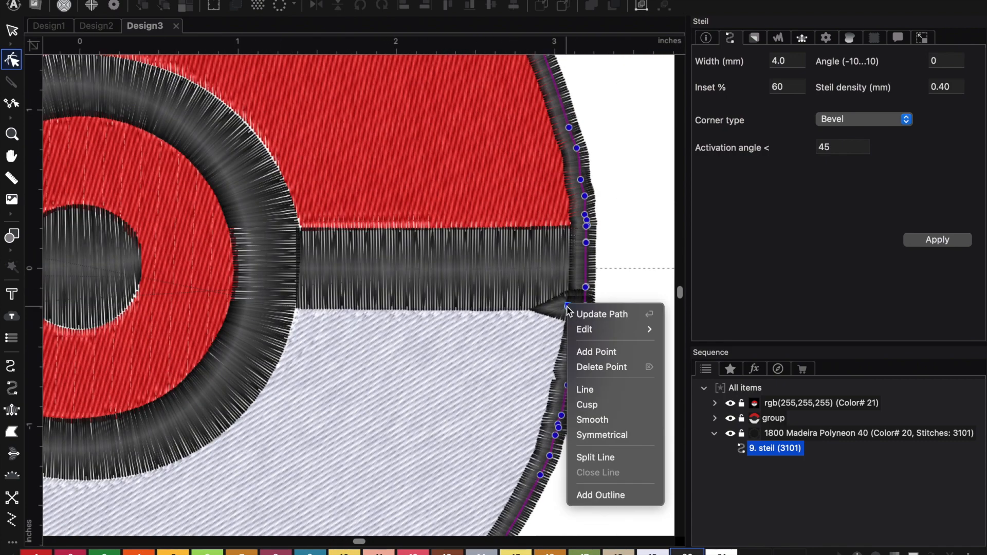
left_click(625, 368)
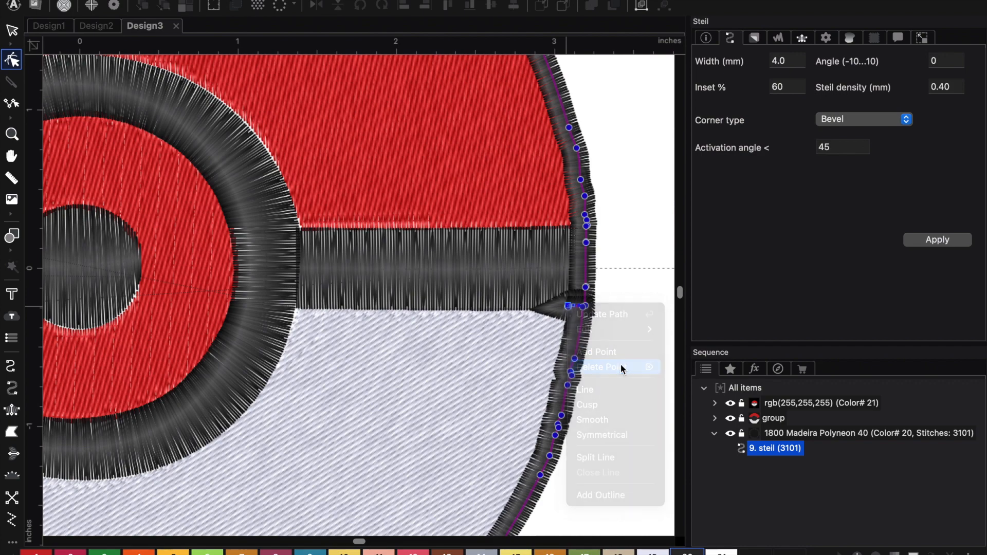
right_click(580, 311)
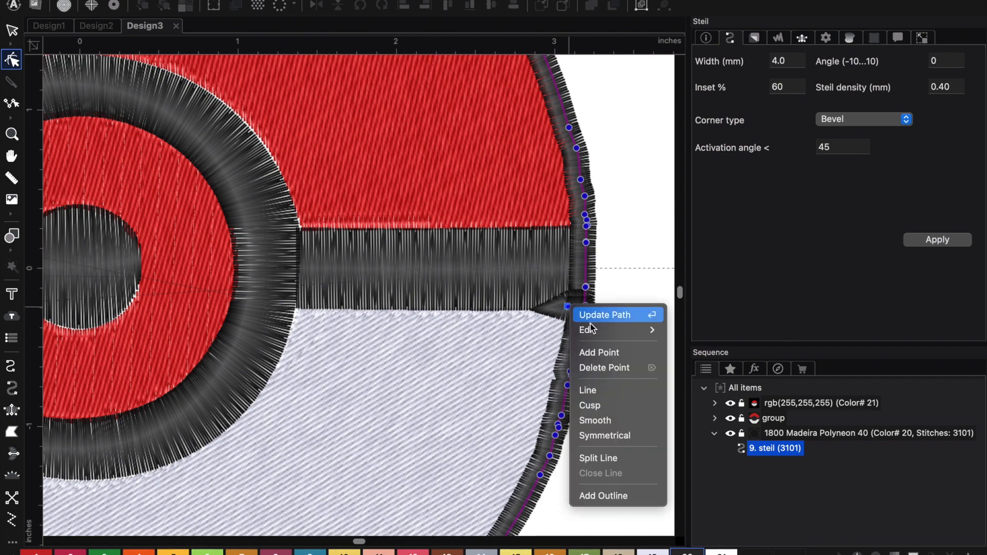
left_click(624, 366)
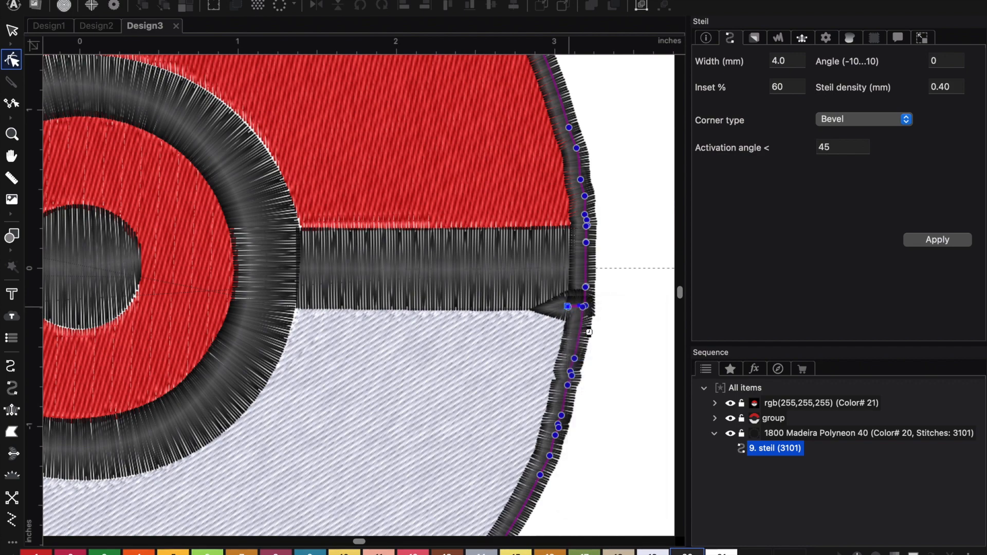
right_click(572, 309)
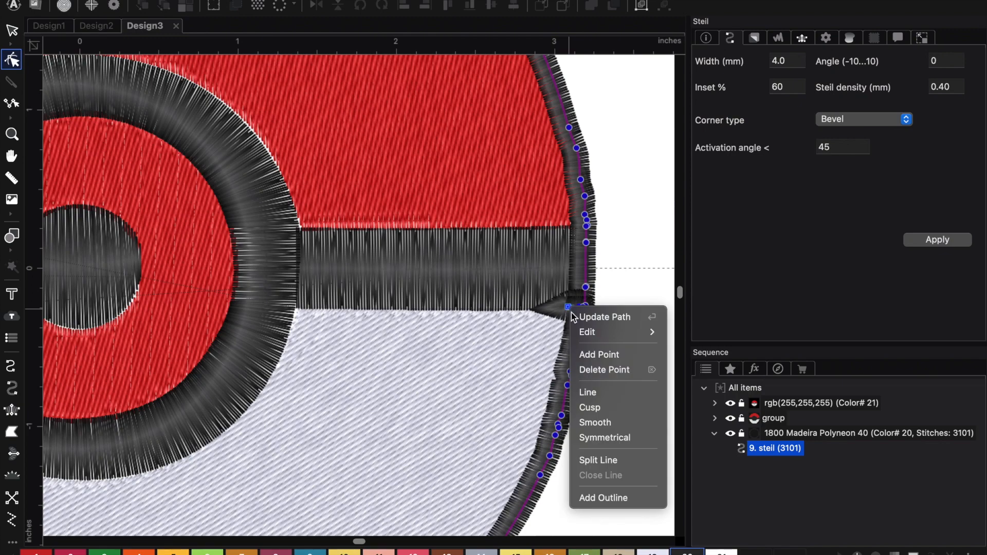
left_click(618, 372)
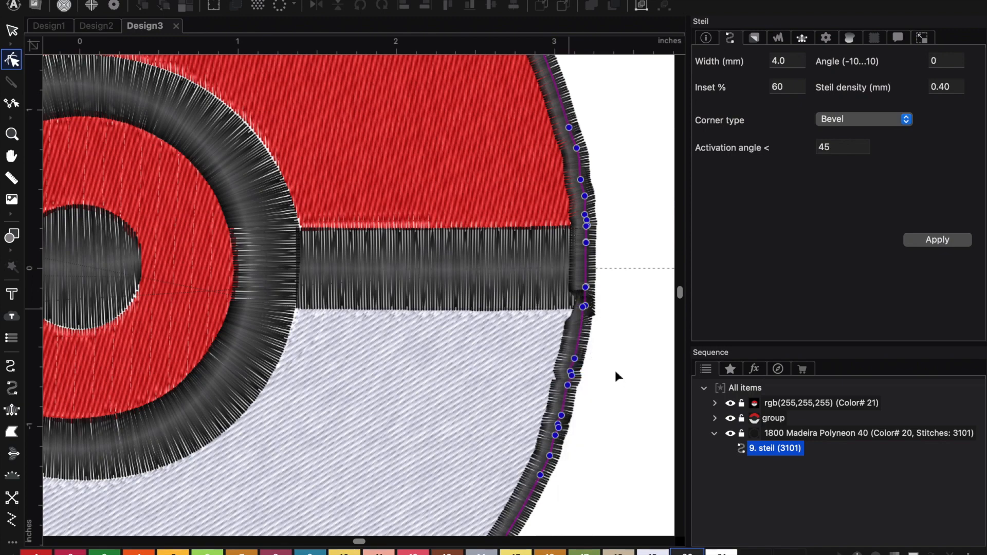
Nudge up a steil border node beside the black band's right end and delete the redundant node next to it
scroll(612, 373, "down", 3)
scroll(611, 369, "up", 5)
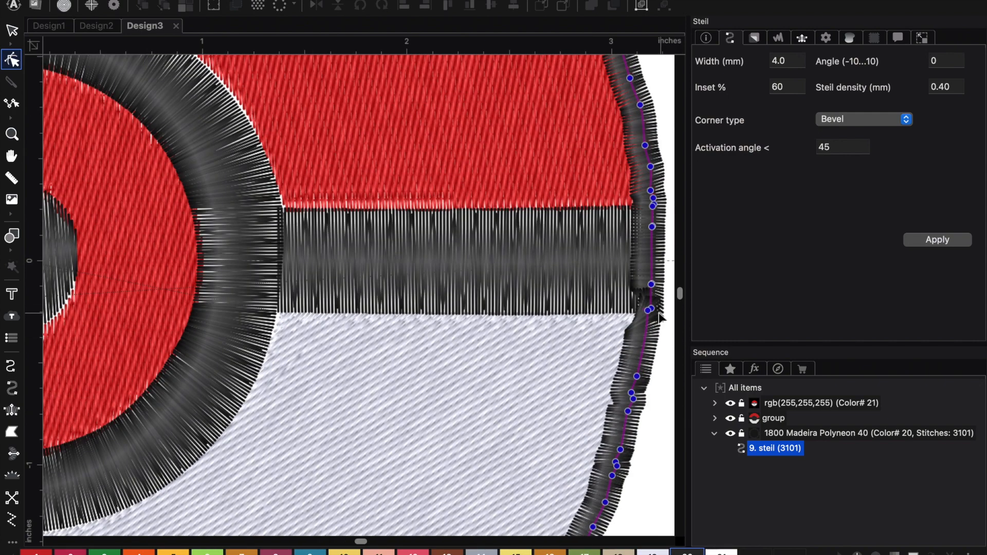
left_click(649, 312)
left_click_drag(649, 312, 649, 298)
right_click(649, 313)
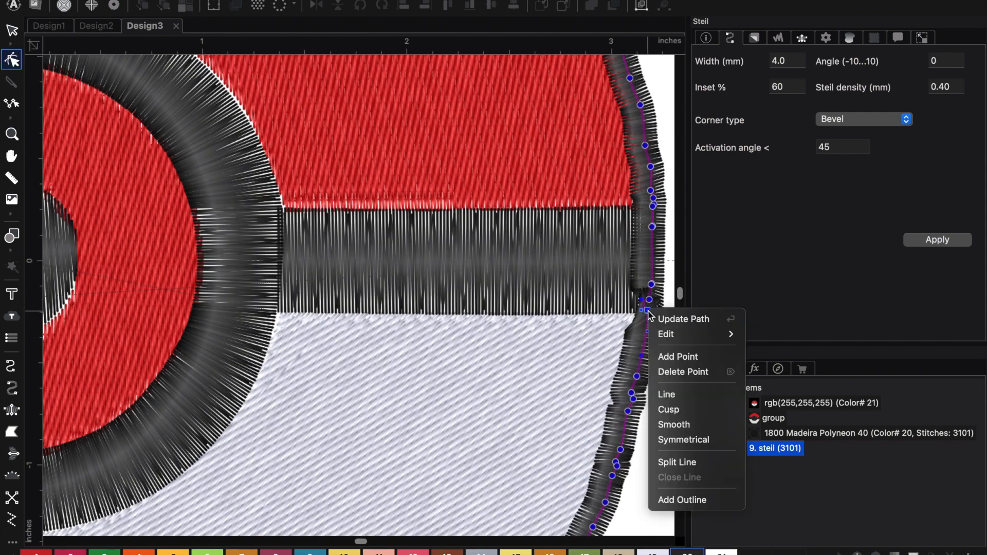
left_click(674, 370)
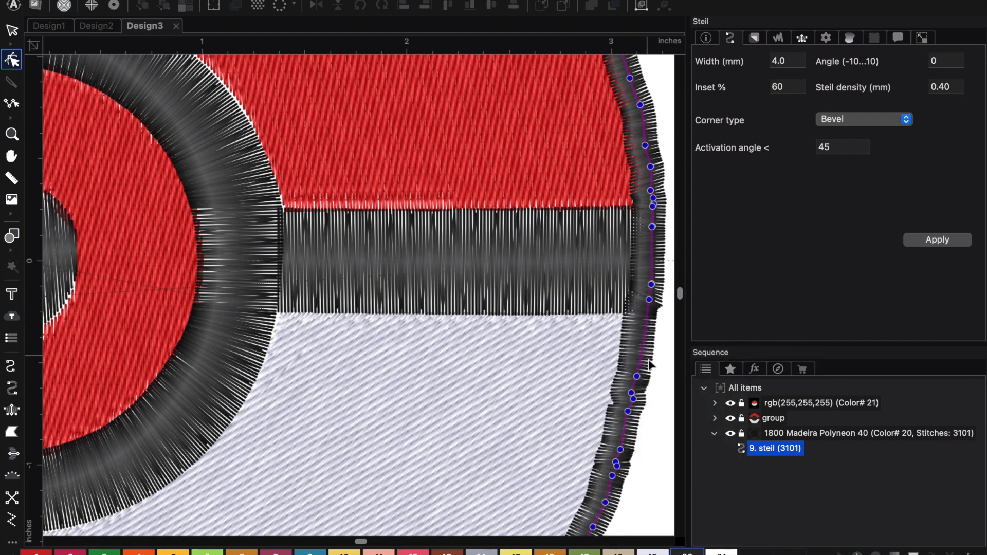
scroll(650, 363, "down", 5)
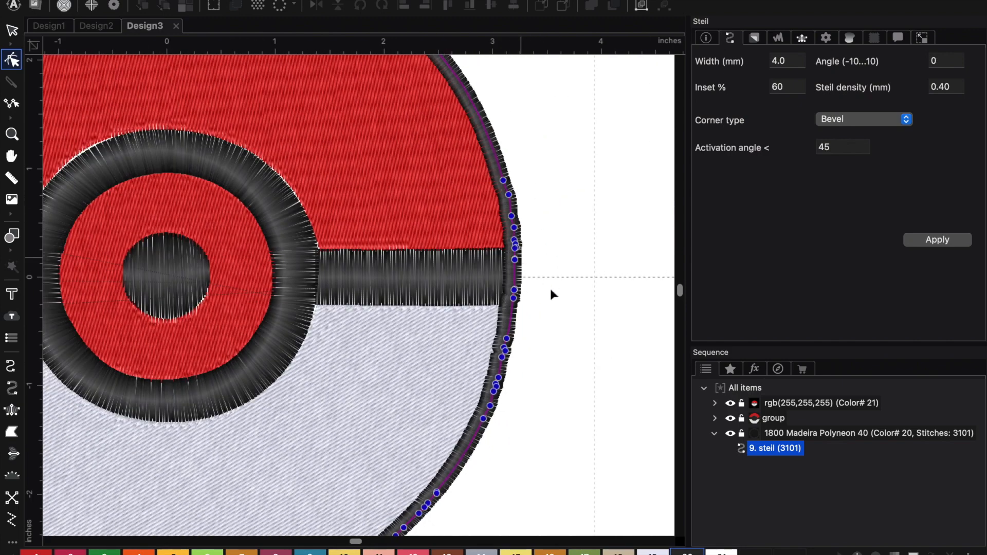
scroll(563, 295, "down", 3)
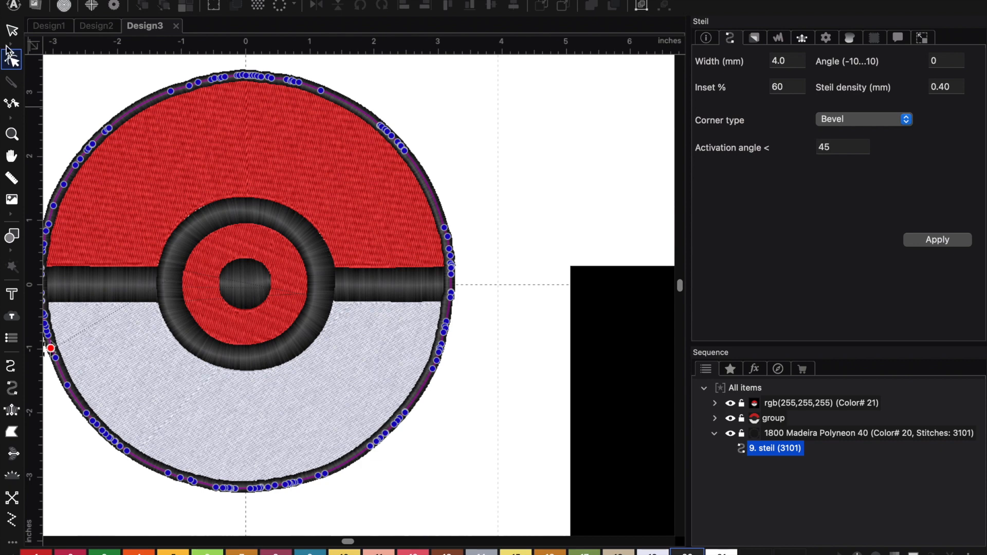
left_click(12, 30)
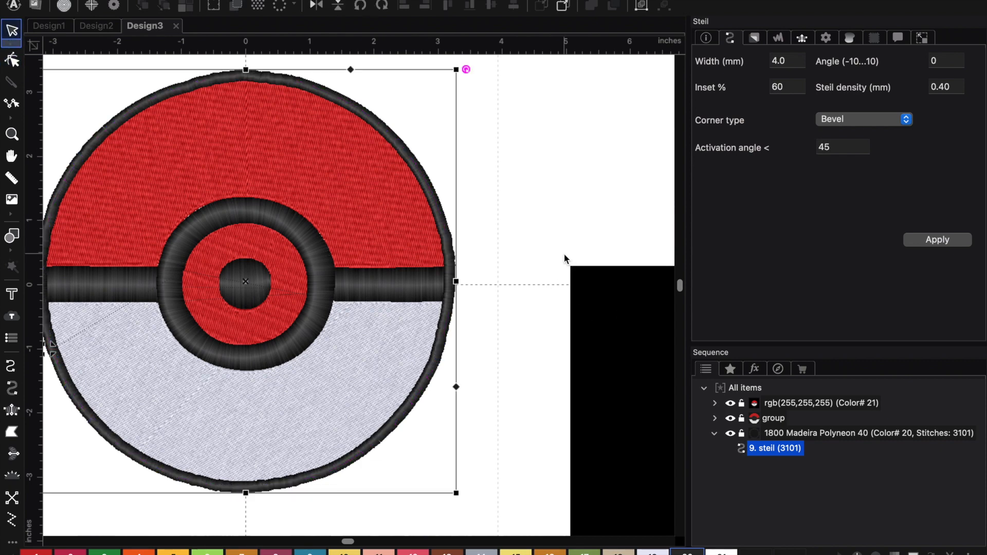
scroll(564, 254, "left", 2)
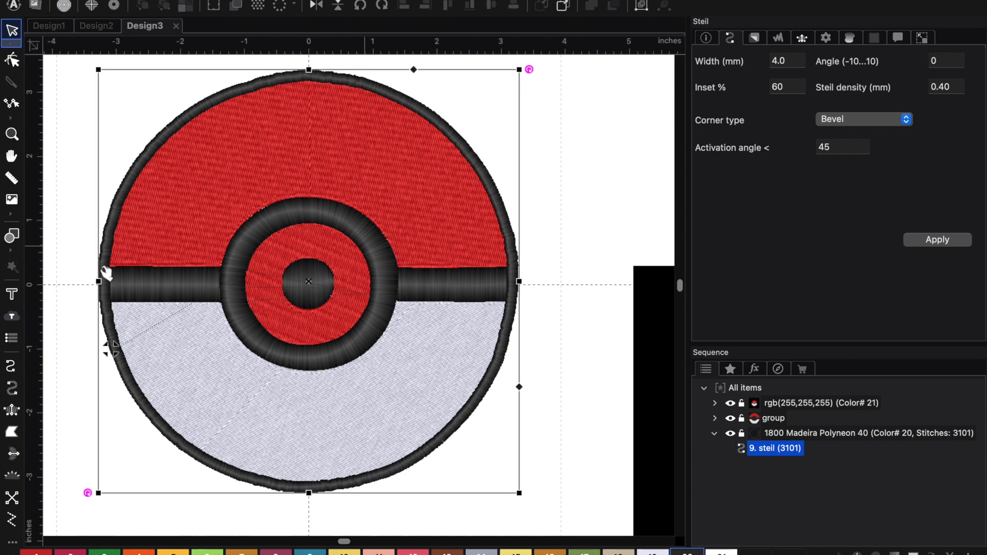
left_click(64, 173)
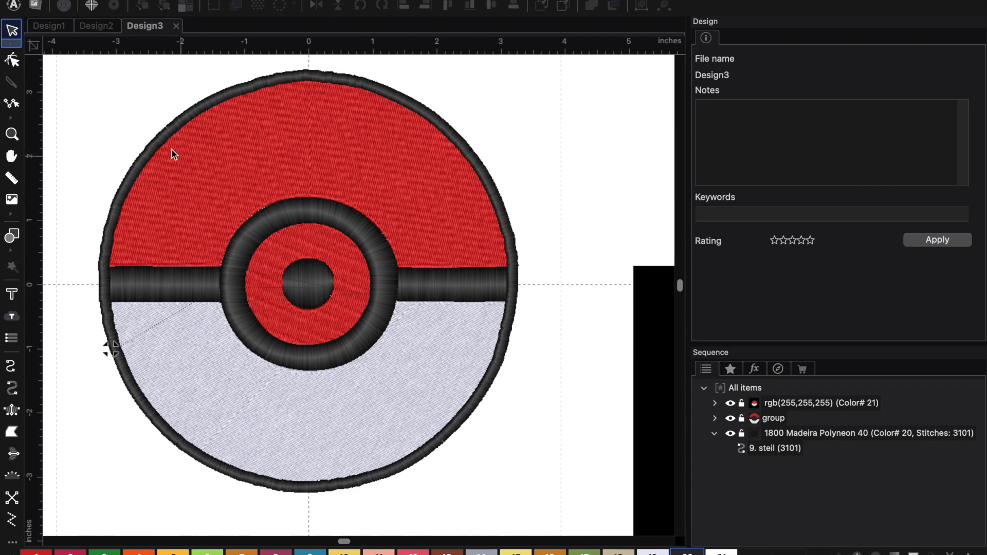
Shift the two left nodes of the red upper fill's inner arc slightly further under the black ring
left_click(13, 62)
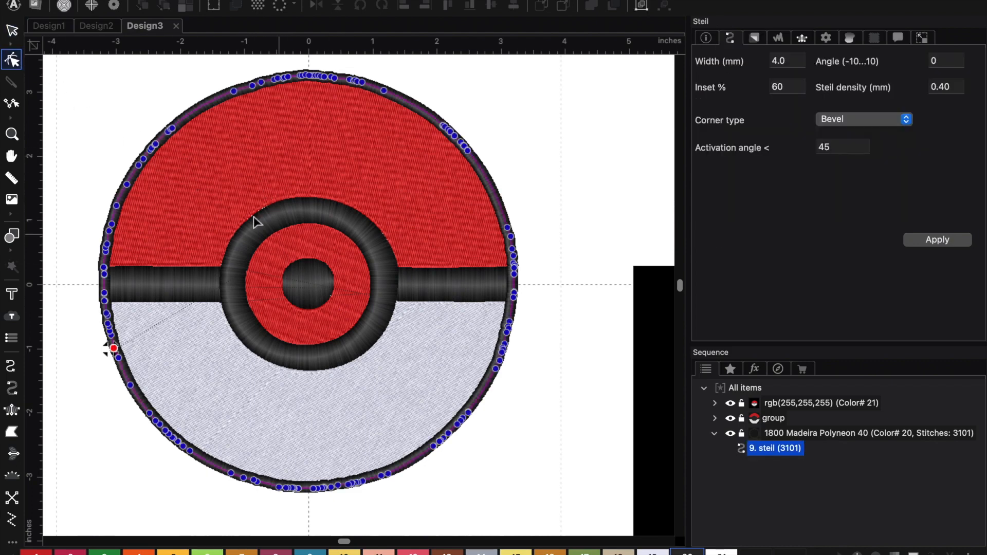
left_click(233, 212)
left_click(234, 235)
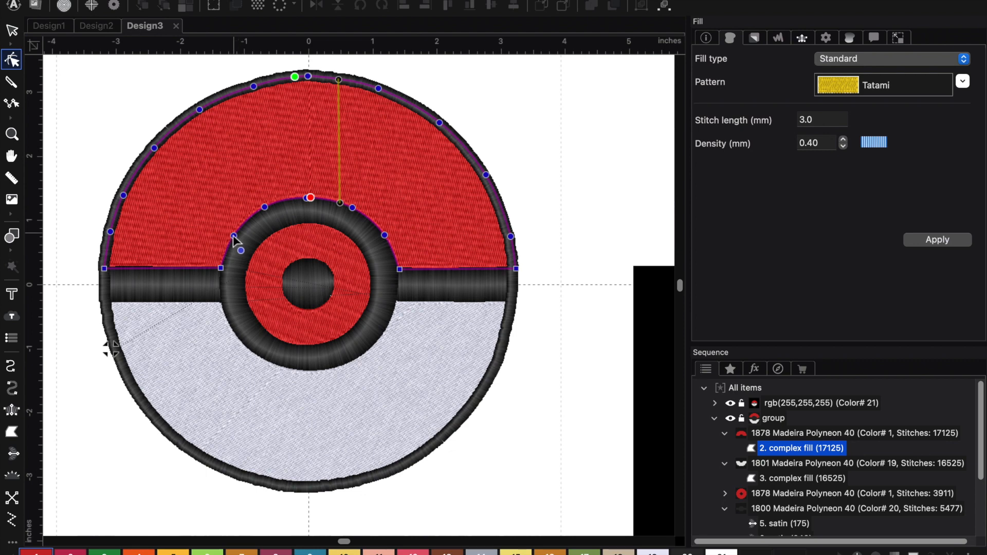
left_click(265, 208)
left_click(266, 208)
left_click(267, 210)
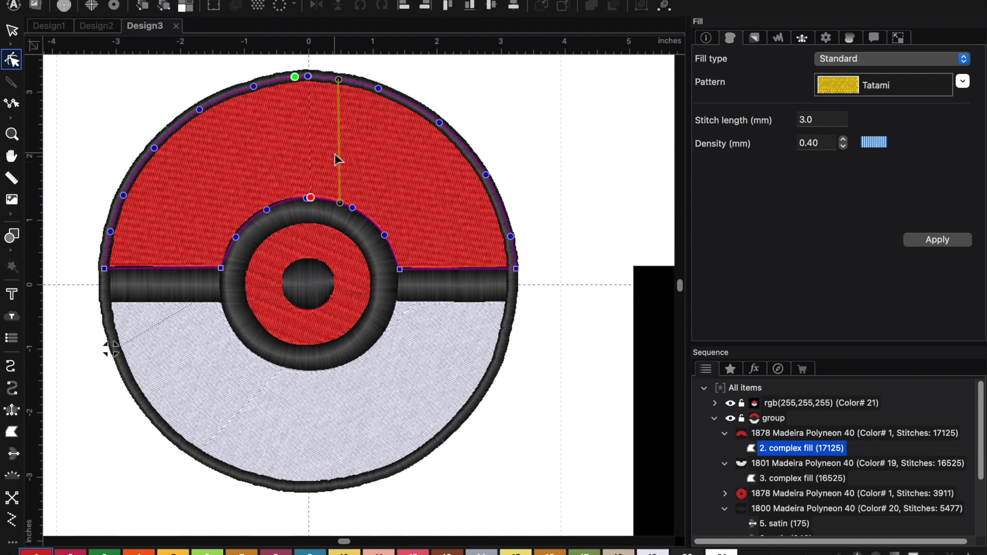
left_click(12, 30)
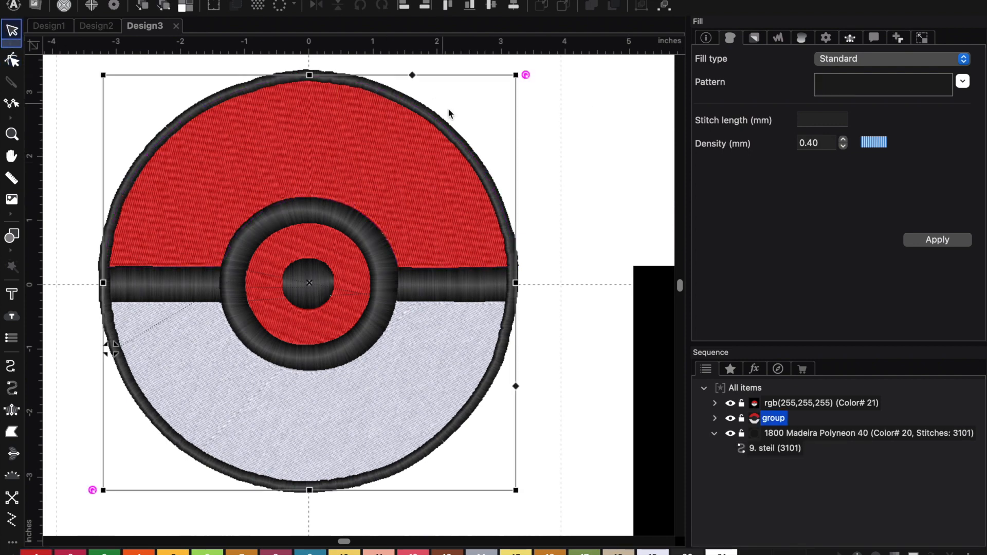
Delete the black steil border around the Poké Ball
left_click(792, 449)
key("Delete")
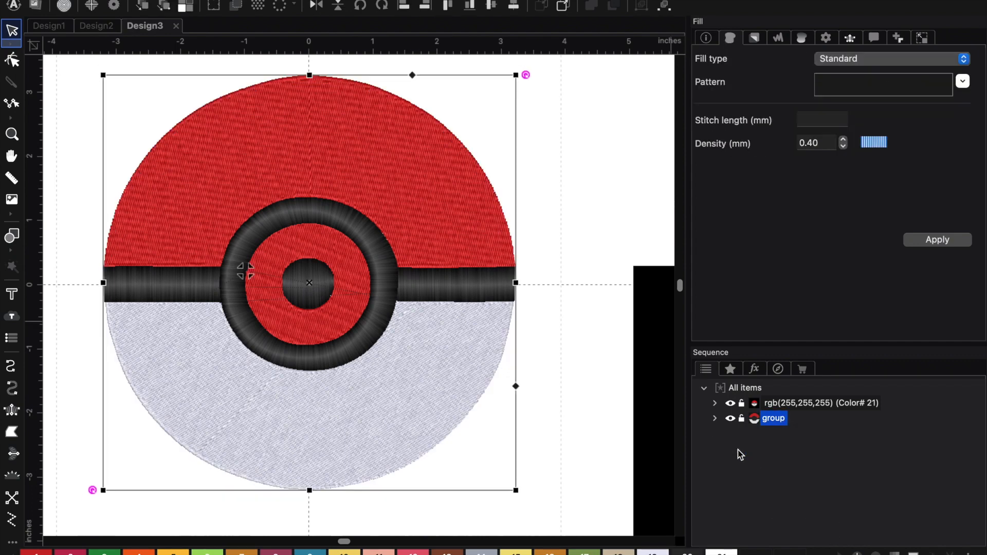
Start a steil border at the black band's left end and trace the red upper fill's left edge up to its top centre
left_click(12, 385)
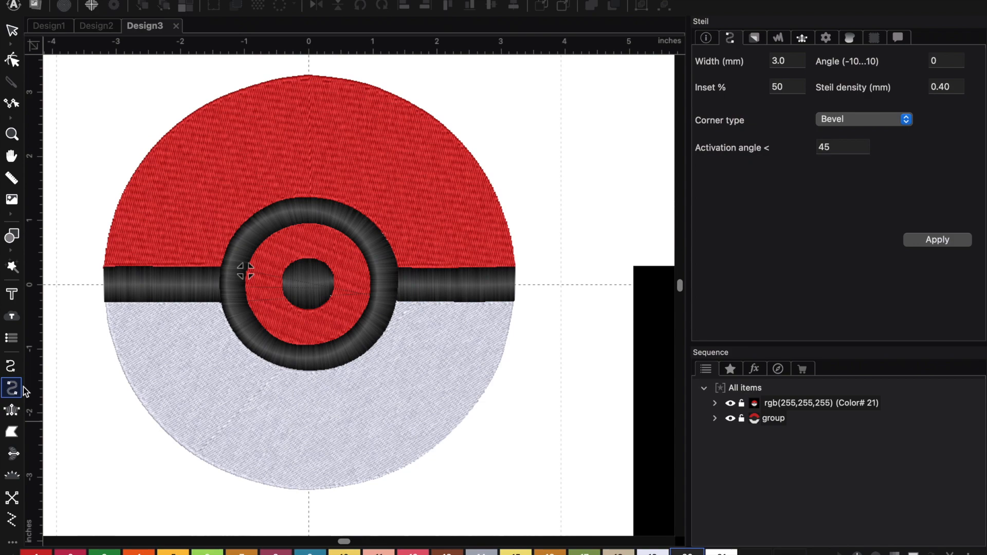
key("super+equal")
scroll(114, 391, "left", 5)
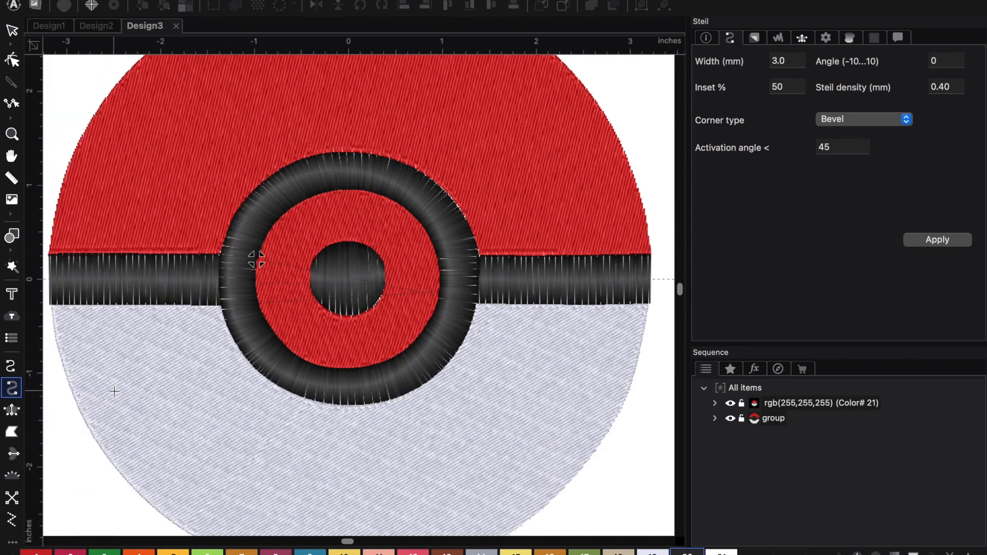
scroll(114, 391, "up", 4)
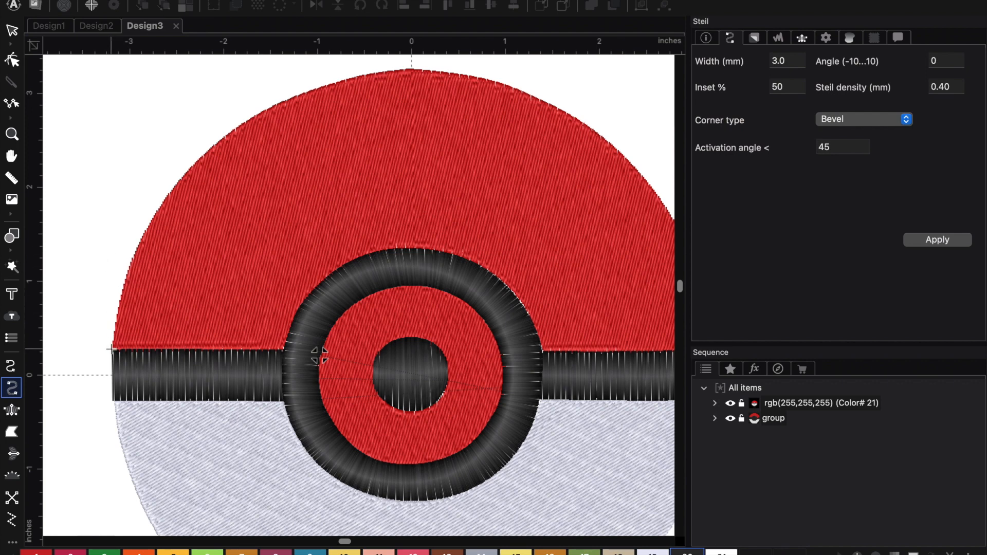
left_click(111, 348)
left_click(123, 291)
left_click(190, 170)
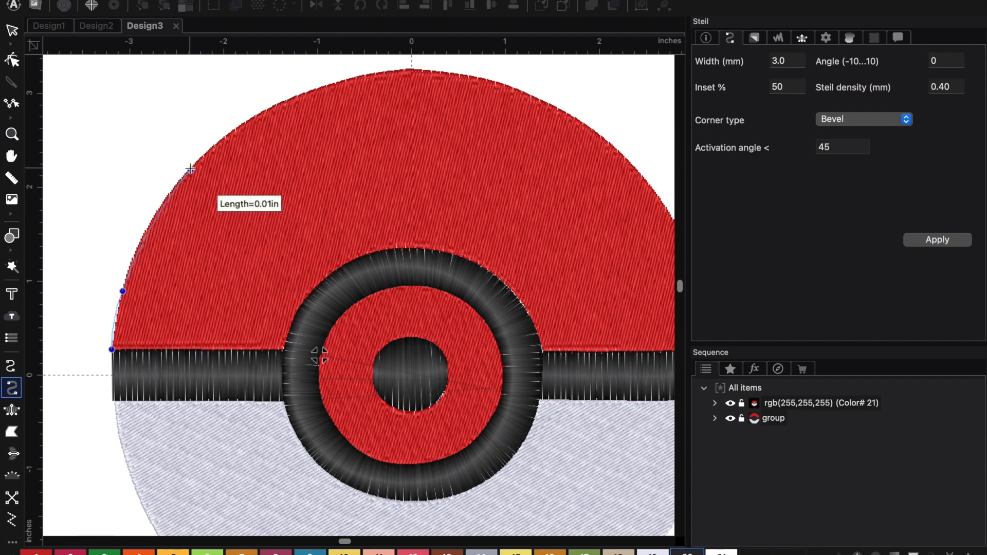
left_click(263, 110)
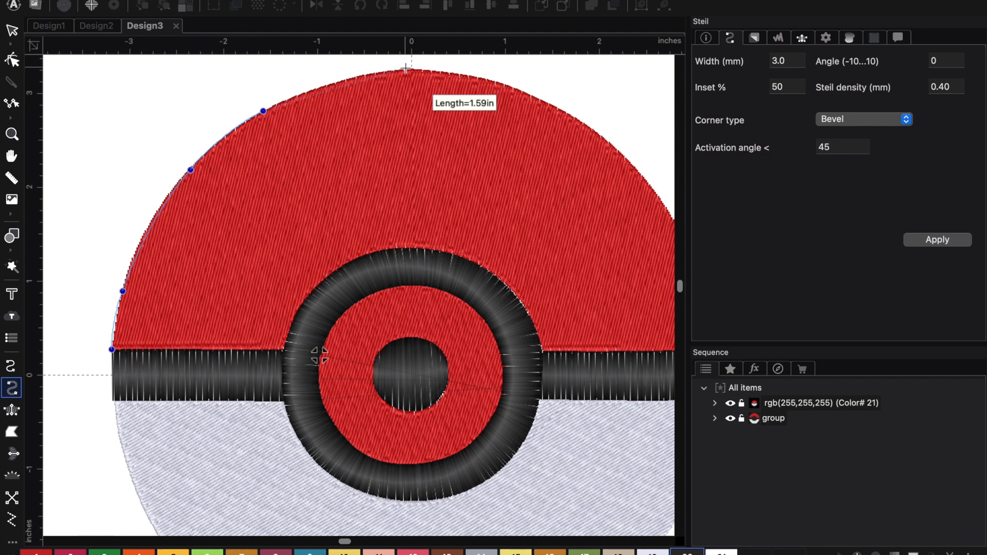
left_click(406, 68)
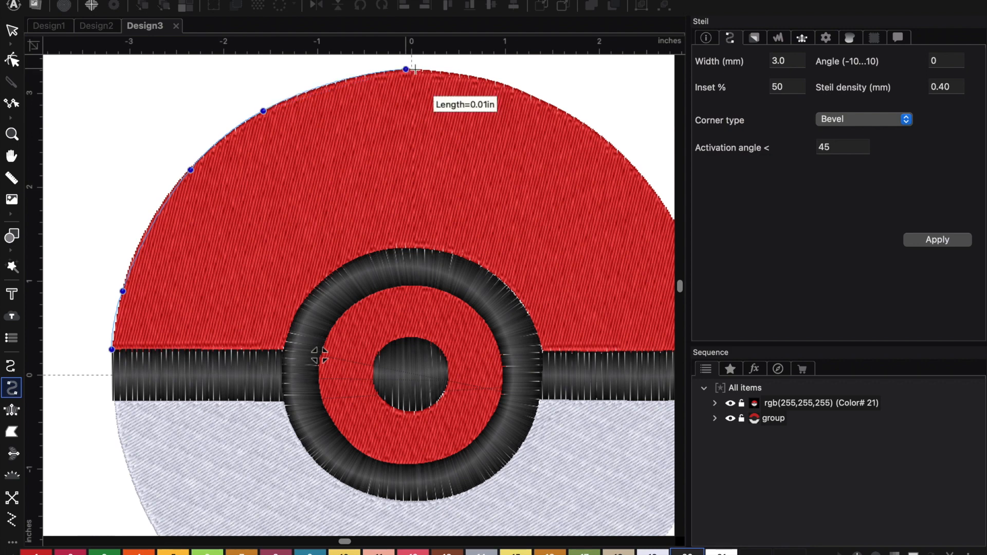
Continue the steil trace along the red upper fill's right edge, placing its last node at the upper corner of the black band's right end
left_click(505, 83)
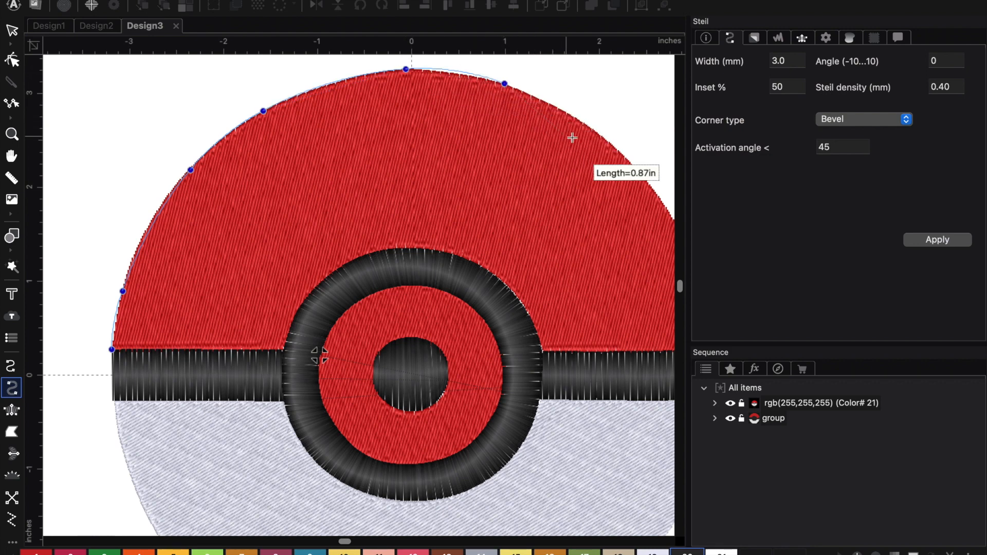
left_click(601, 135)
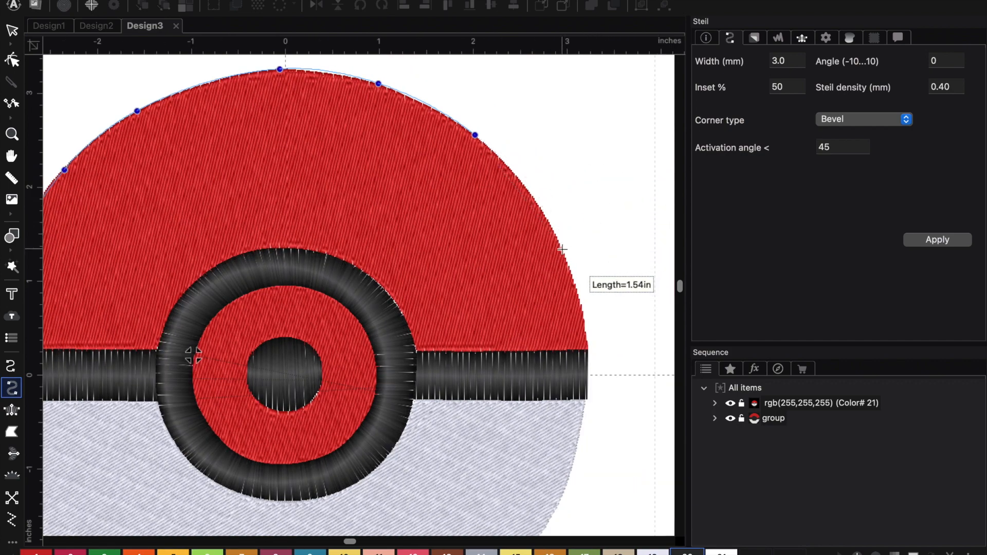
left_click(563, 249)
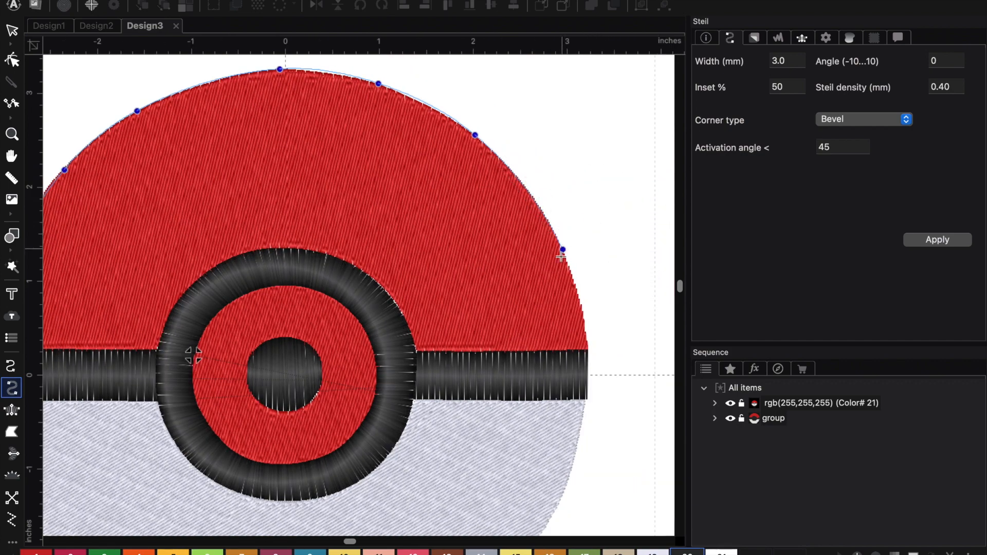
left_click(587, 347)
scroll(585, 356, "down", 1)
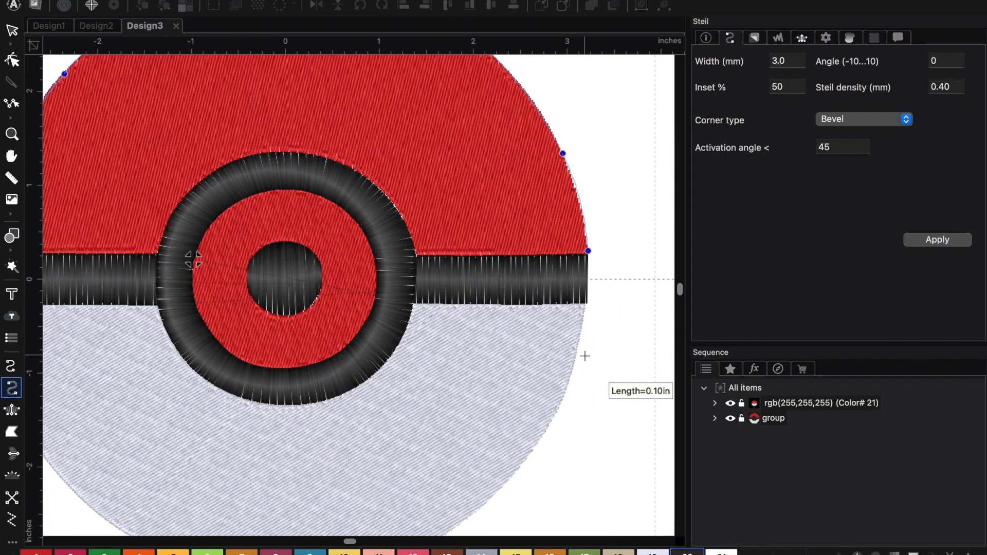
key("BackSpace")
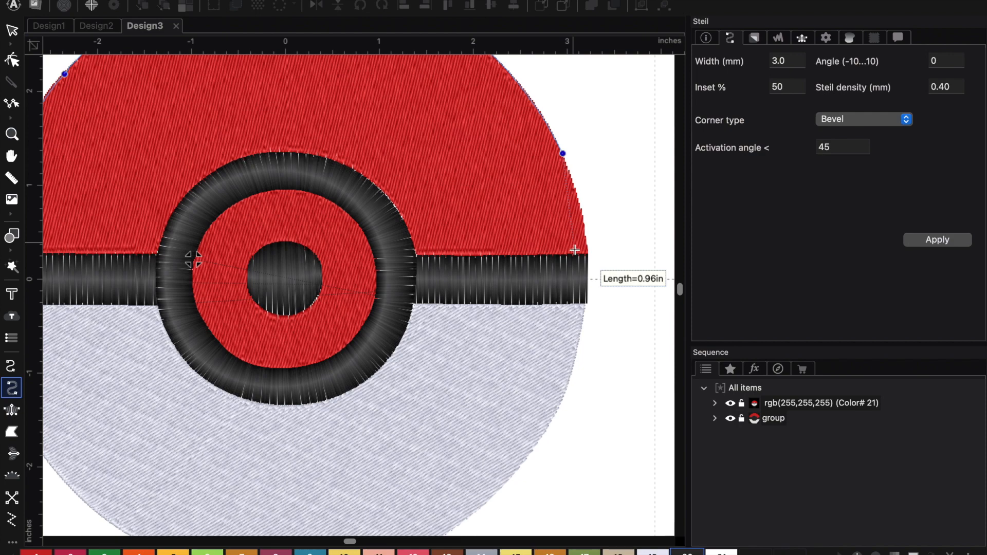
left_click(589, 253)
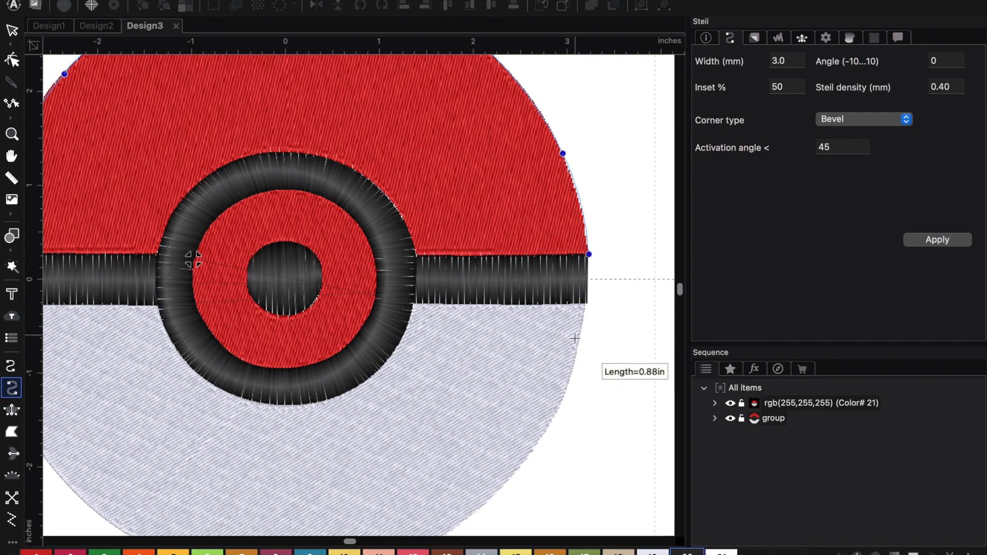
Trace the steil path past the black band's right end and along the white lower fill's right edge to the bottom centre
left_click(580, 337)
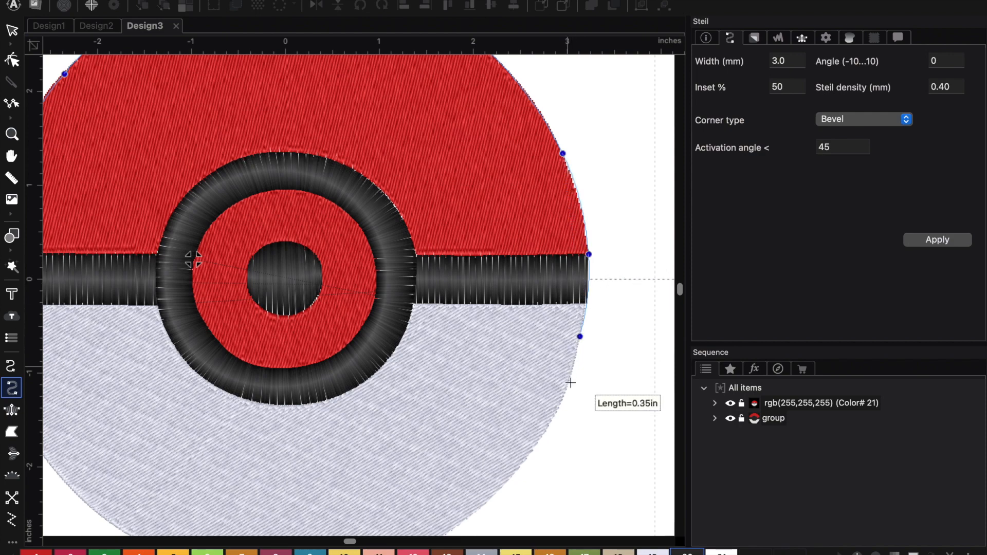
left_click(549, 427)
scroll(549, 422, "down", 2)
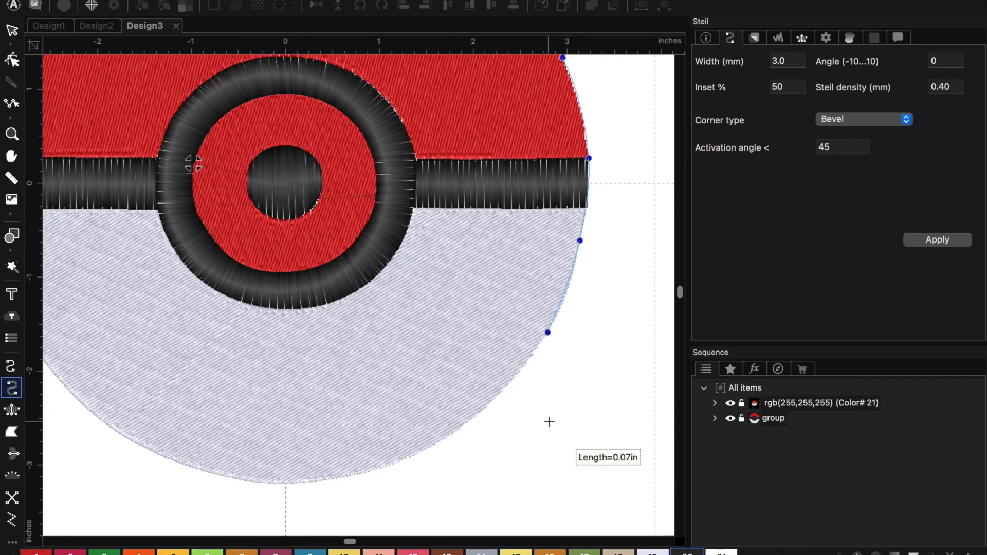
left_click(487, 407)
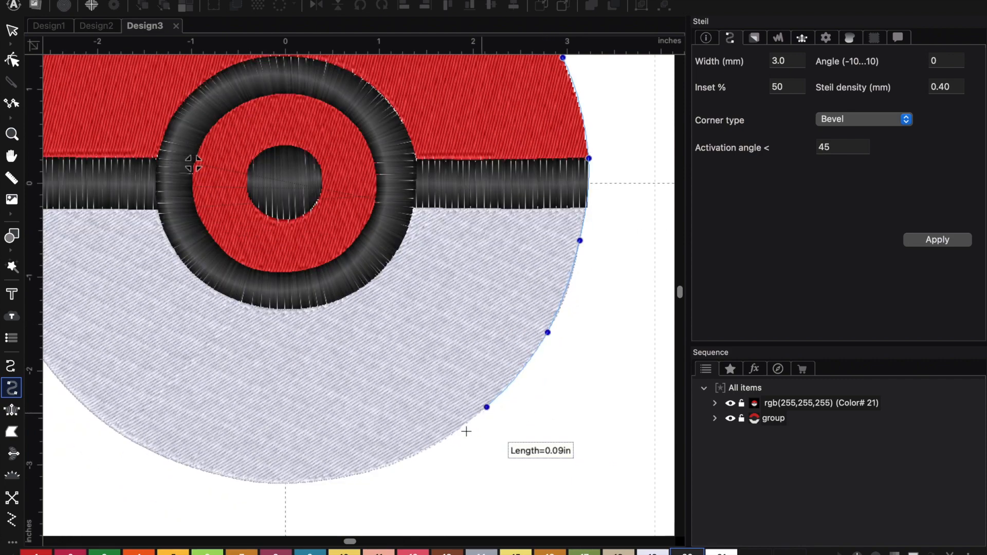
left_click(403, 463)
left_click(292, 485)
Trace the white lower fill's left edge back to the starting node and finish the steil border
scroll(290, 485, "left", 5)
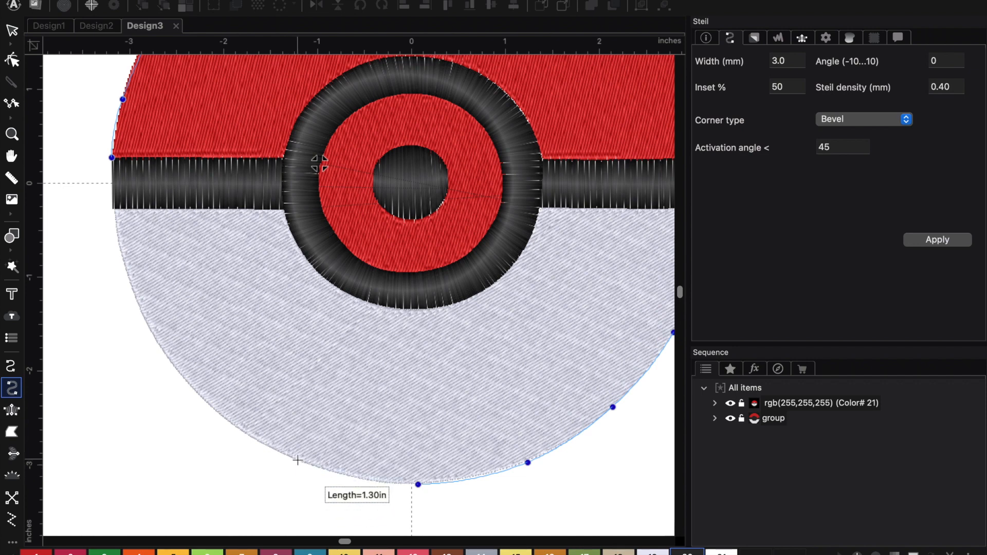
left_click(297, 460)
left_click(188, 387)
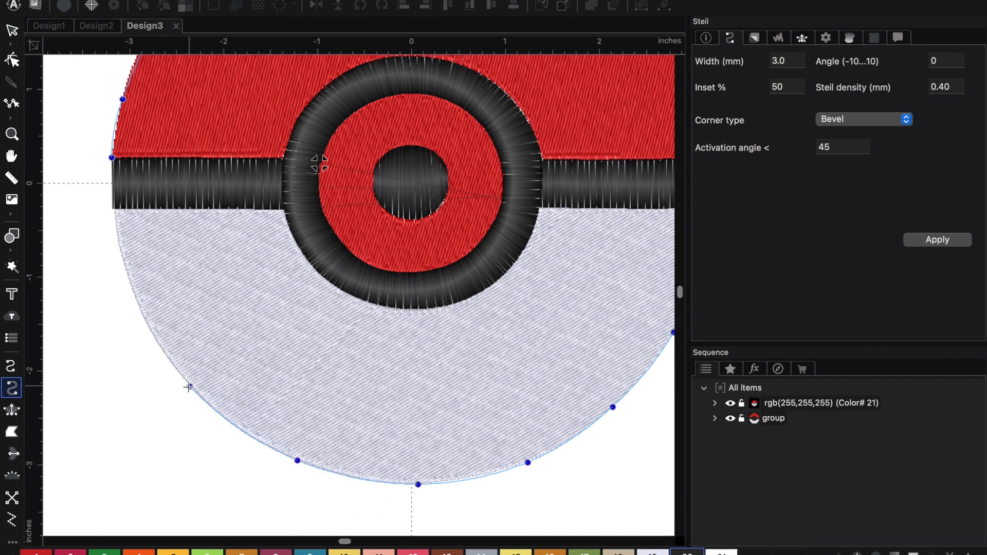
left_click(121, 250)
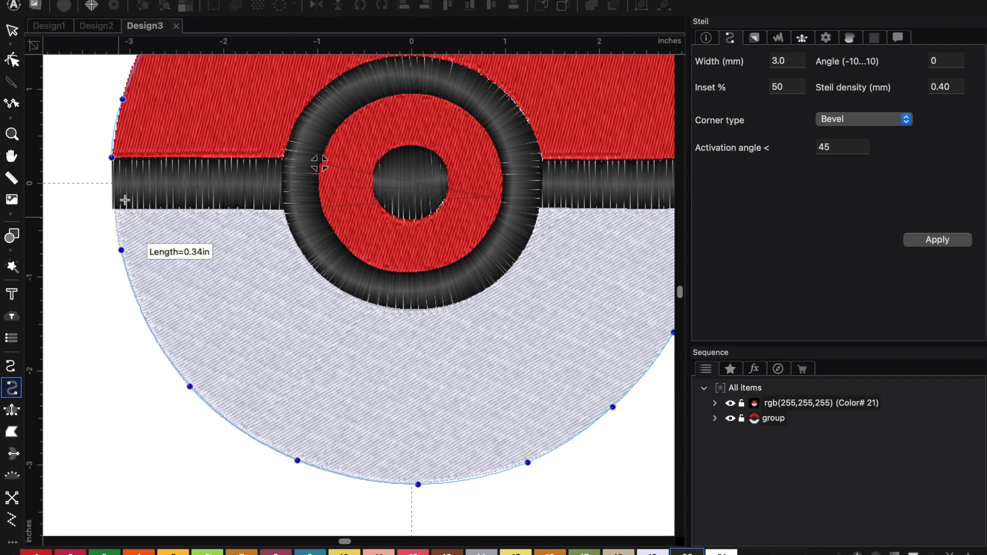
left_click(112, 157)
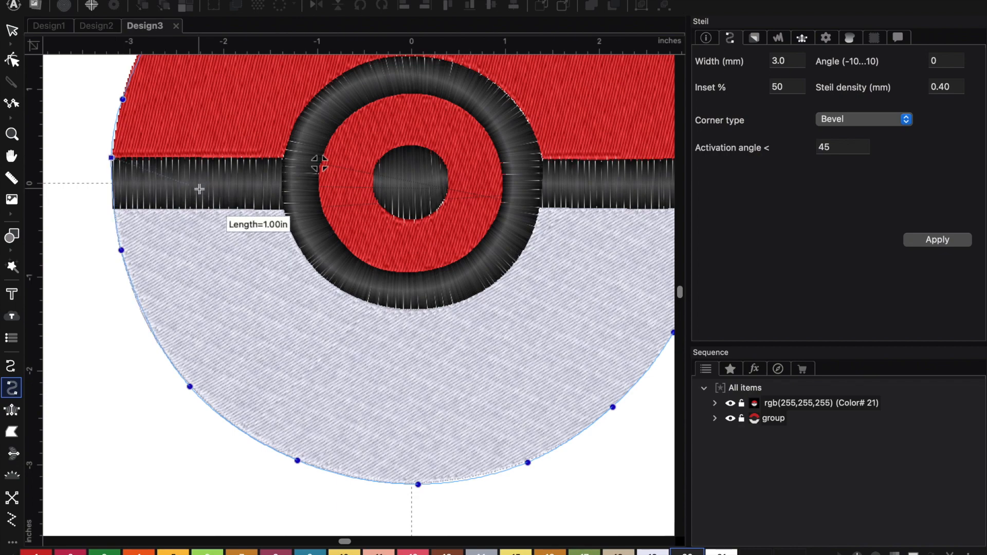
key("Return")
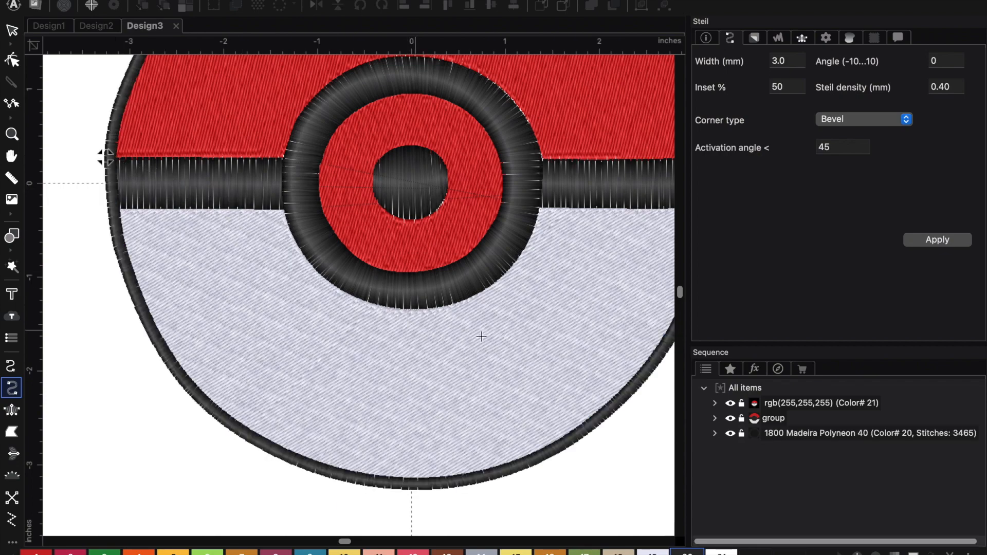
Examine the new black steil border around the whole Poké Ball and remove any stray points placed outside it
scroll(481, 349, "down", 5)
left_click(566, 383)
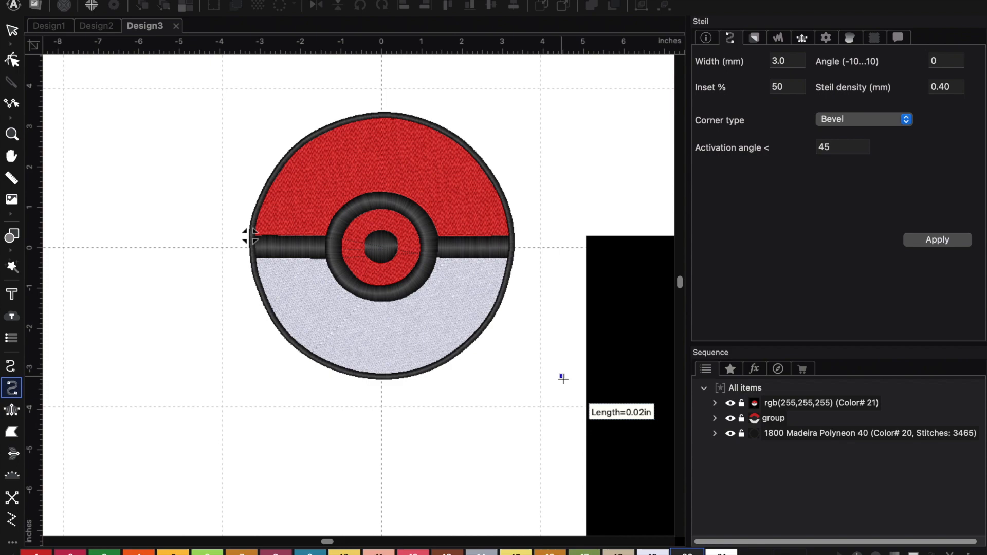
scroll(566, 371, "up", 5)
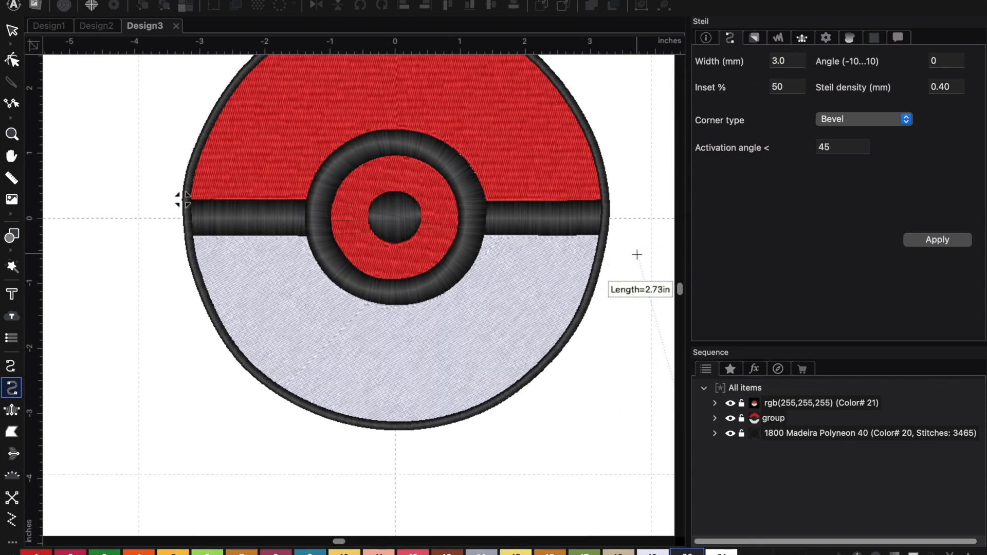
scroll(637, 255, "right", 3)
scroll(637, 255, "up", 2)
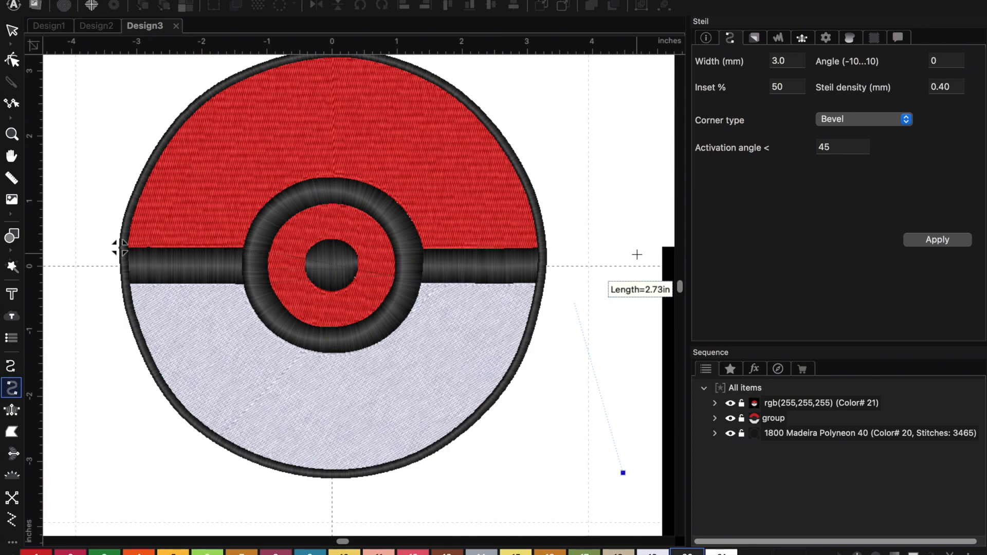
scroll(637, 255, "up", 2)
scroll(637, 254, "left", 3)
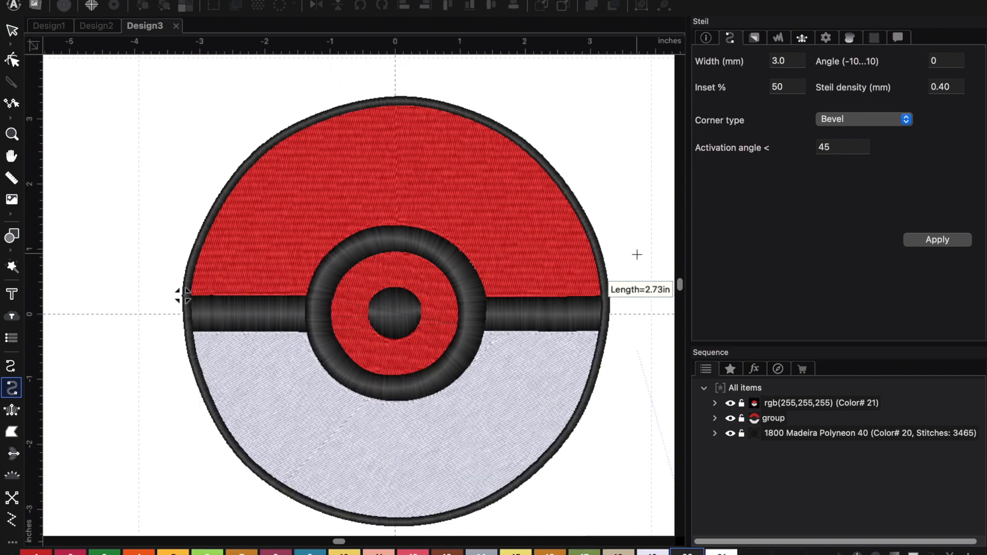
scroll(631, 443, "down", 3)
scroll(632, 442, "down", 2)
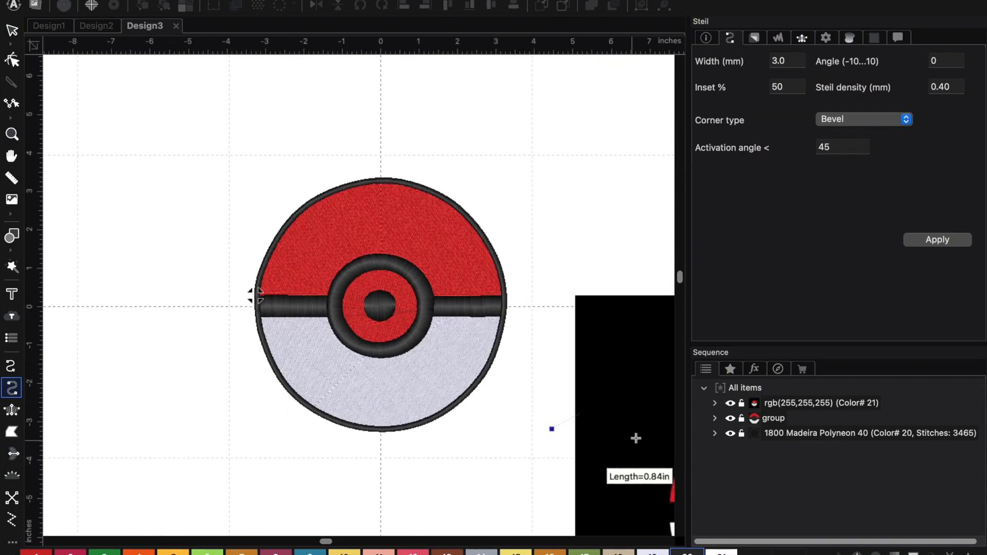
left_click(658, 397)
key("BackSpace")
key("BackSpace")
Move the reference picture across to the left side of the embroidered Poké Ball for comparison
left_click(10, 31)
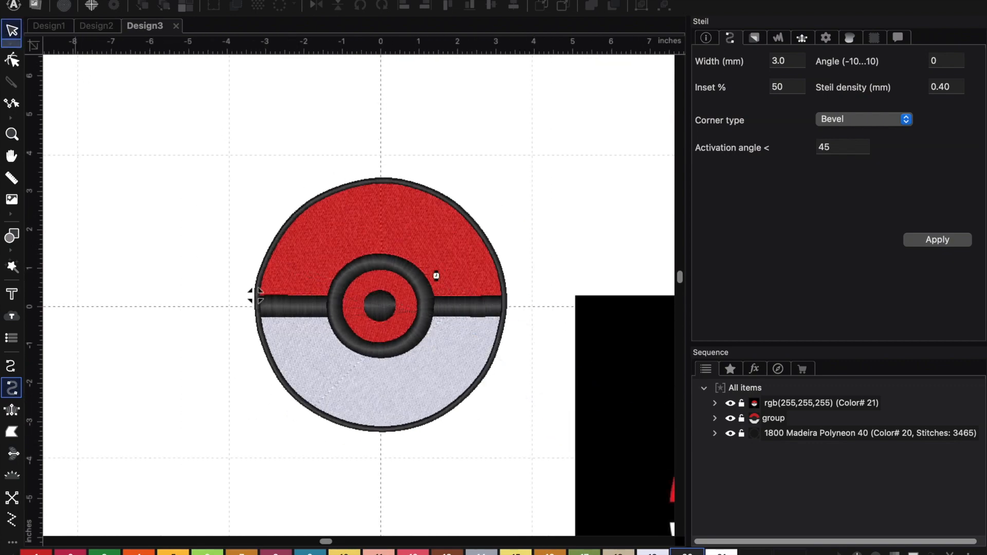
left_click(501, 342)
left_click_drag(611, 427, 190, 227)
left_click_drag(503, 150, 356, 148)
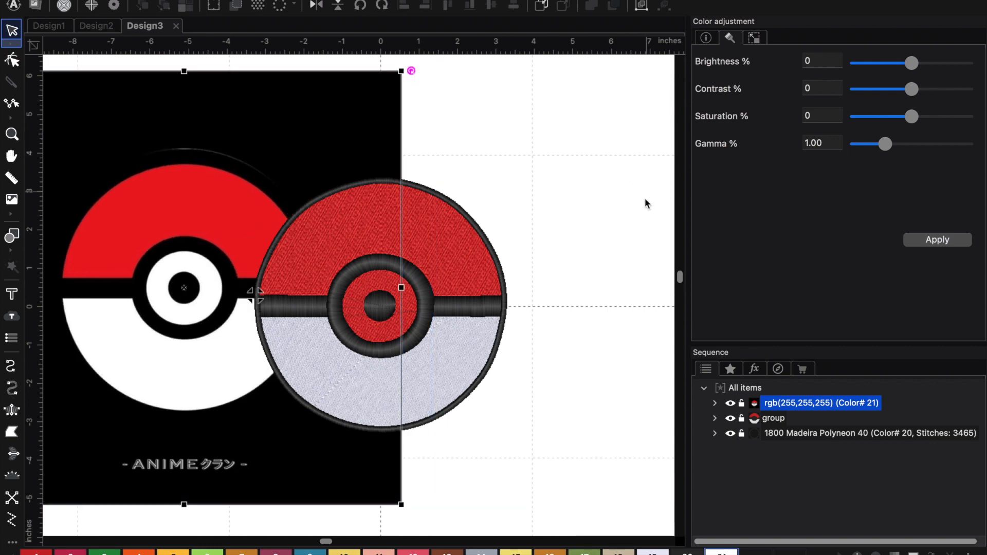
Widen the black steil border, trying a width of 6 mm first and settling on 7 mm
left_click(792, 437)
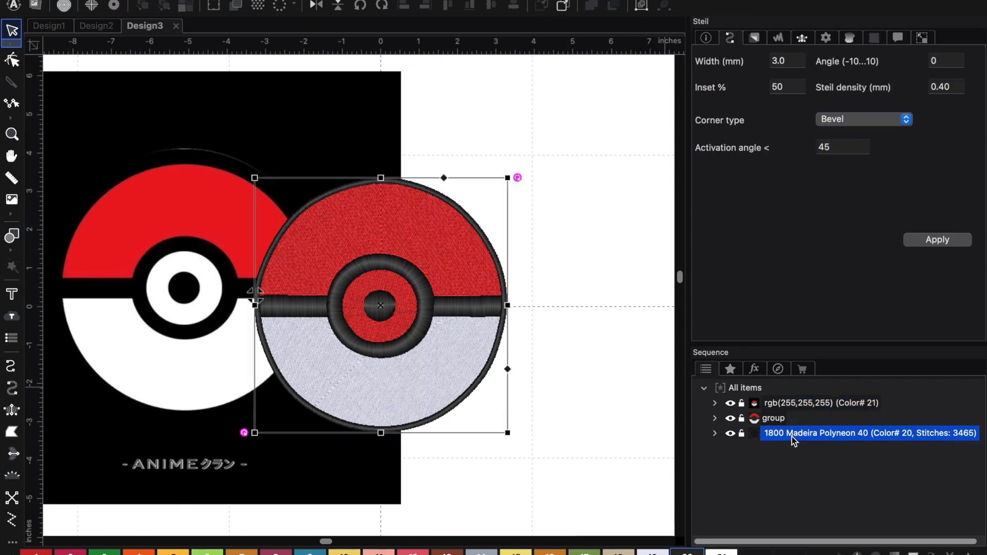
double_click(790, 65)
type("6")
key("Return")
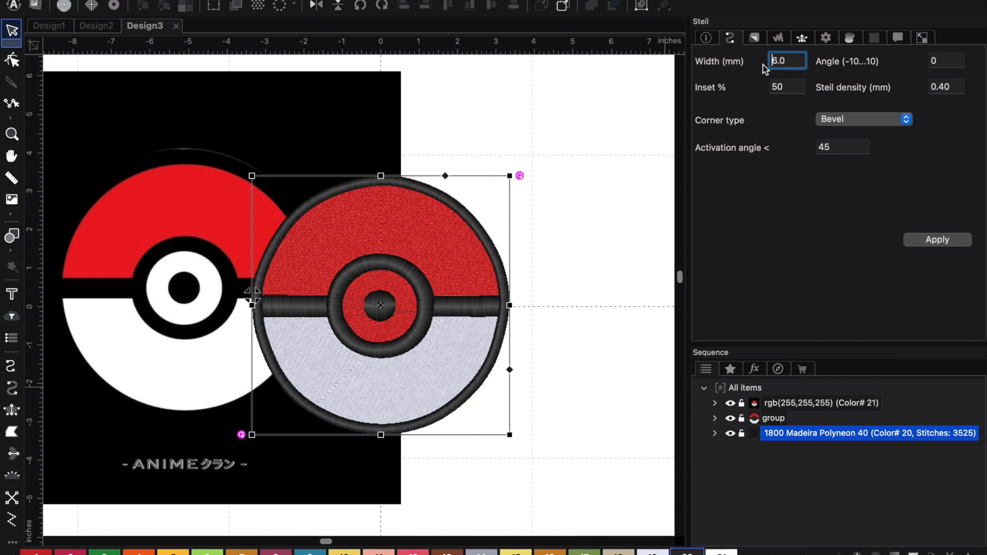
left_click_drag(795, 61, 771, 61)
type("7")
key("Return")
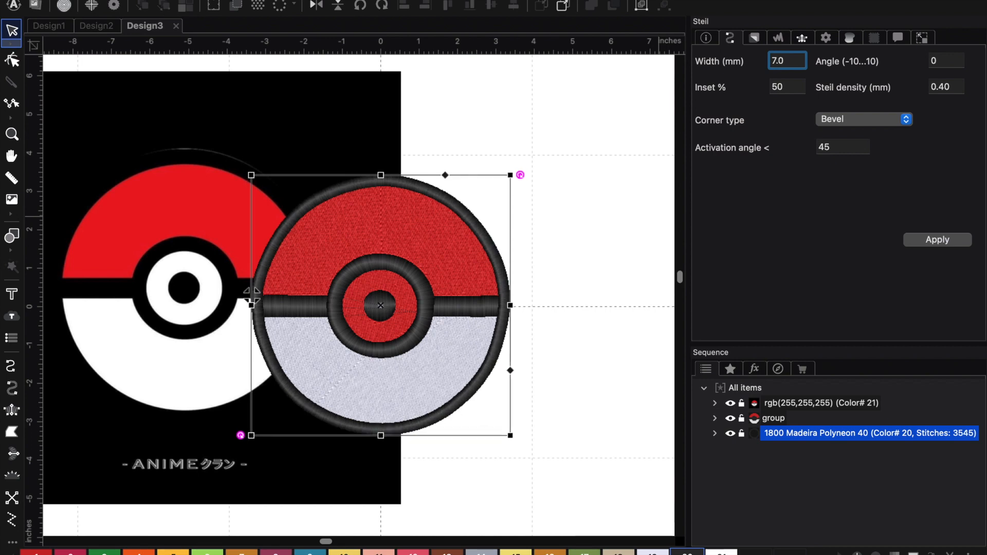
left_click(642, 216)
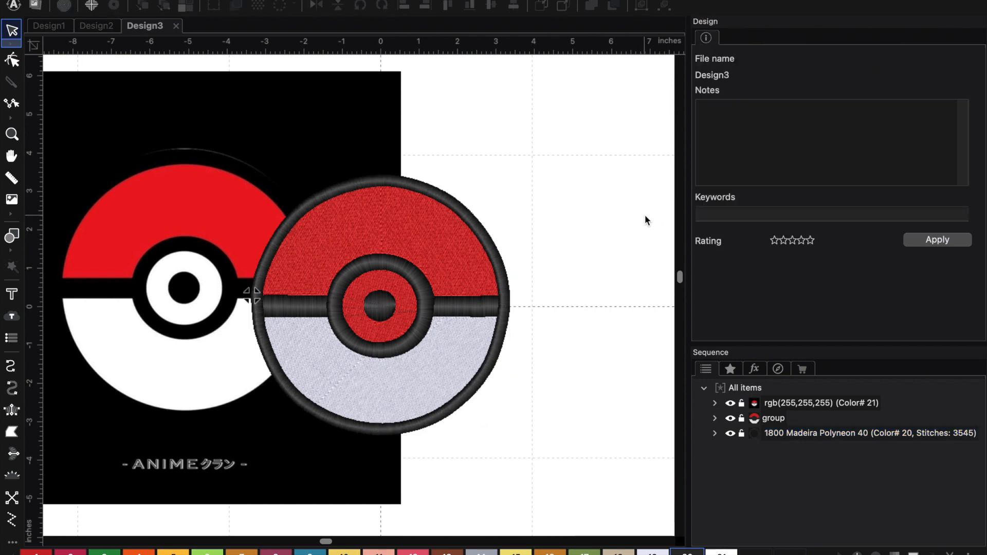
Move the reference picture further left until it clears the embroidered Poké Ball, and deselect it
left_click_drag(343, 127, 157, 146)
scroll(373, 293, "up", 3)
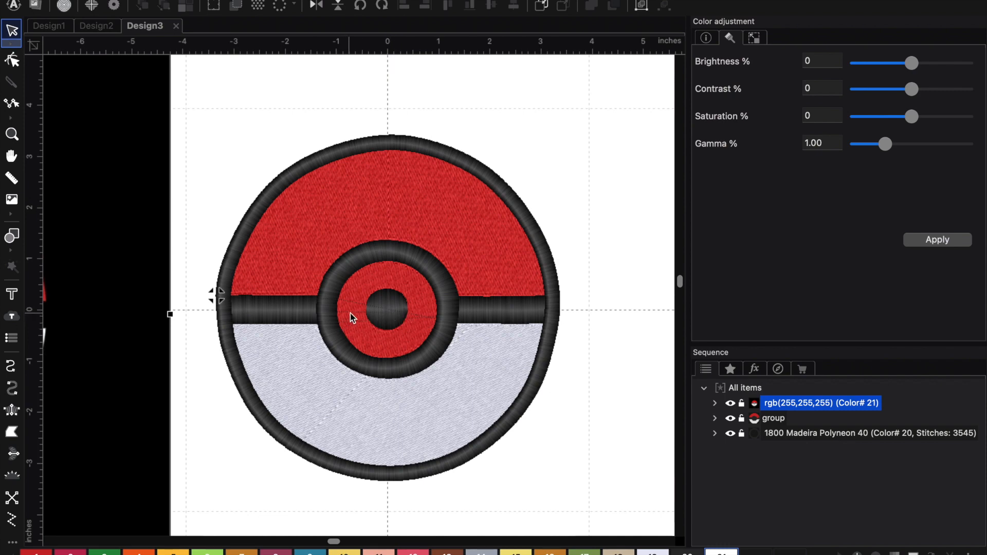
left_click(247, 107)
Set the end command to trim for the embroidered Poké Ball group and its black steil border
left_click_drag(193, 87, 699, 497)
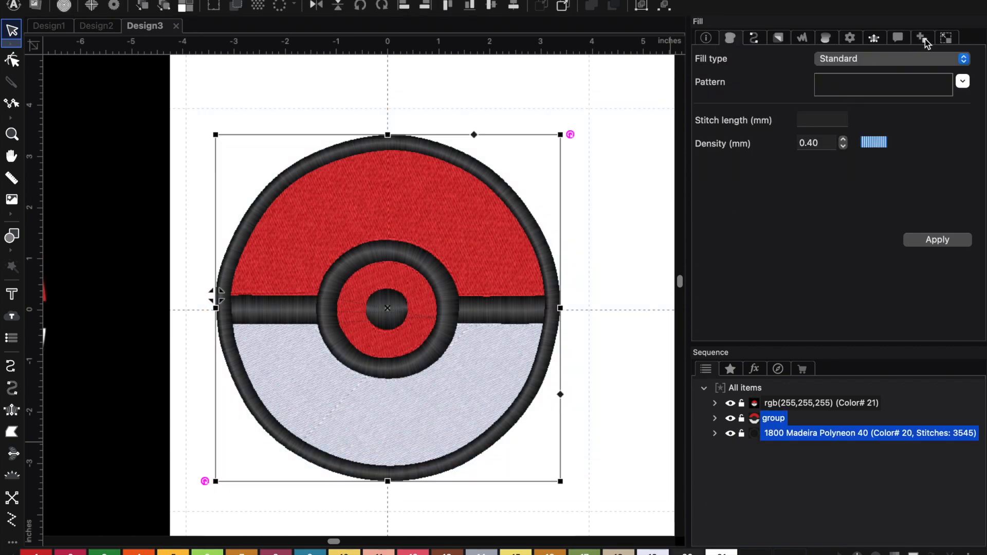
left_click(896, 41)
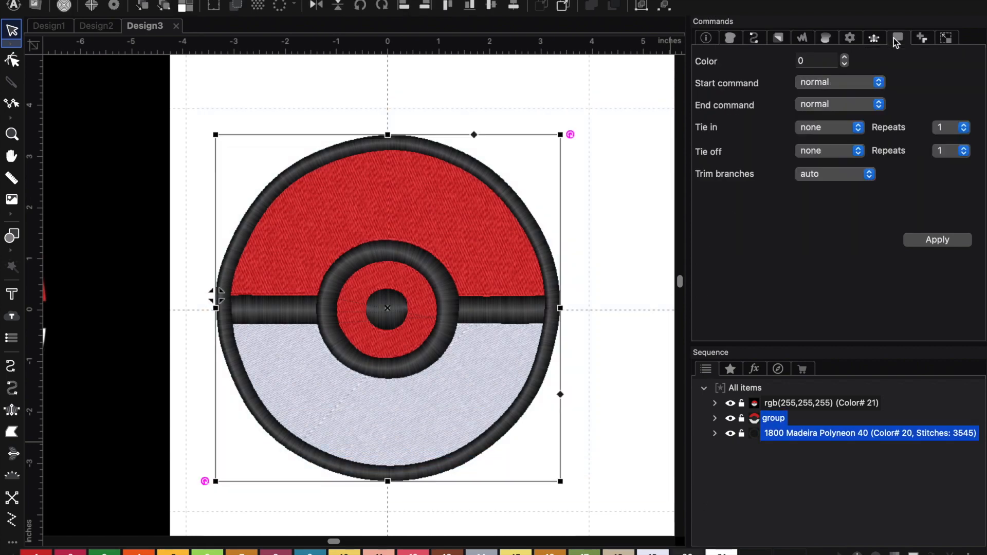
left_click(880, 104)
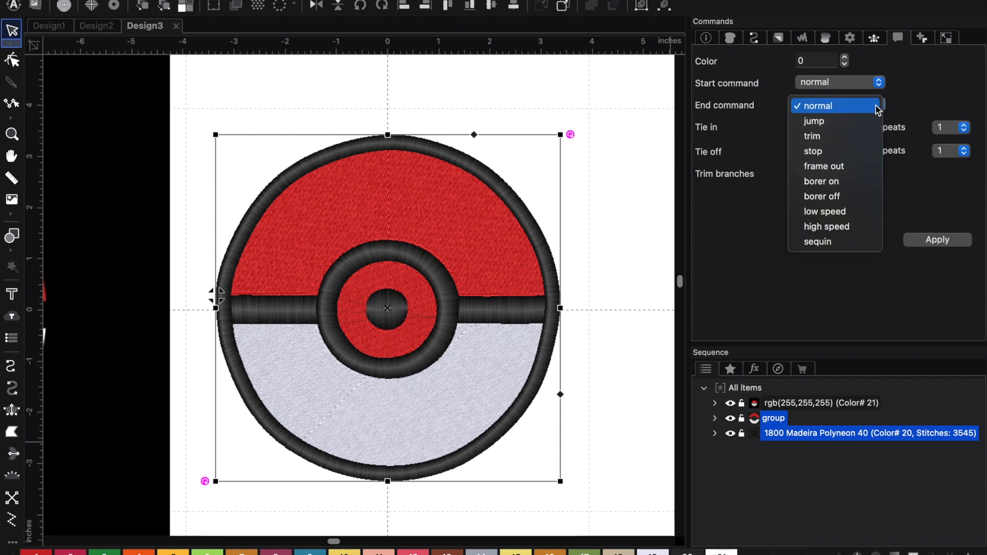
left_click(858, 137)
left_click(956, 239)
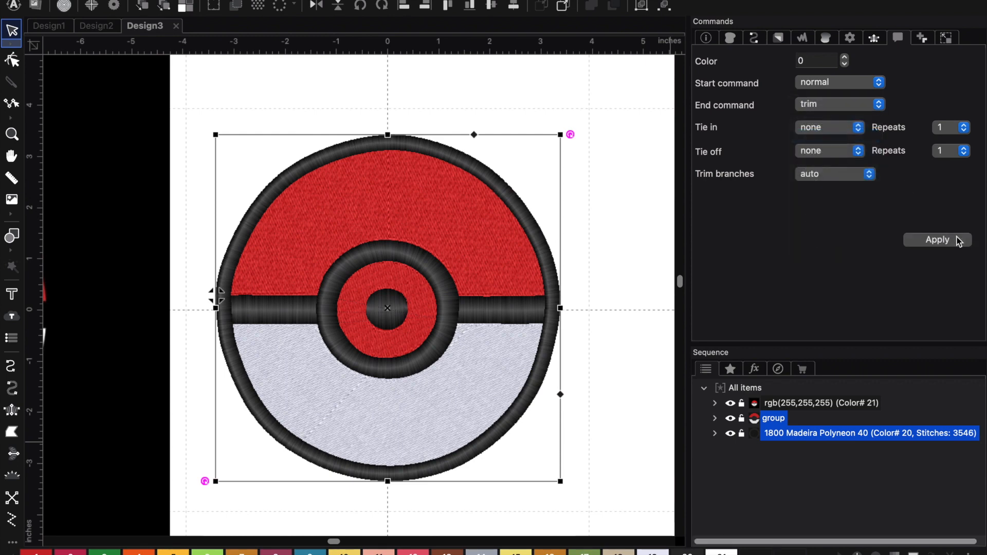
Run through the stitch-out simulation from the first stitch to the last to check the sewing order
left_click(606, 149)
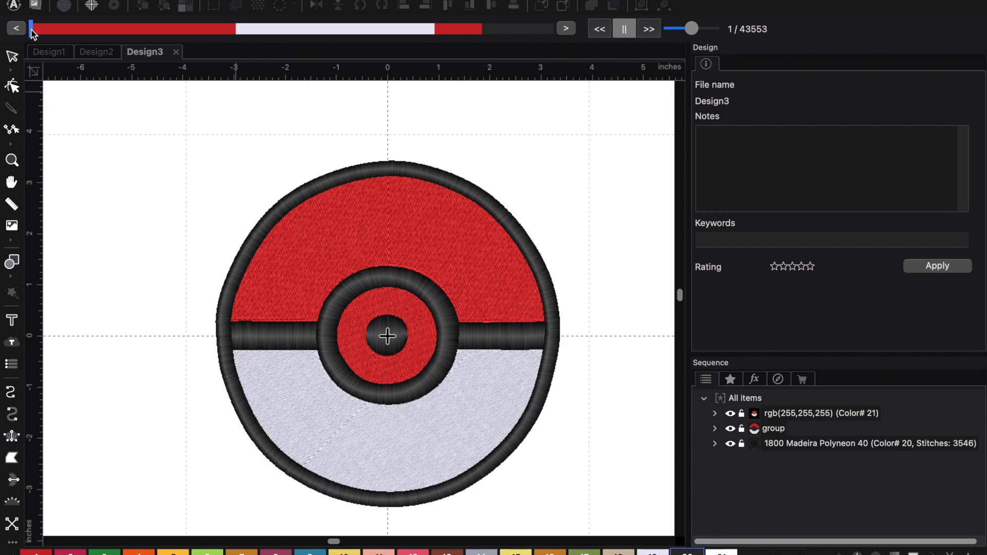
left_click_drag(32, 29, 569, 91)
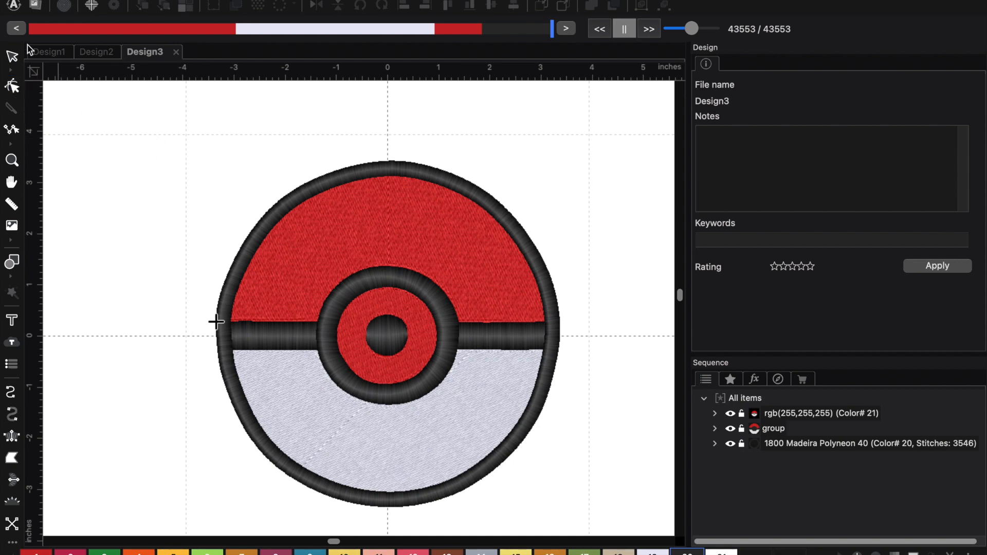
key("Escape")
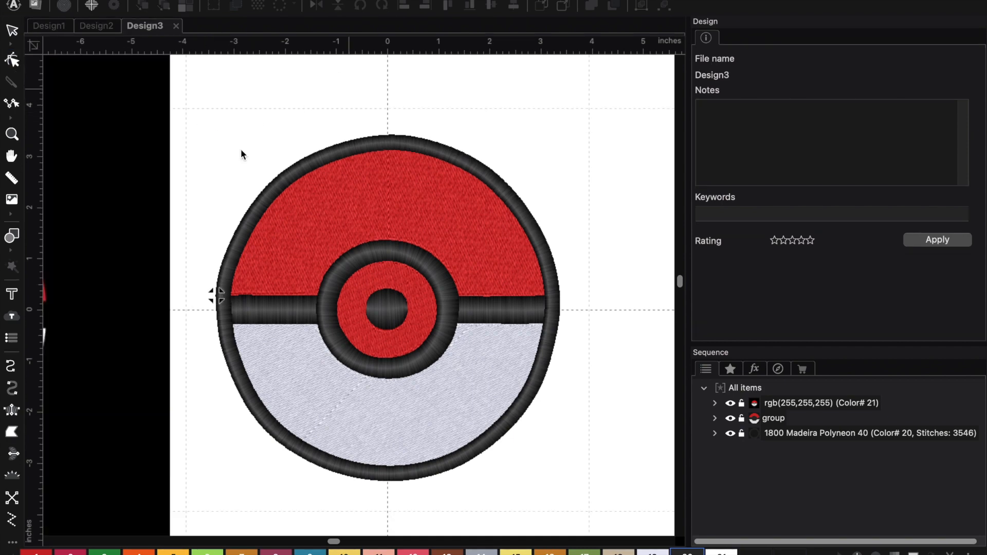
Draw a circle outline about 5 inches across with the Ellipse shape in the empty area right of the embroidered Poké Ball
key("super+minus")
key("super+minus")
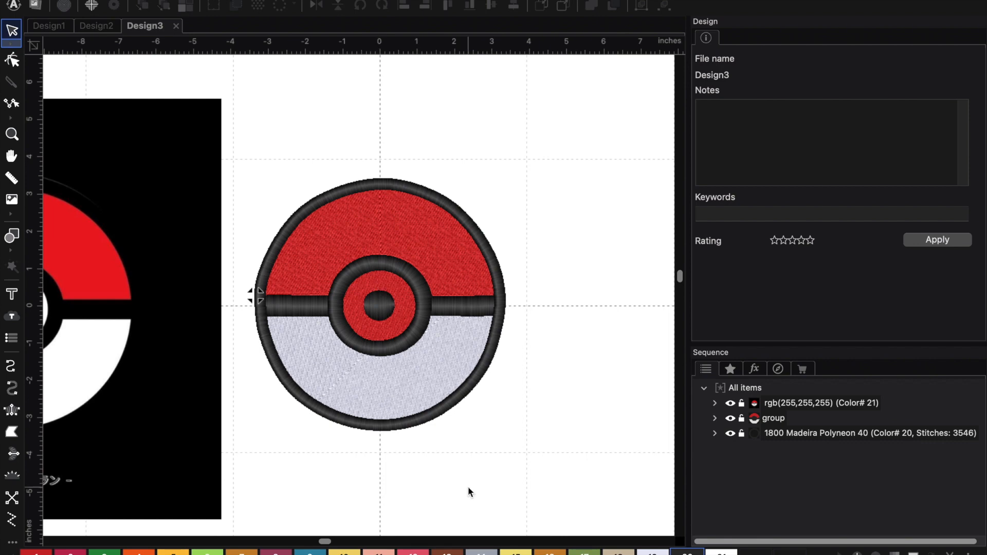
scroll(468, 487, "right", 3)
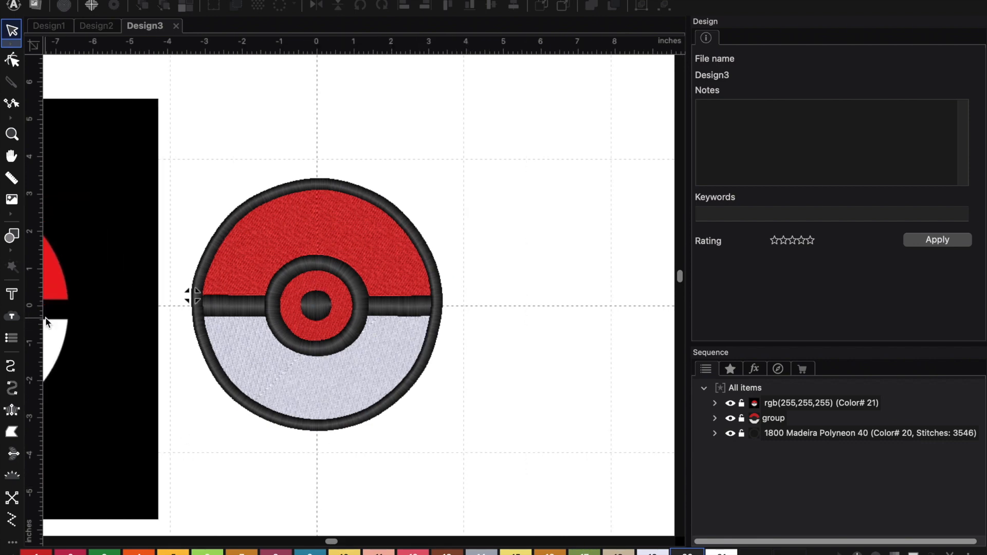
left_click(14, 254)
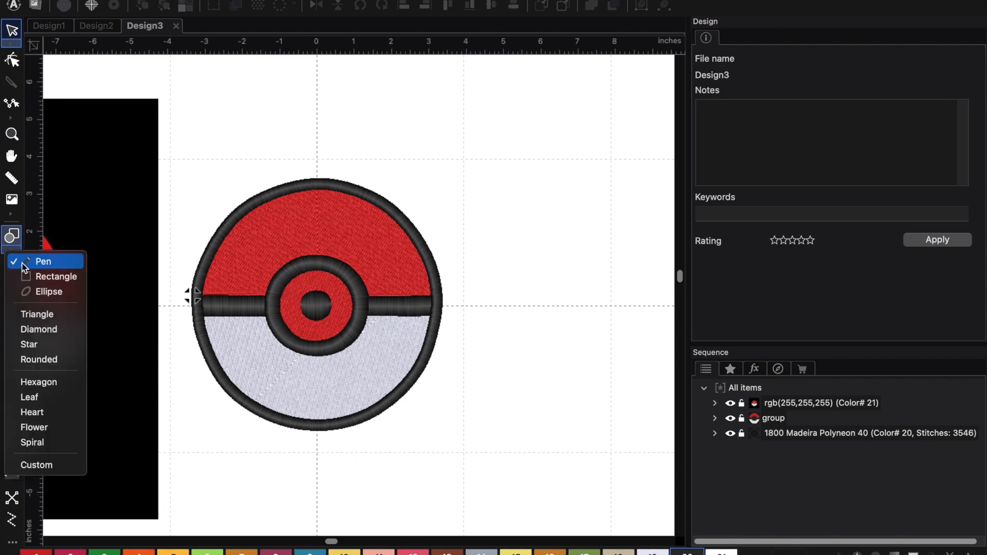
left_click(45, 292)
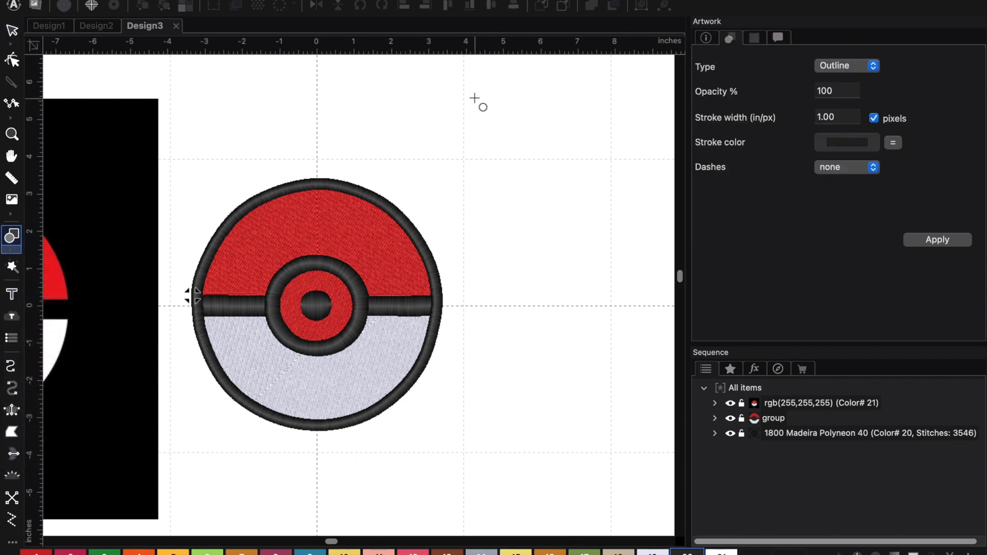
mouse_move(474, 97)
left_mouse_down()
mouse_move(529, 147)
mouse_move(588, 256)
mouse_move(659, 289)
left_mouse_up()
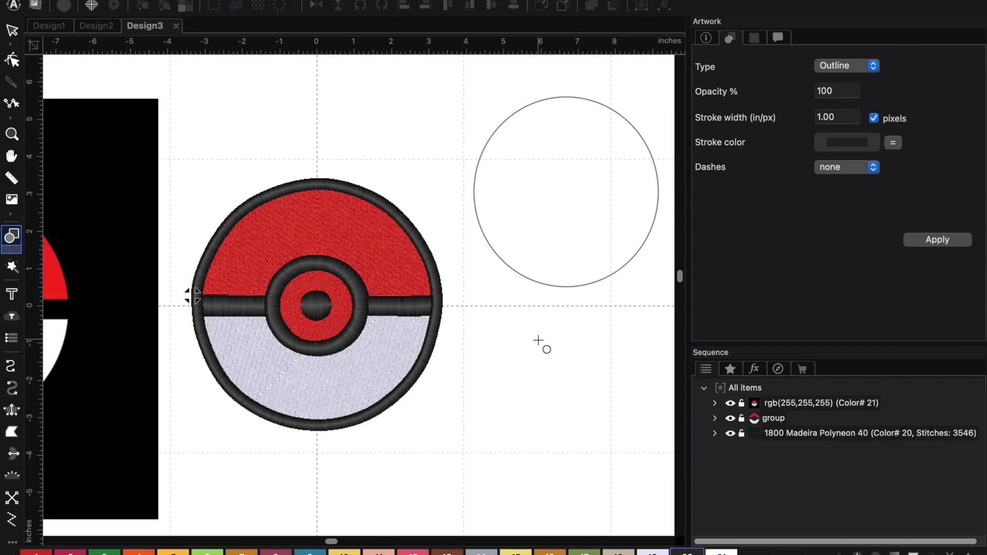
Draw a circle outline about 7.5 inches across around the Poké Ball in the reference picture
scroll(542, 343, "left", 10)
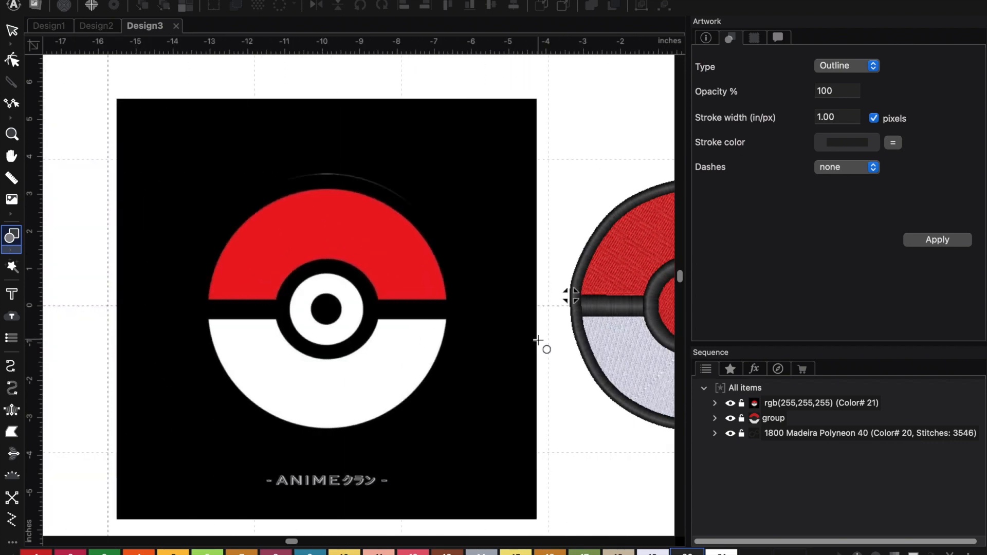
left_click_drag(176, 163, 457, 444)
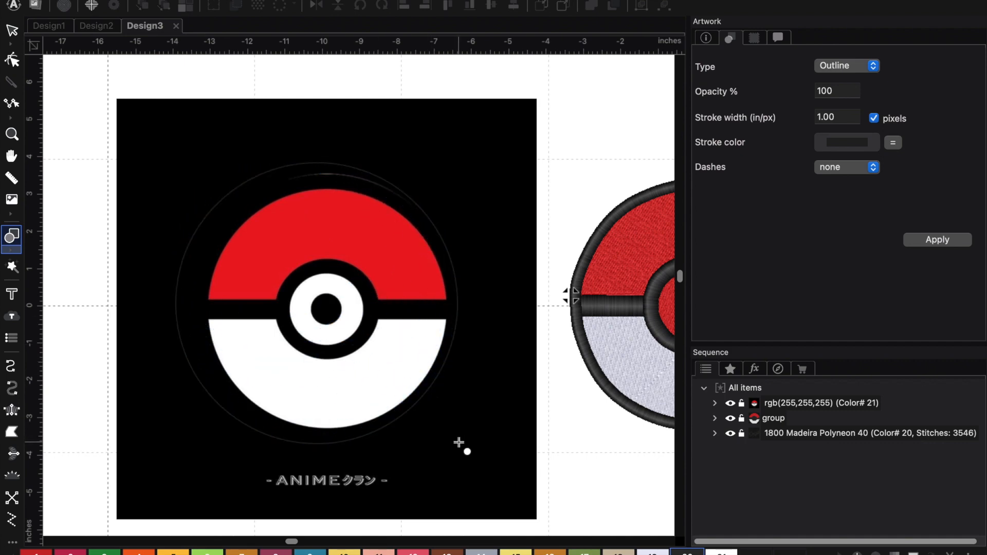
left_click(14, 32)
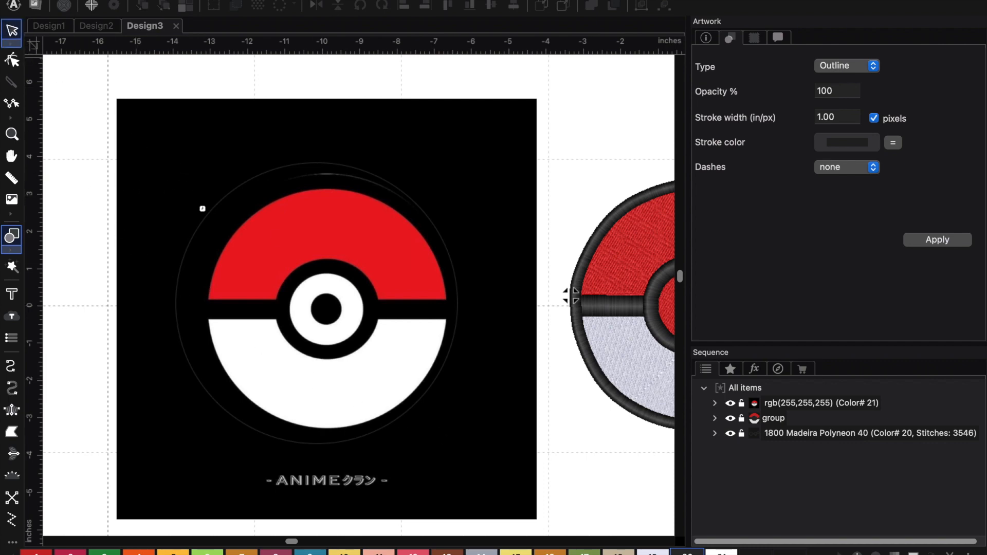
Move the reference picture down out of the way and shift the larger circle outline up until it clears the picture
left_click(407, 199)
left_click_drag(320, 307, 291, 537)
scroll(359, 294, "down", 1)
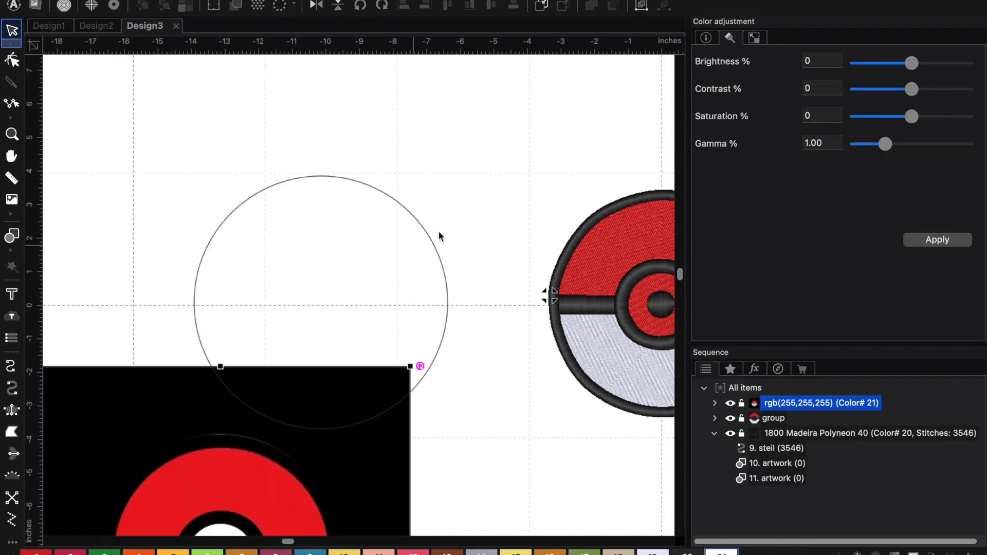
left_click(410, 211)
left_click_drag(312, 304, 440, 204)
left_click(324, 289)
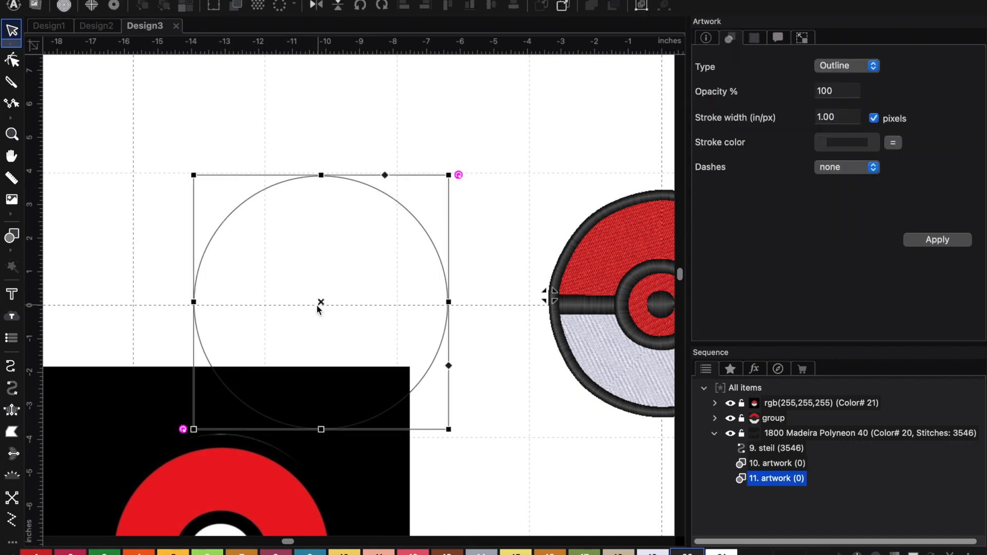
left_click_drag(324, 304, 359, 201)
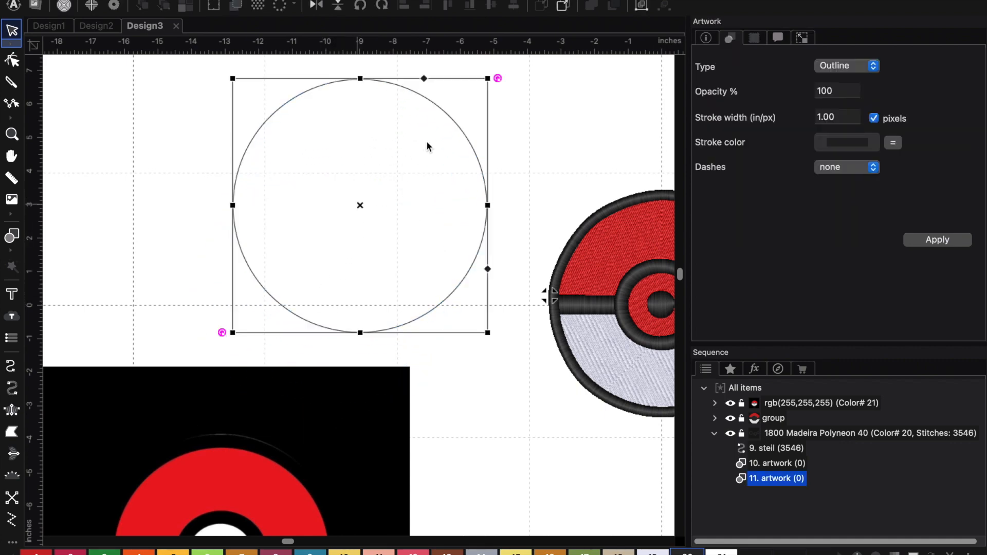
Convert the larger circle outline to a steil stitch and set its width to 6 mm
right_click(446, 134)
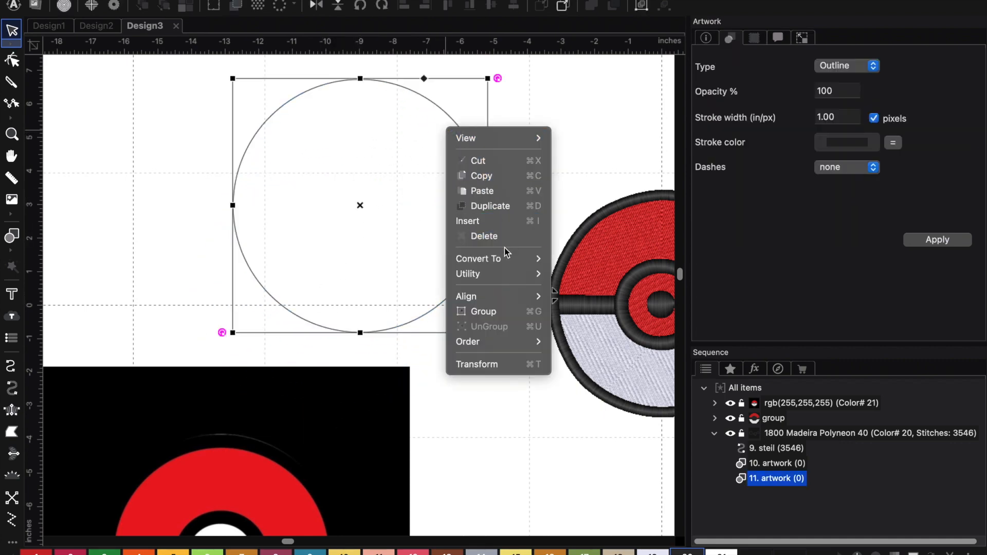
mouse_move(508, 263)
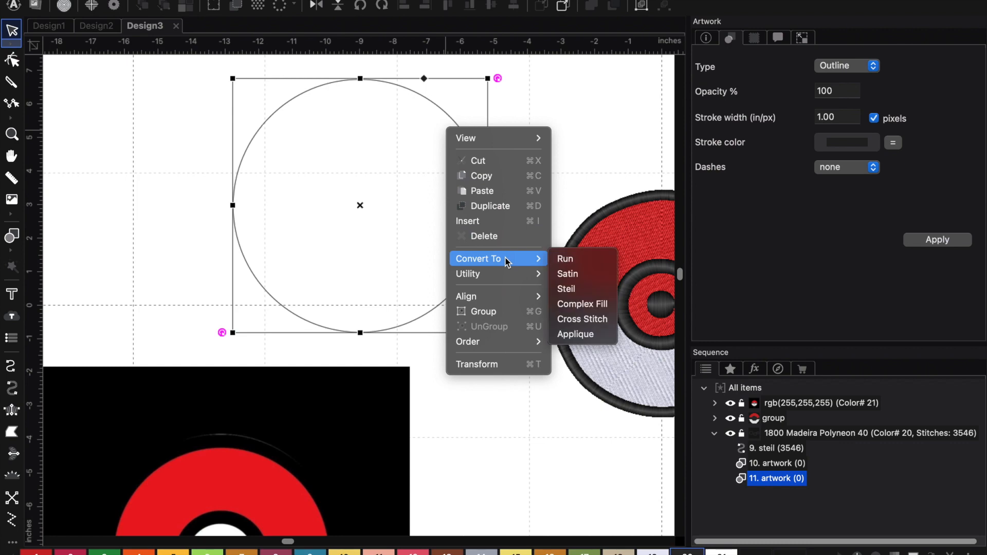
left_click(569, 292)
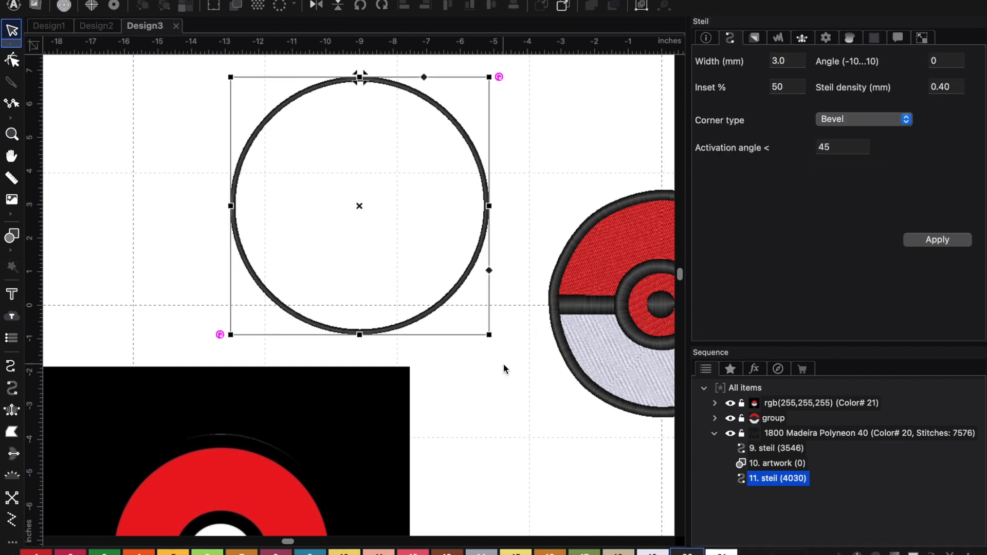
scroll(504, 368, "right", 5)
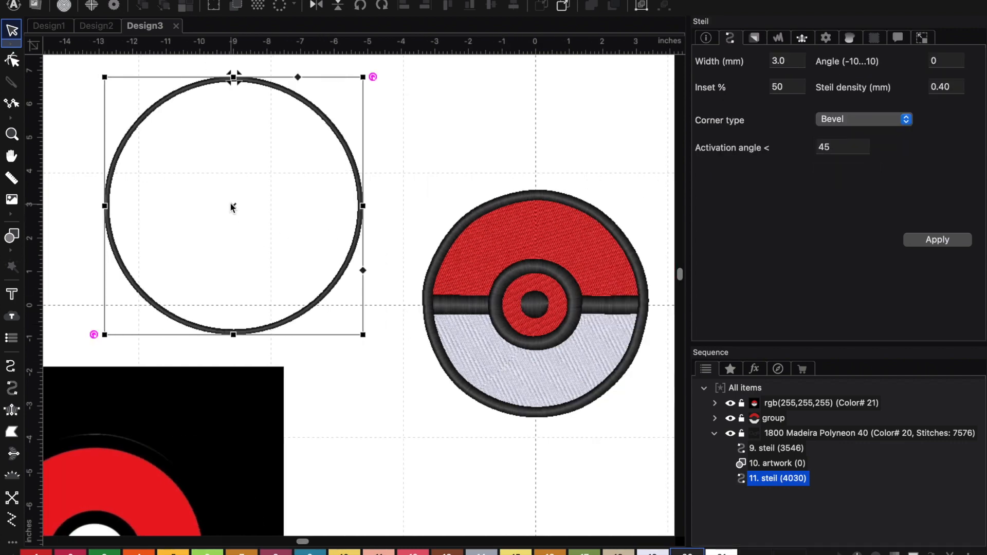
left_click(235, 207)
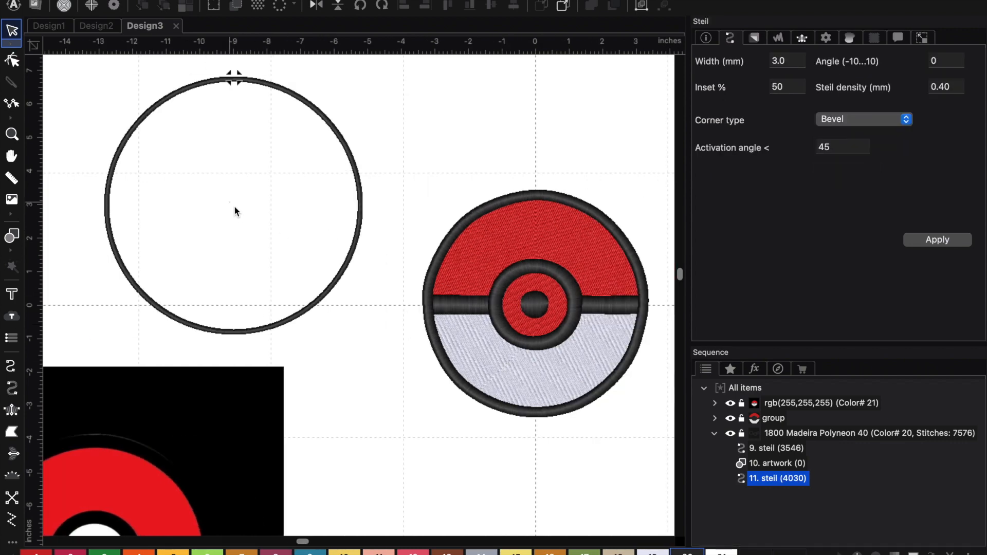
left_click(347, 155)
left_click(795, 59)
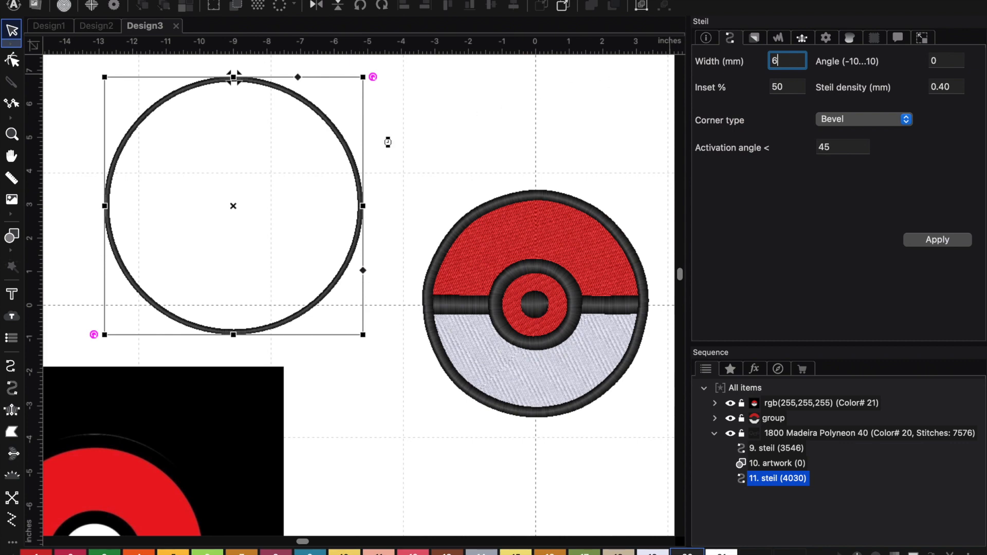
key("Return")
left_click(234, 205)
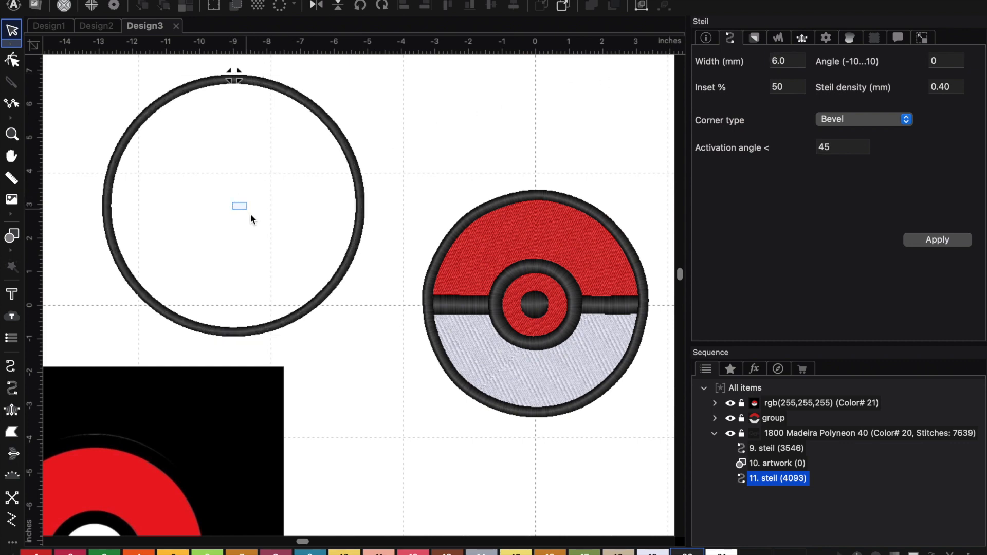
Delete the manually traced steil border and centre the new steil circle over the embroidered Poké Ball
left_click(610, 218)
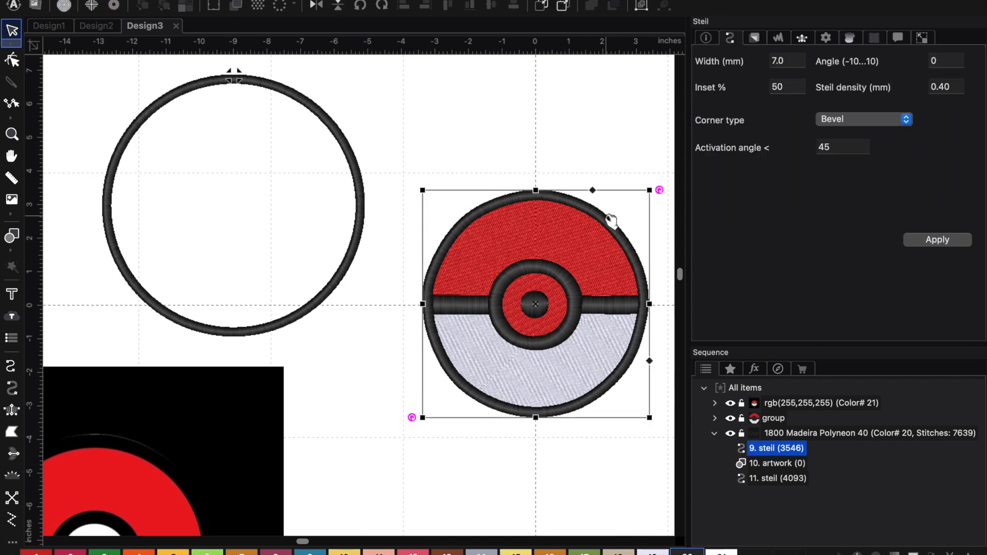
key("Delete")
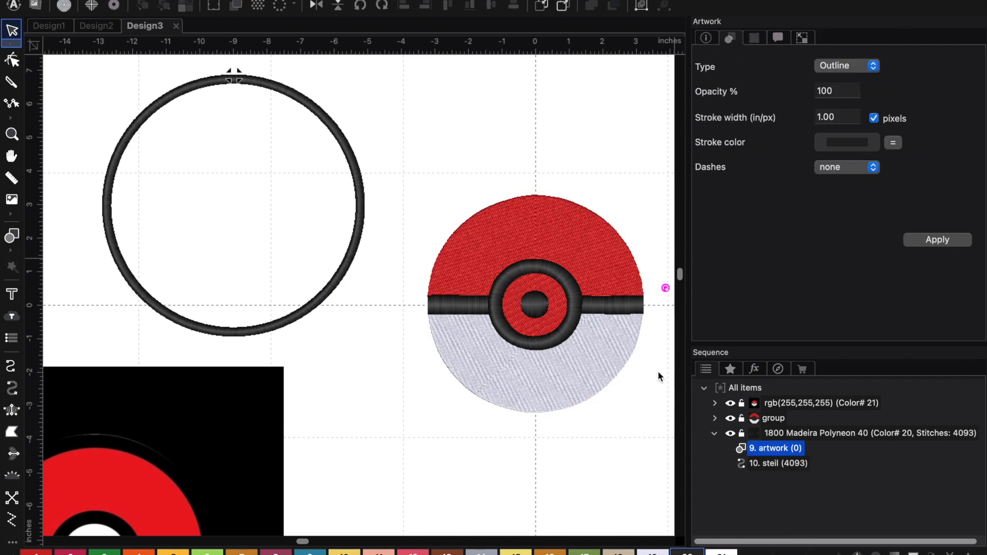
left_click(349, 244)
left_click(353, 245)
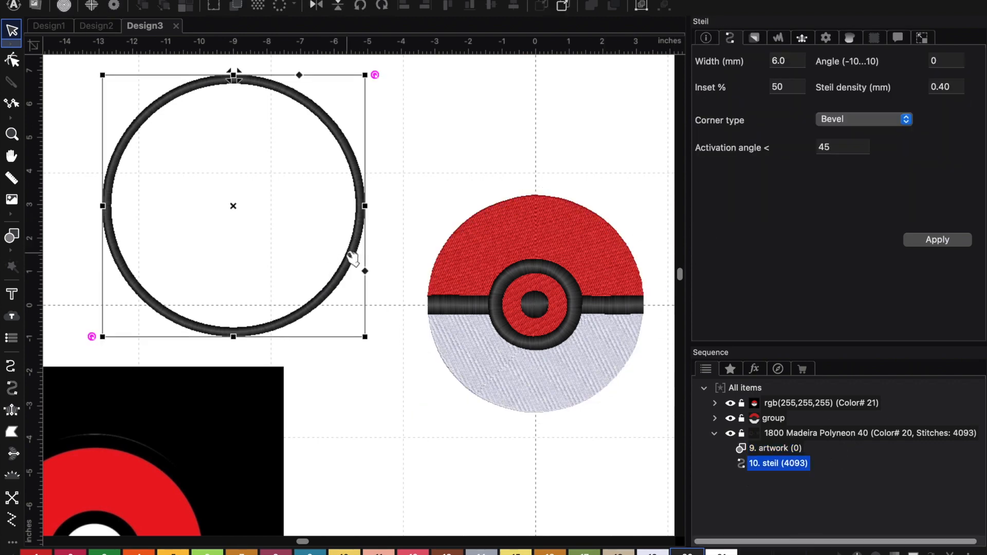
left_click_drag(233, 202, 489, 291)
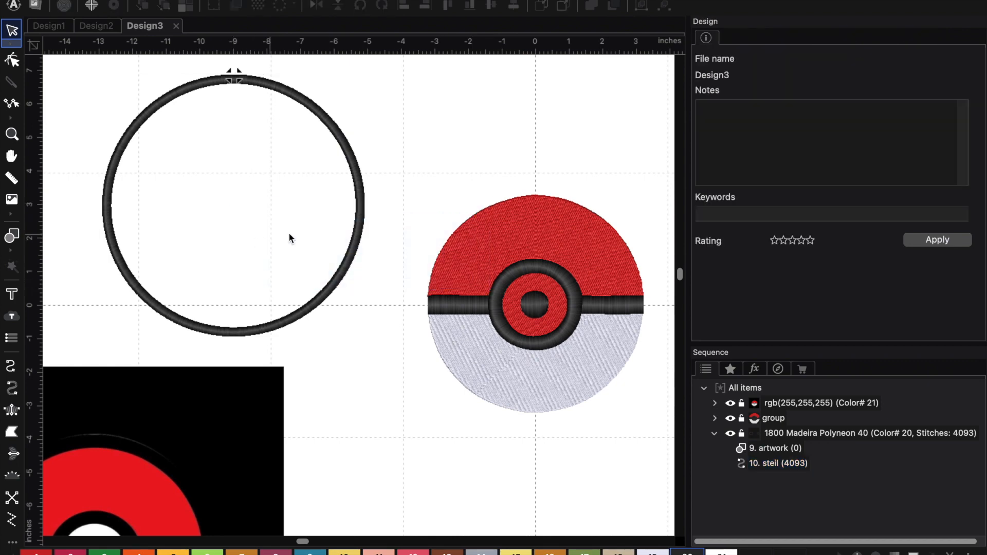
left_click(359, 233)
mouse_move(237, 209)
left_mouse_down()
mouse_move(443, 290)
mouse_move(537, 318)
mouse_move(538, 308)
left_mouse_up()
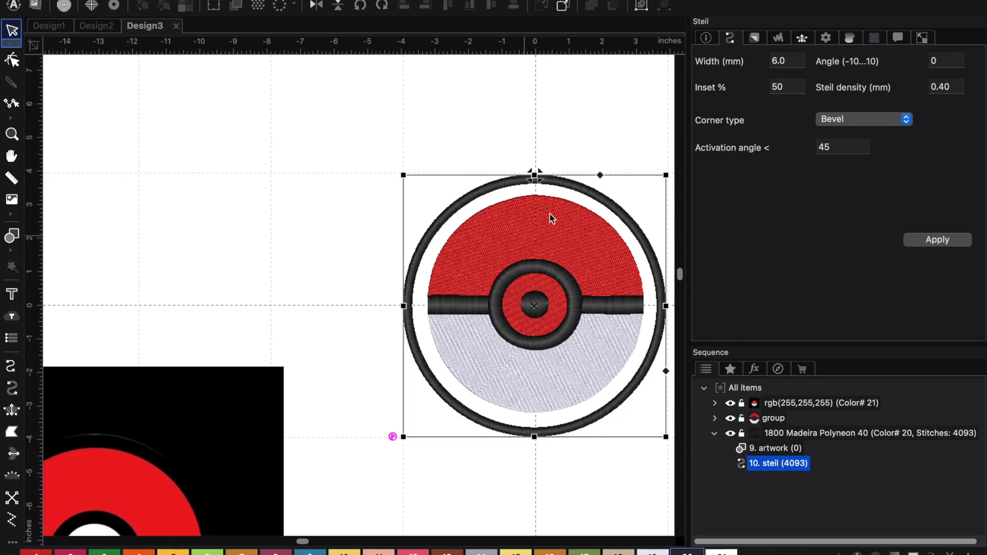
Shrink the steil circle to about 7 inches across so it covers the outer edge of the red and white fills, and deselect it
left_click_drag(665, 175, 659, 194)
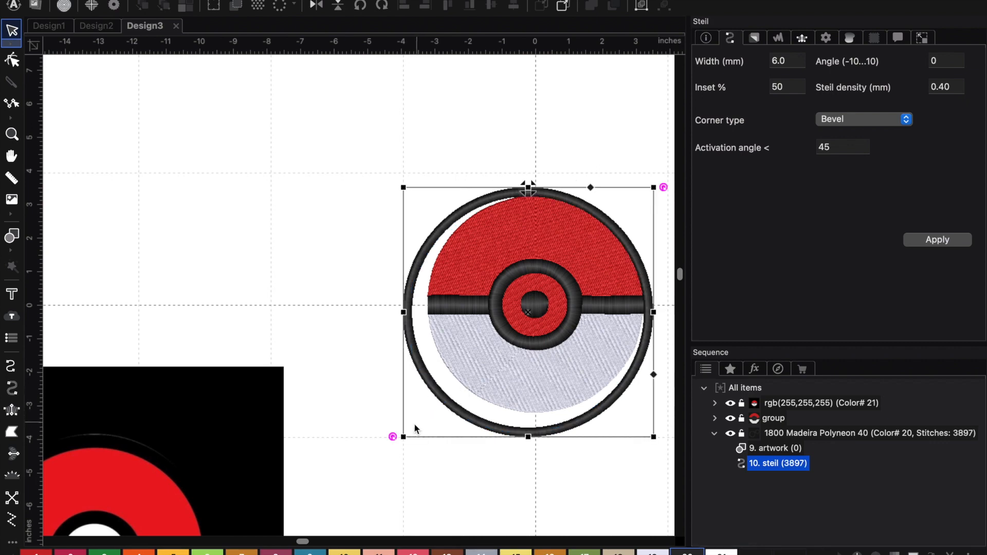
left_click_drag(402, 438, 420, 423)
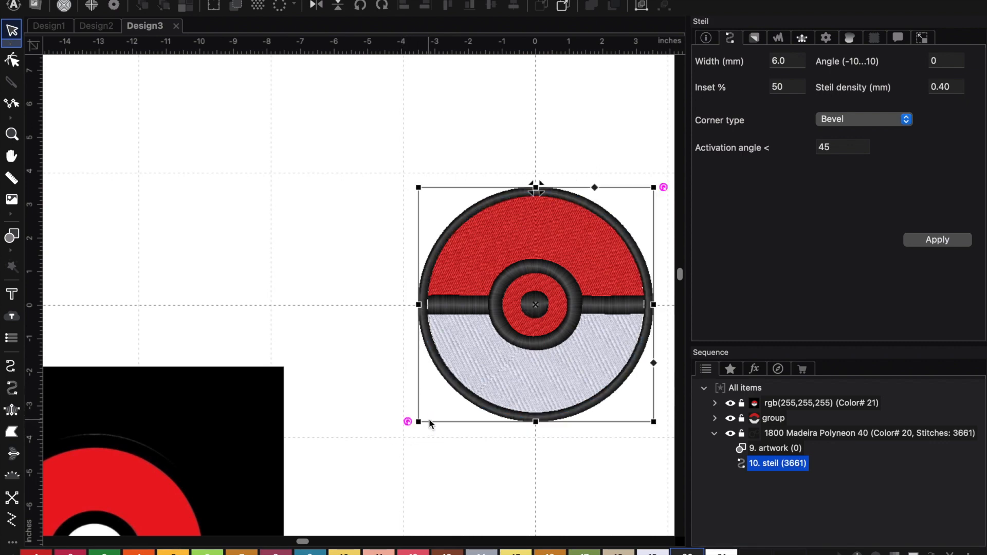
left_click_drag(653, 305, 651, 305)
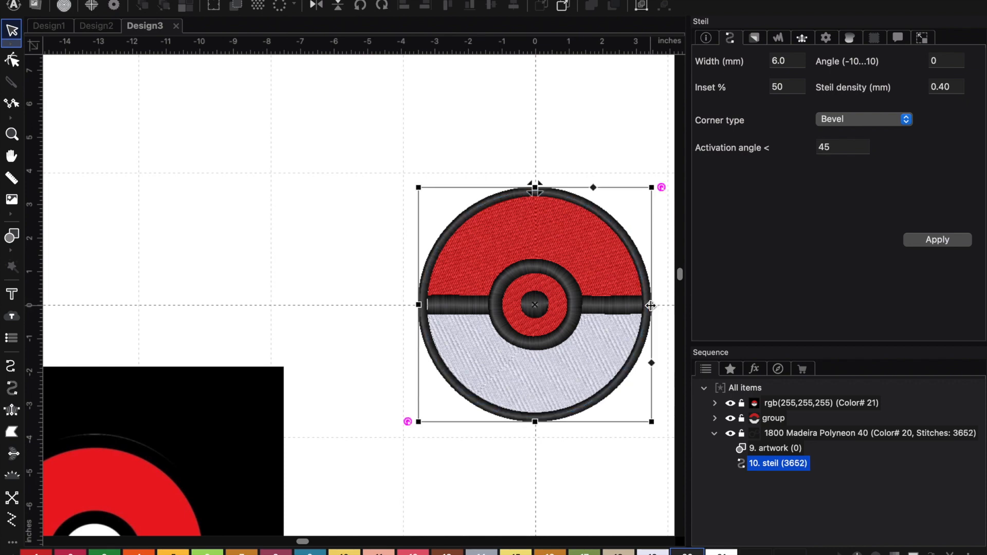
left_click_drag(418, 304, 421, 306)
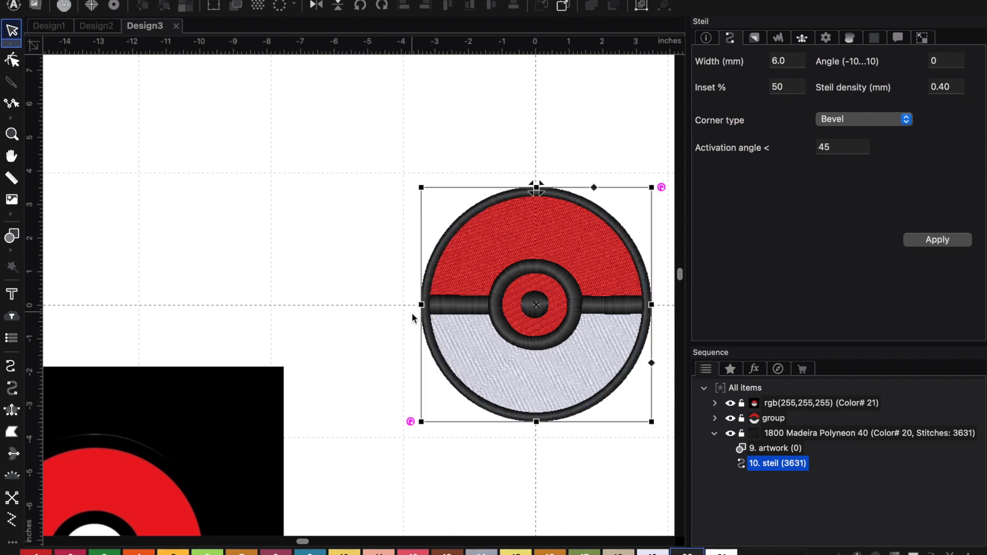
left_click(400, 458)
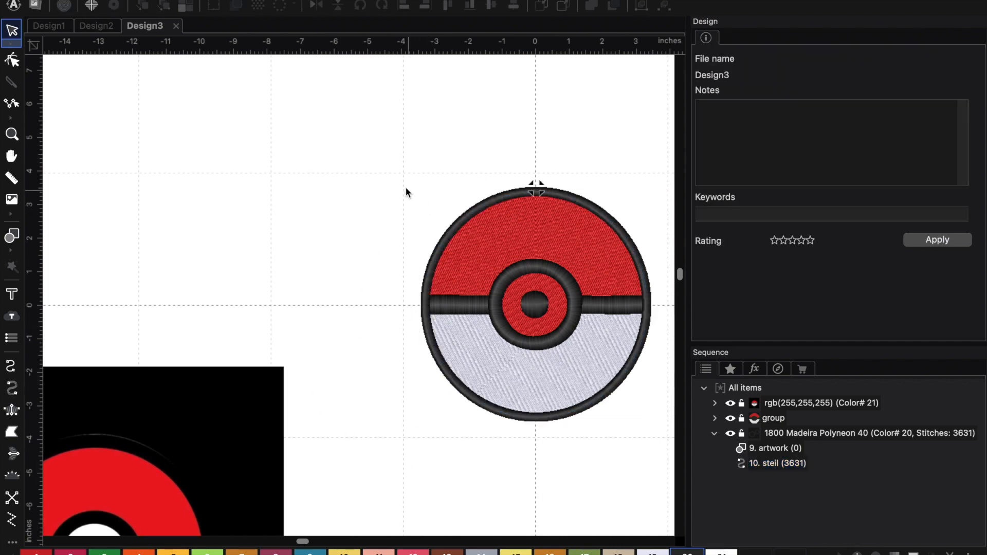
Group all the embroidered Poké Ball pieces, including the steil border, into one object and deselect it
left_click_drag(393, 125, 660, 492)
left_click_drag(406, 157, 656, 455)
left_click(640, 6)
left_click(331, 205)
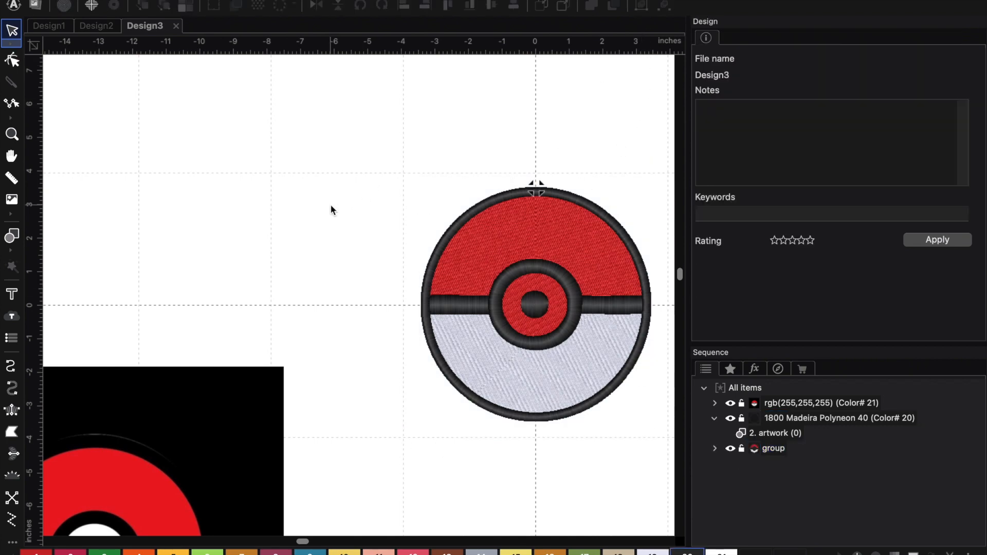
Delete the leftover circle outline beside the design and select the grouped Poké Ball
scroll(331, 204, "right", 5)
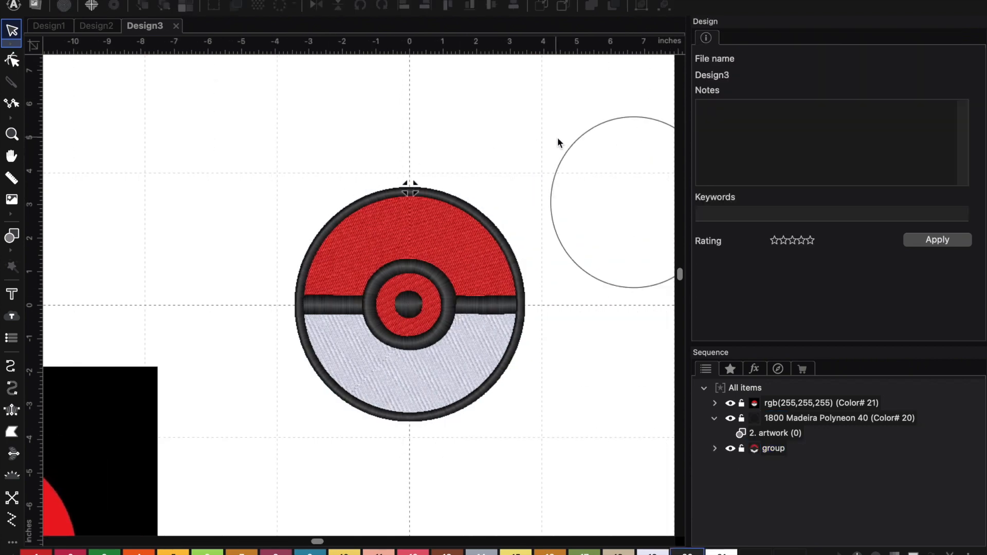
left_click(577, 141)
key("Delete")
left_click(354, 240)
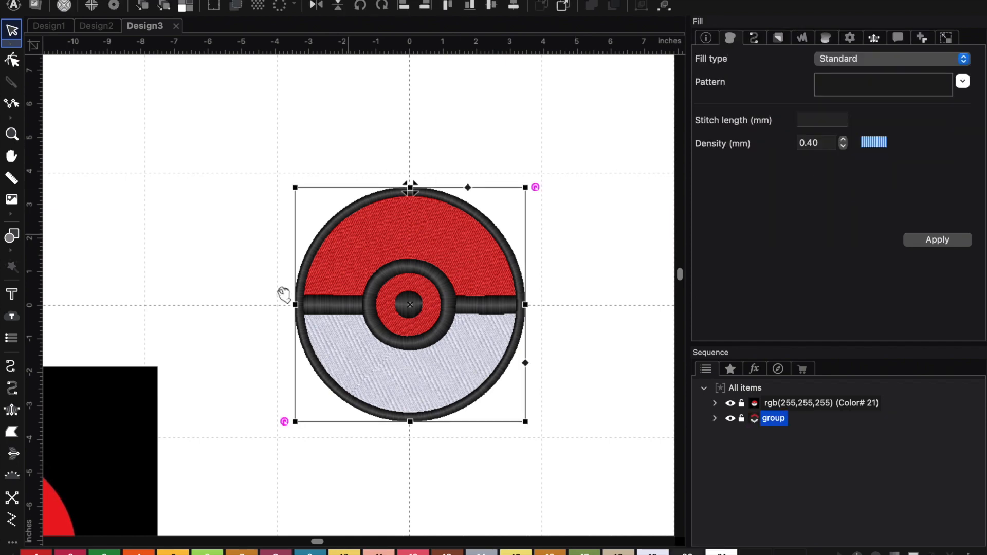
Arrange the reference picture and the grouped Poké Ball side by side at the same height with a gap between them
left_click_drag(87, 413, 186, 260)
left_click_drag(219, 196, 229, 177)
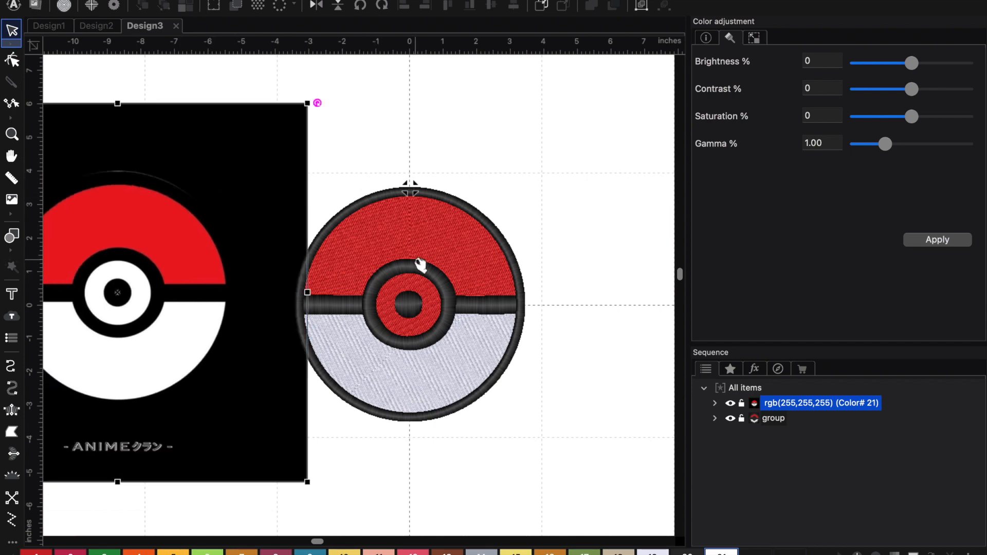
left_click(410, 297)
left_click_drag(414, 300, 514, 300)
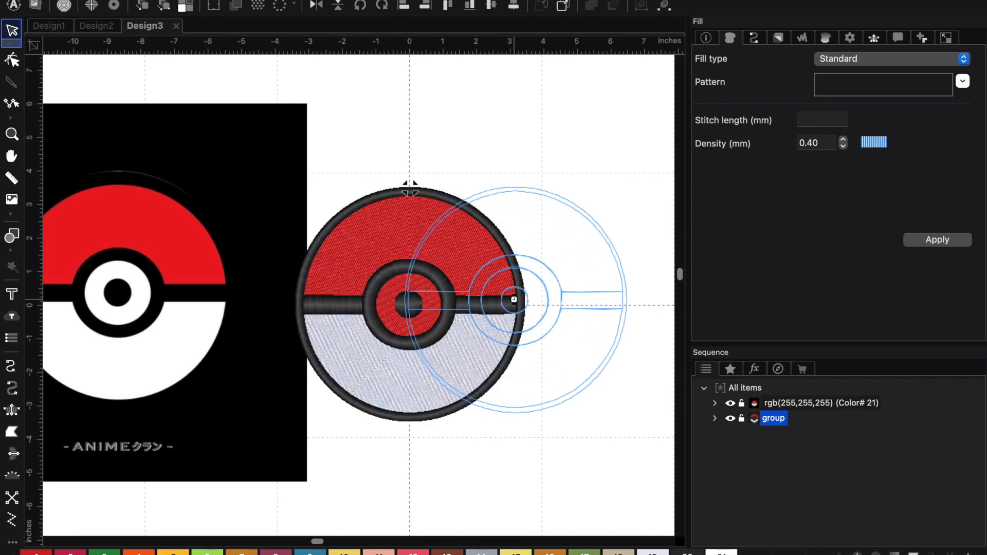
left_click(222, 199)
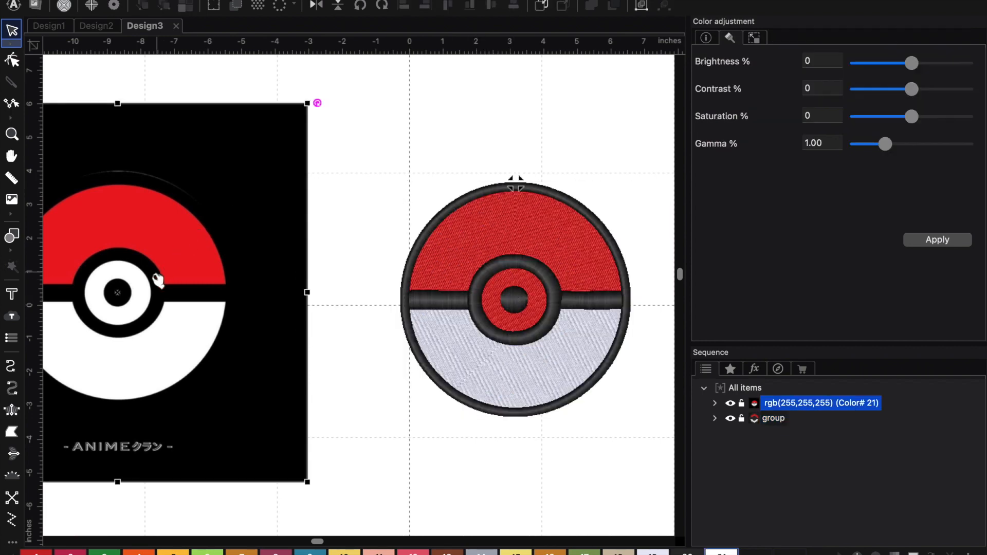
left_click_drag(144, 293, 184, 291)
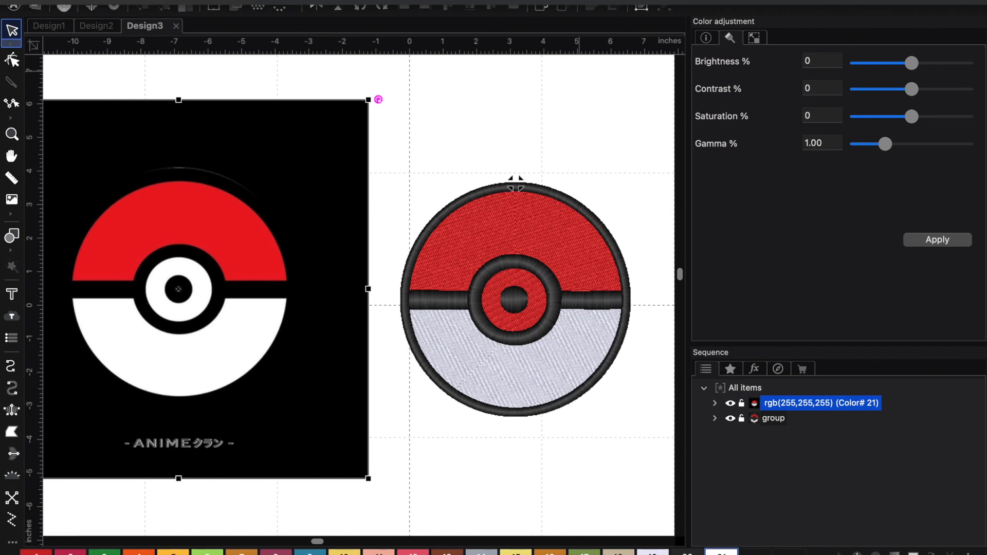
Review the finished embroideries in Design2 and Design1 against their reference pictures, and return to Design3
left_click(93, 27)
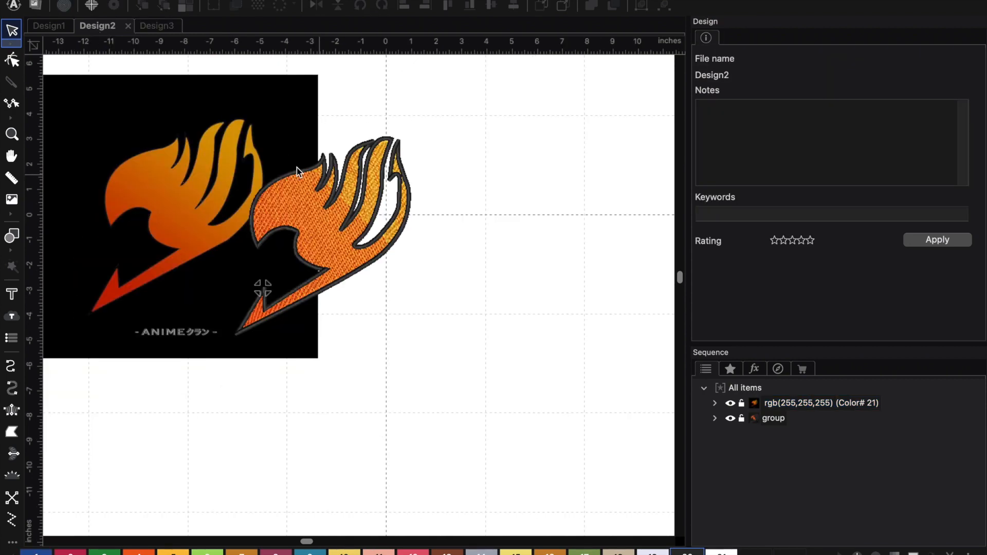
left_click(50, 25)
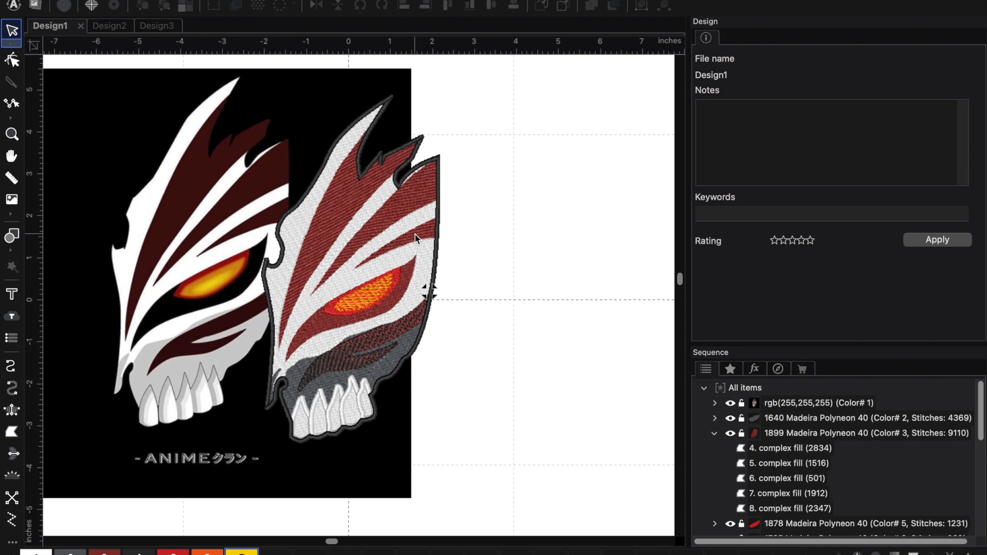
left_click(159, 26)
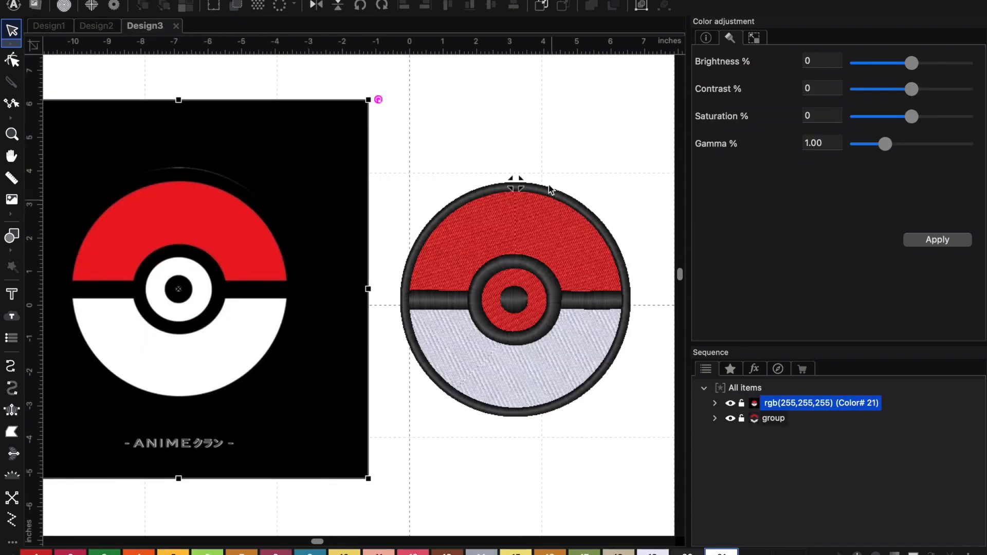